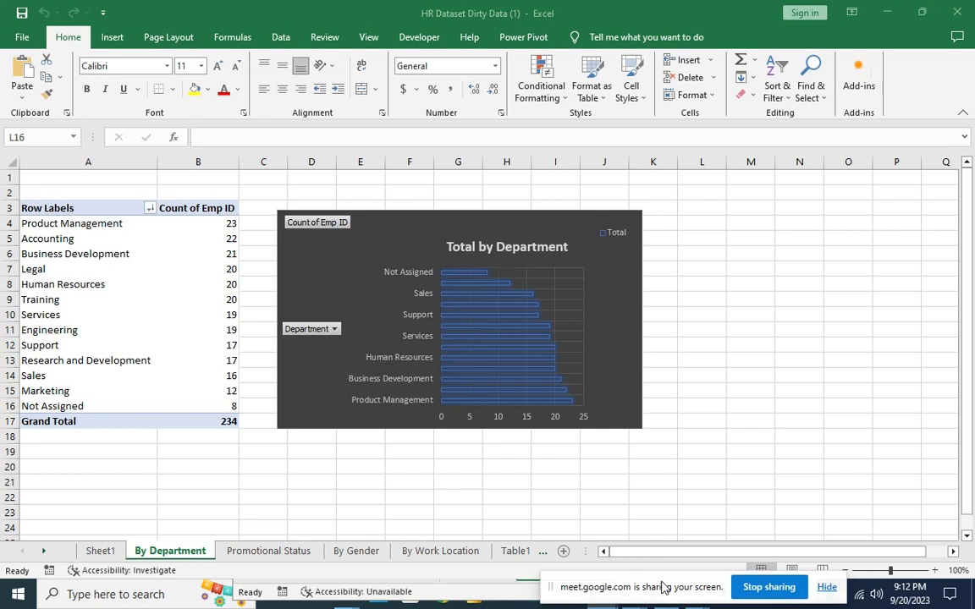
Look over the raw data on the Table1 sheet, then return to By Department.
left_click(514, 551)
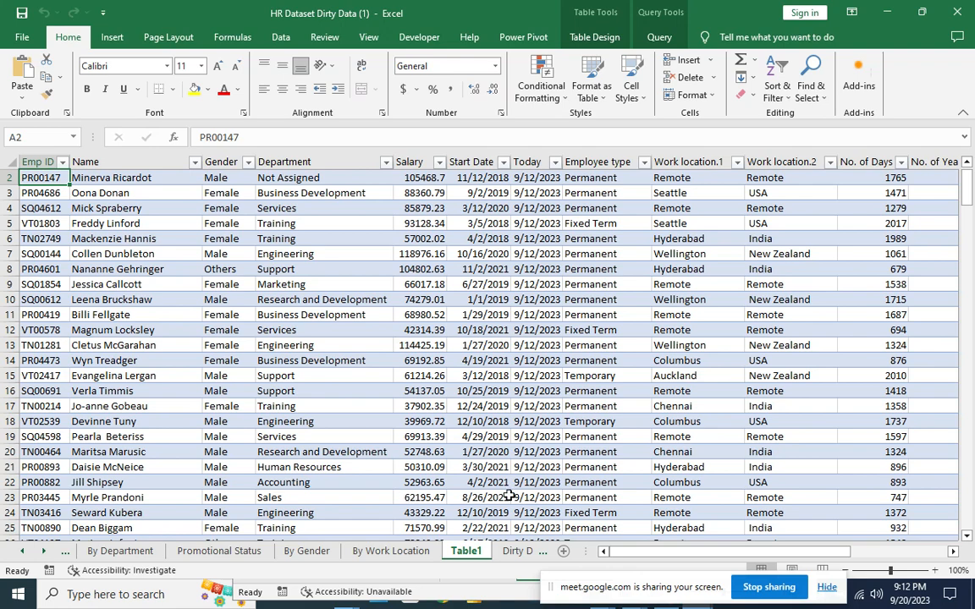
left_click_drag(673, 552, 614, 555)
left_click(133, 553)
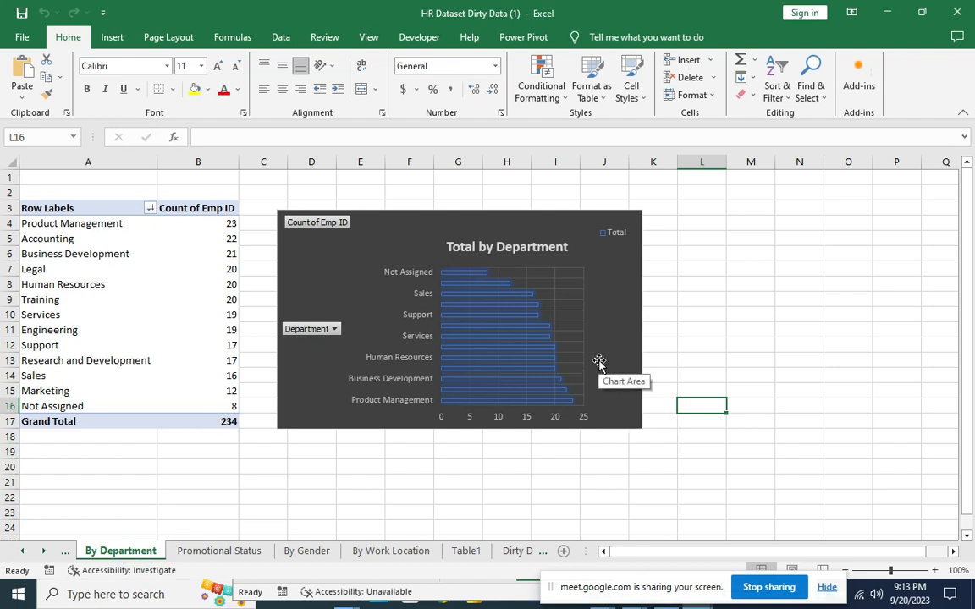
Add data labels to the department bars so each shows its employee count, such as 8 and 12.
scroll(598, 362, "up", 2)
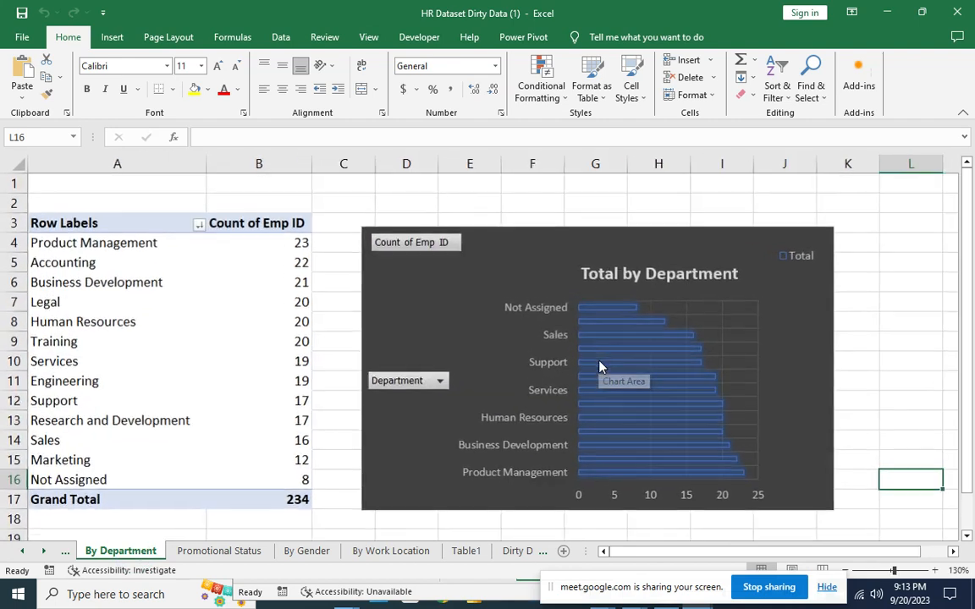
left_click(603, 312)
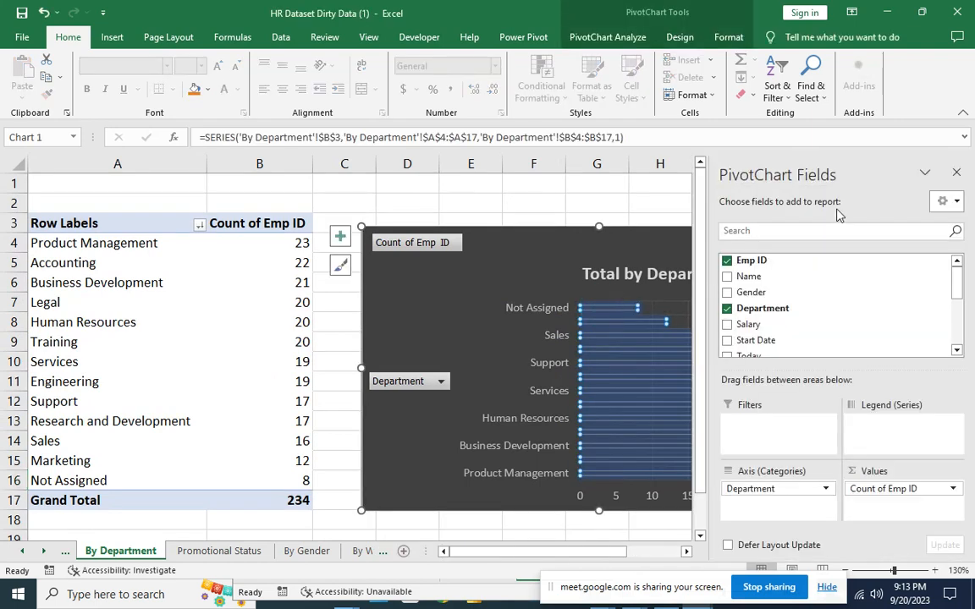
left_click(636, 186)
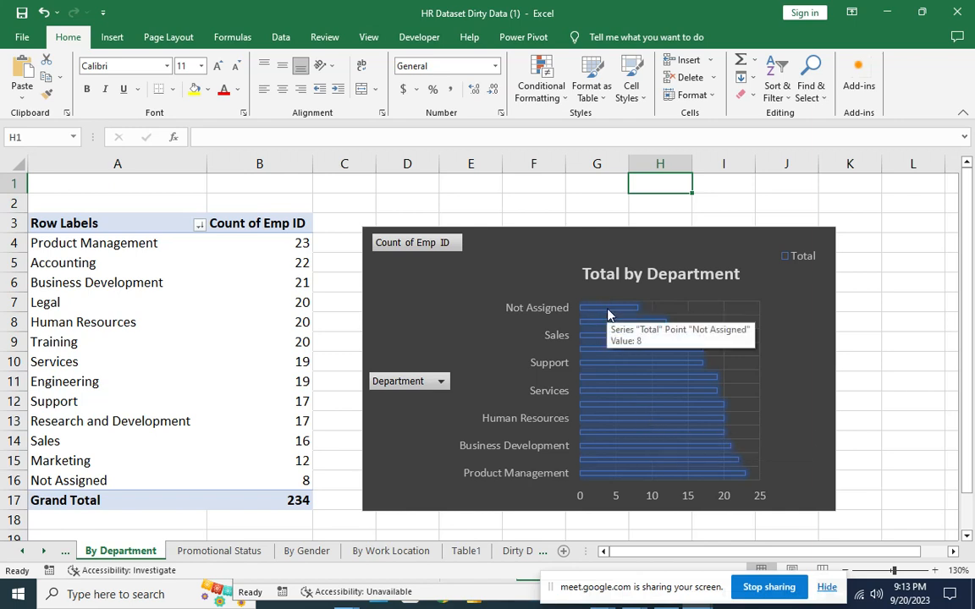
right_click(614, 369)
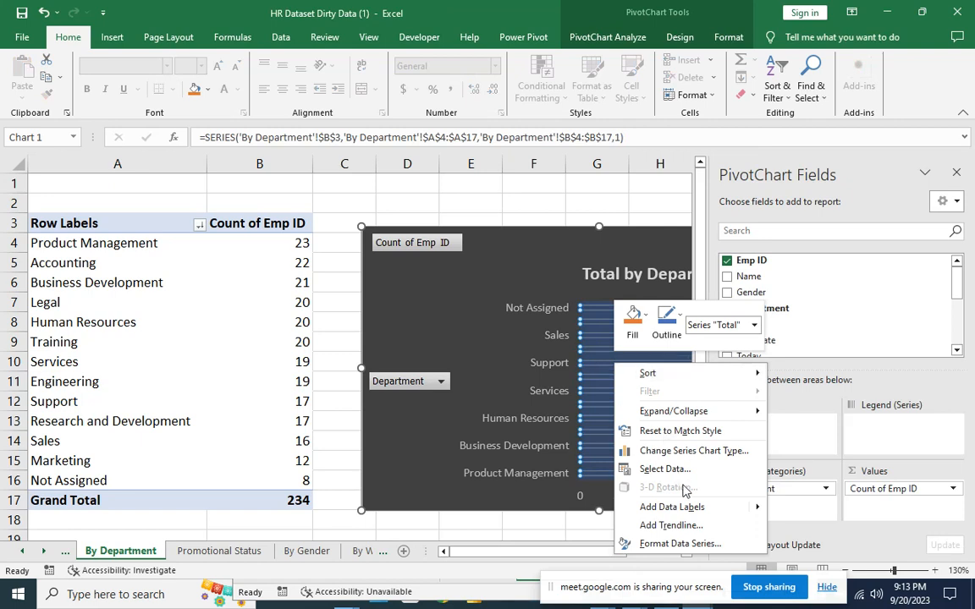
mouse_move(758, 518)
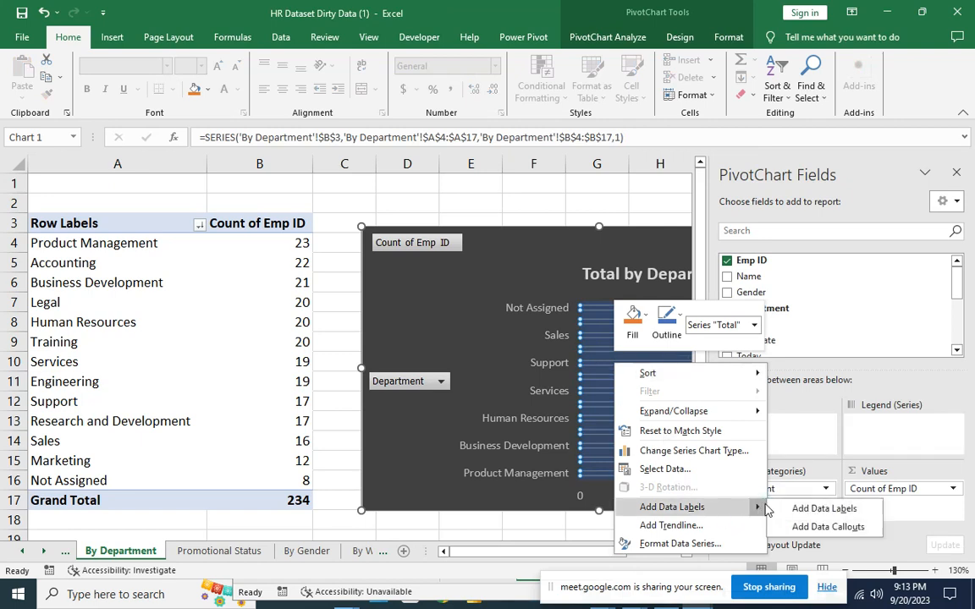
left_click(809, 511)
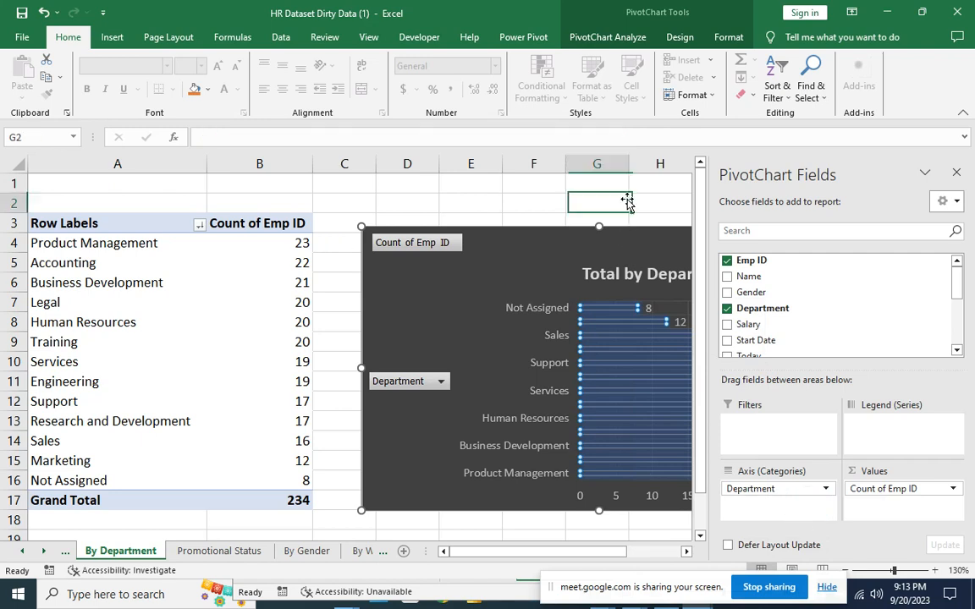
left_click(627, 198)
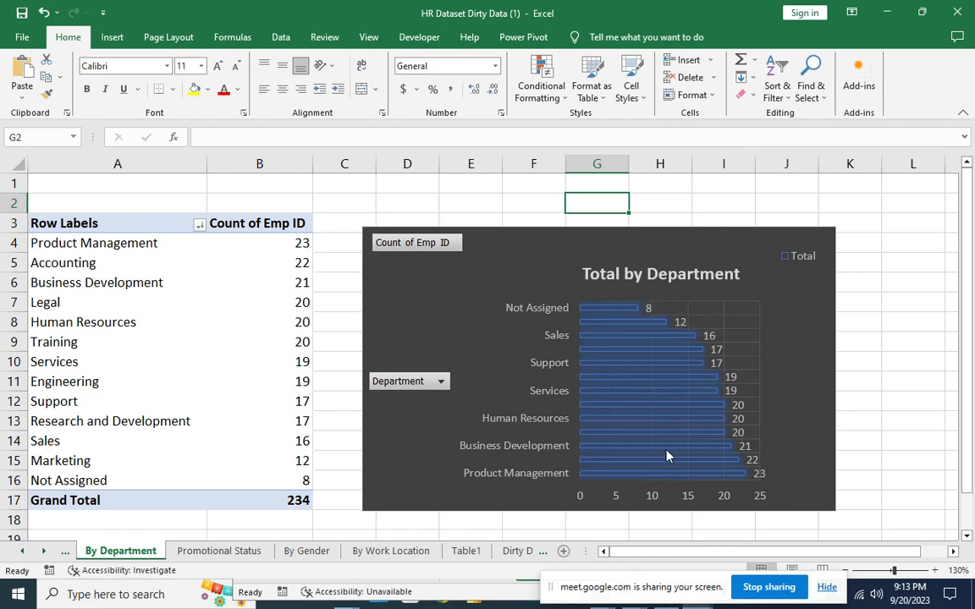
Sort the Count of Emp ID values smallest to largest so Product Management (23) tops the chart.
right_click(262, 281)
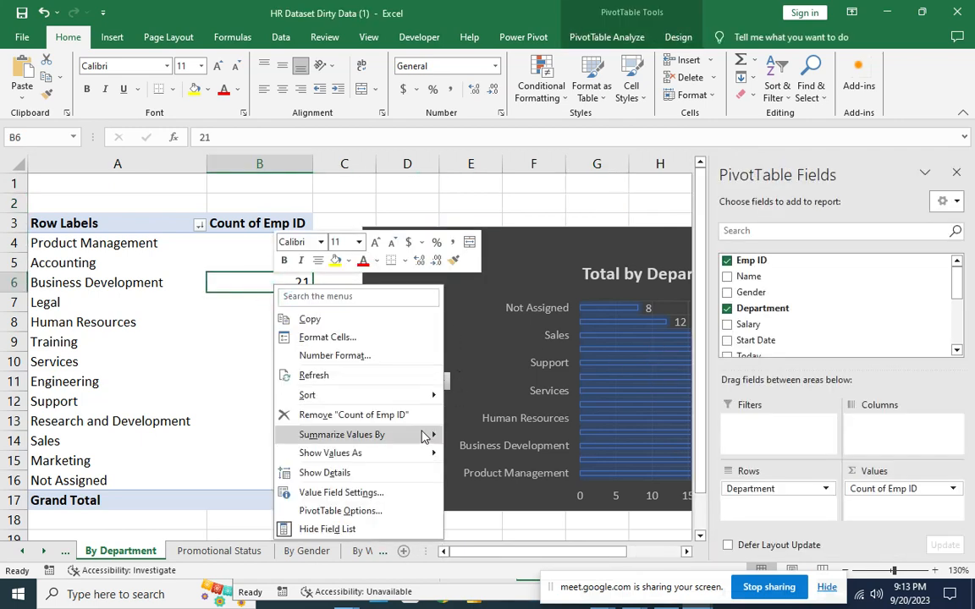
mouse_move(427, 396)
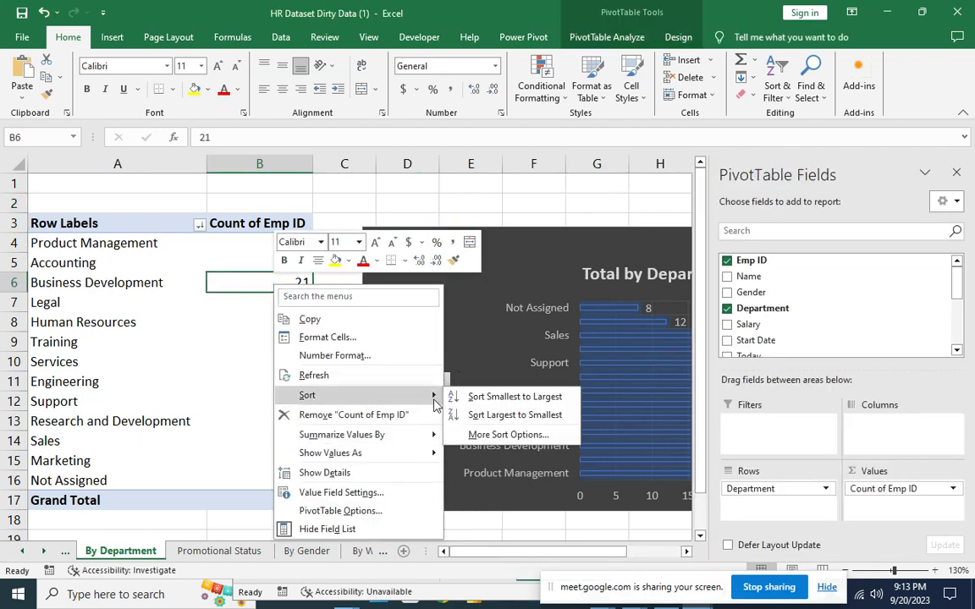
left_click(487, 397)
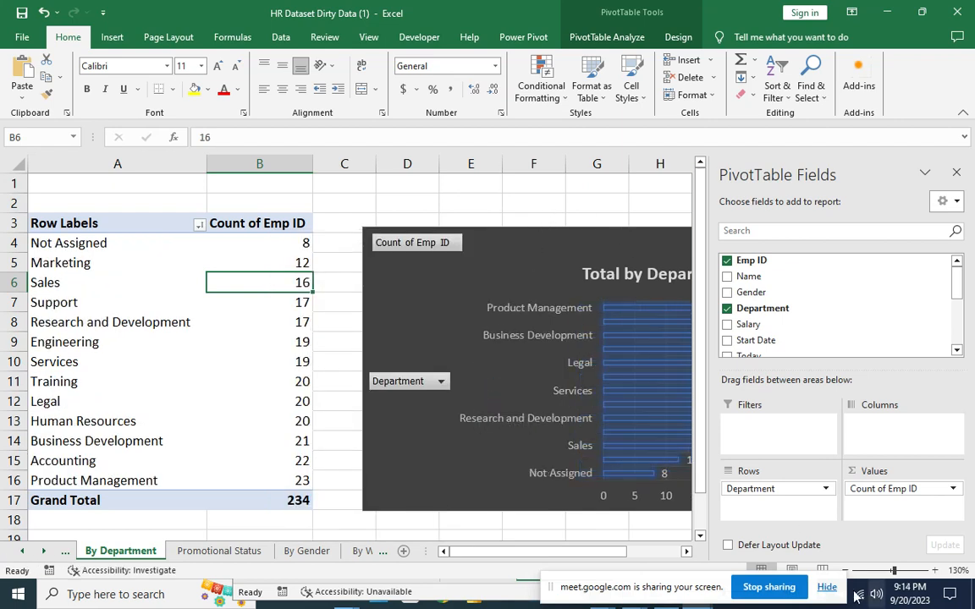
left_click(556, 218)
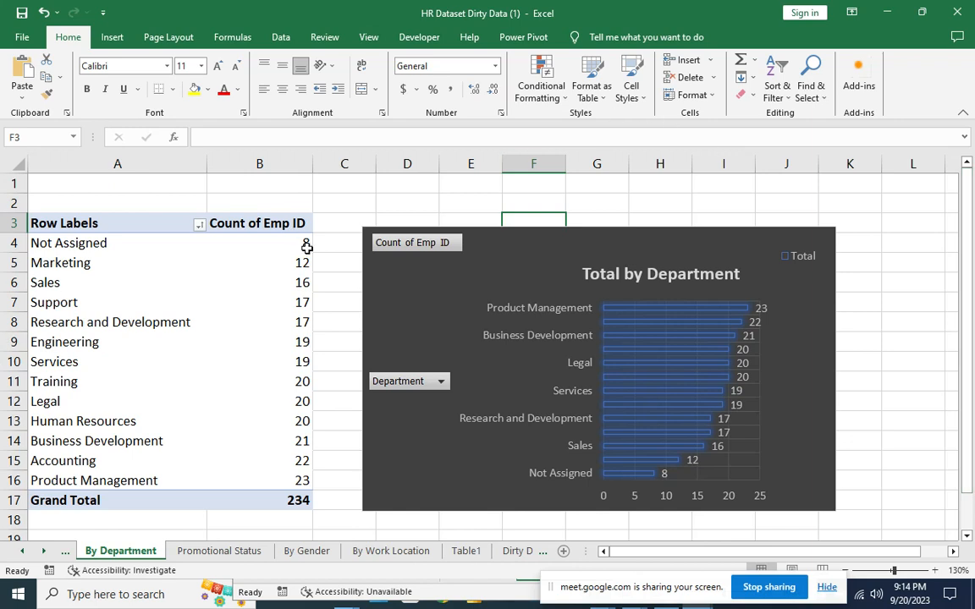
right_click(384, 243)
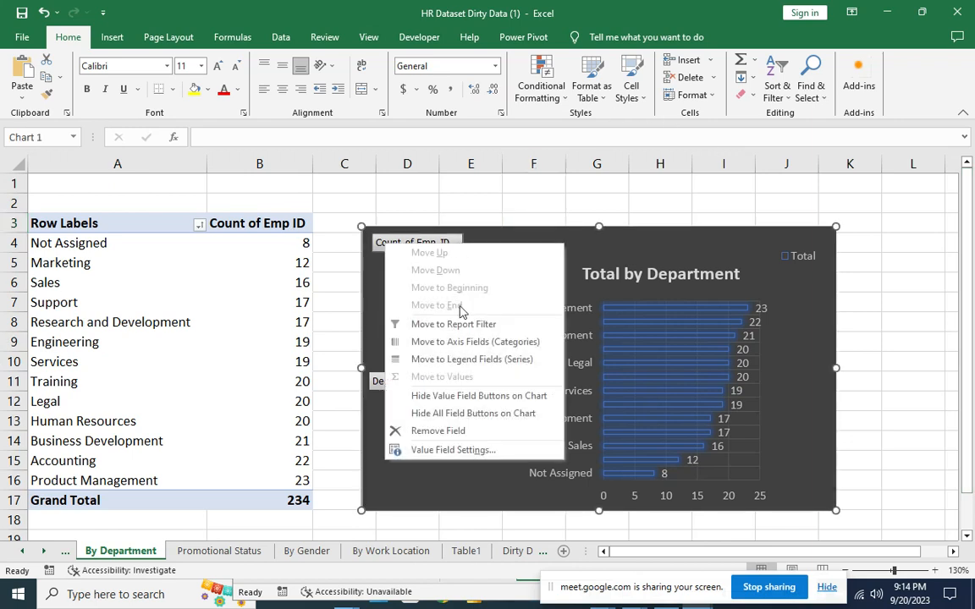
Hide all field buttons on the department chart and move its Total by Department title up.
left_click(472, 414)
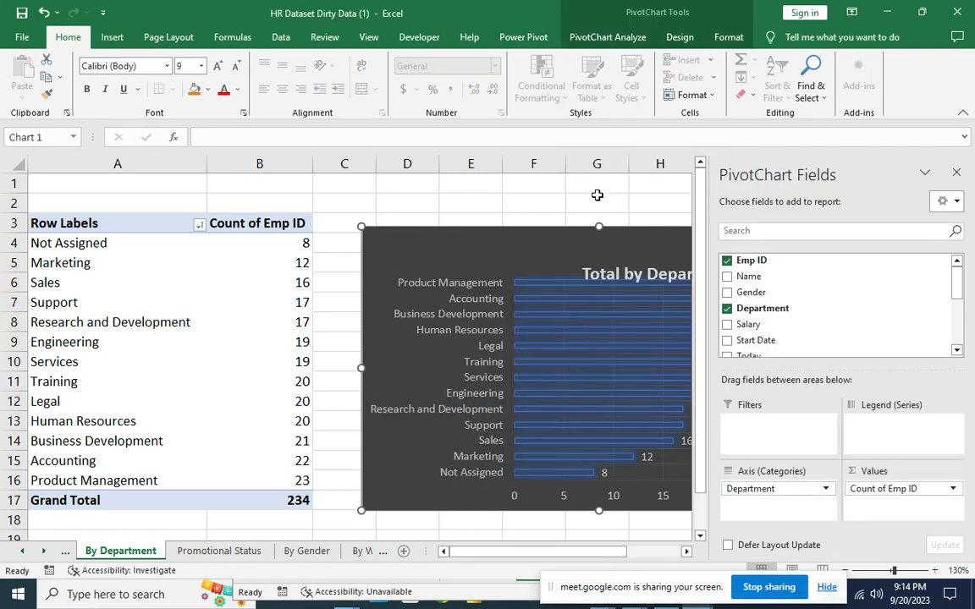
left_click(596, 195)
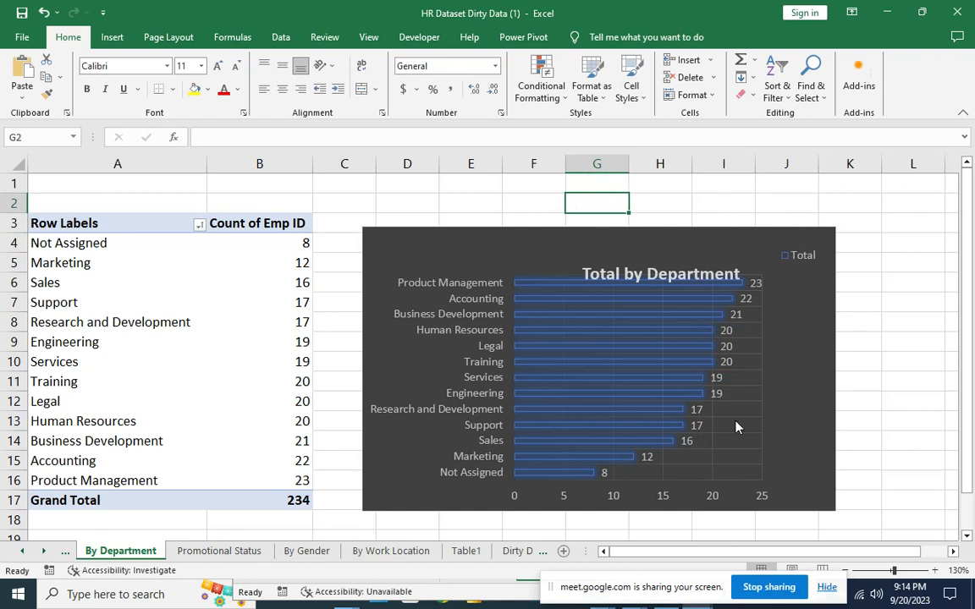
left_click(659, 278)
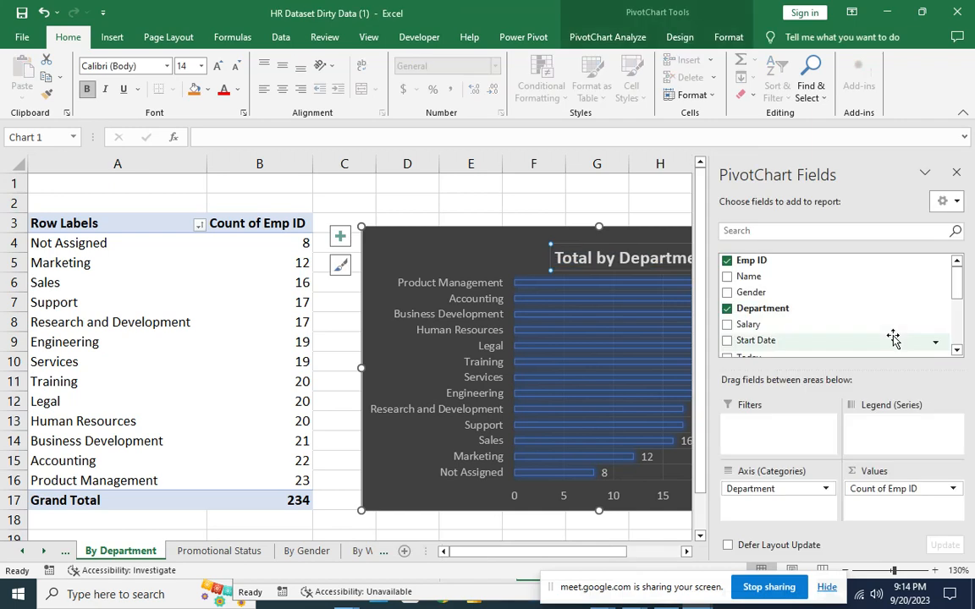
left_click(634, 195)
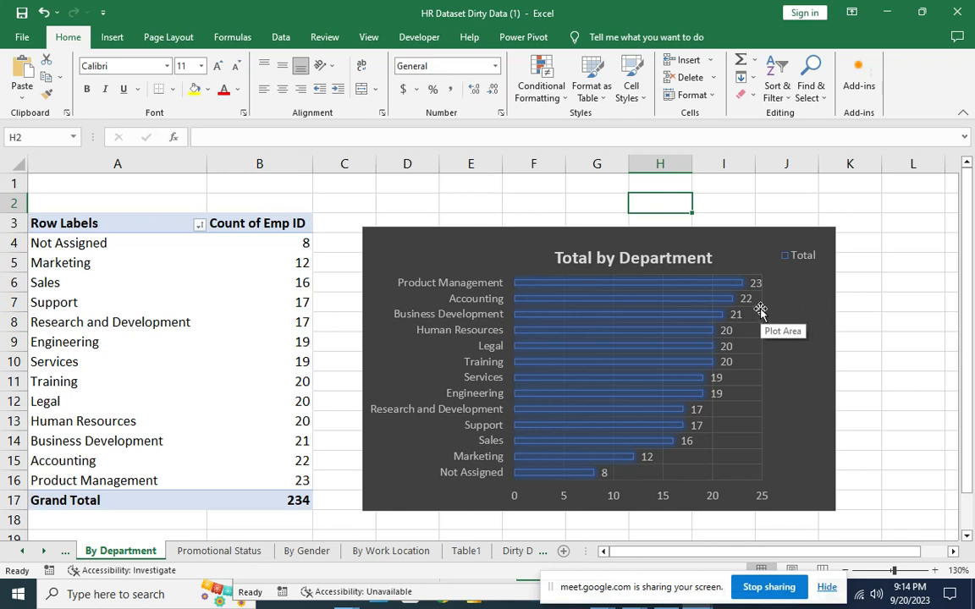
Check the finished department chart, then go to the Promotional Status sheet.
left_click(800, 338)
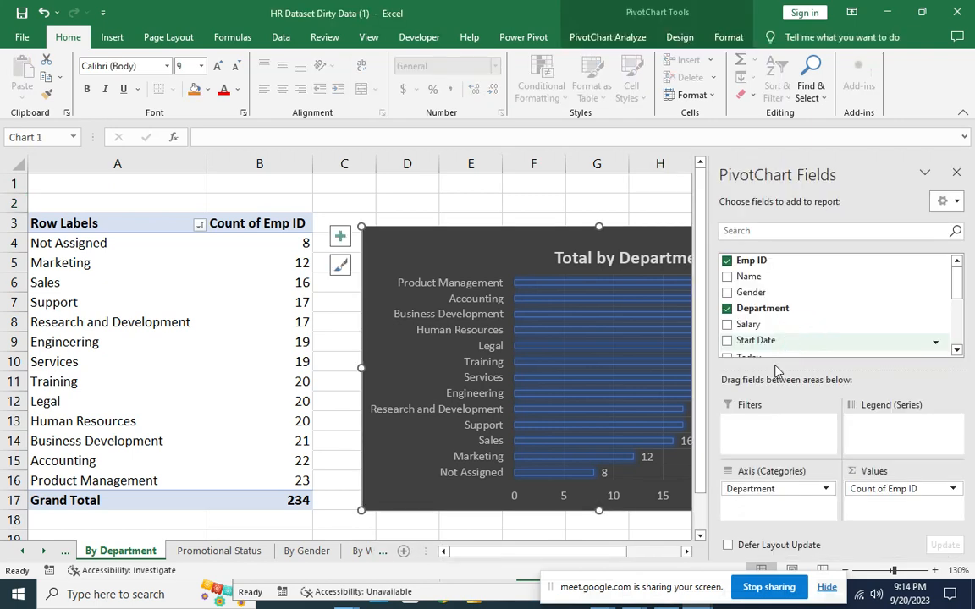
left_click(432, 200)
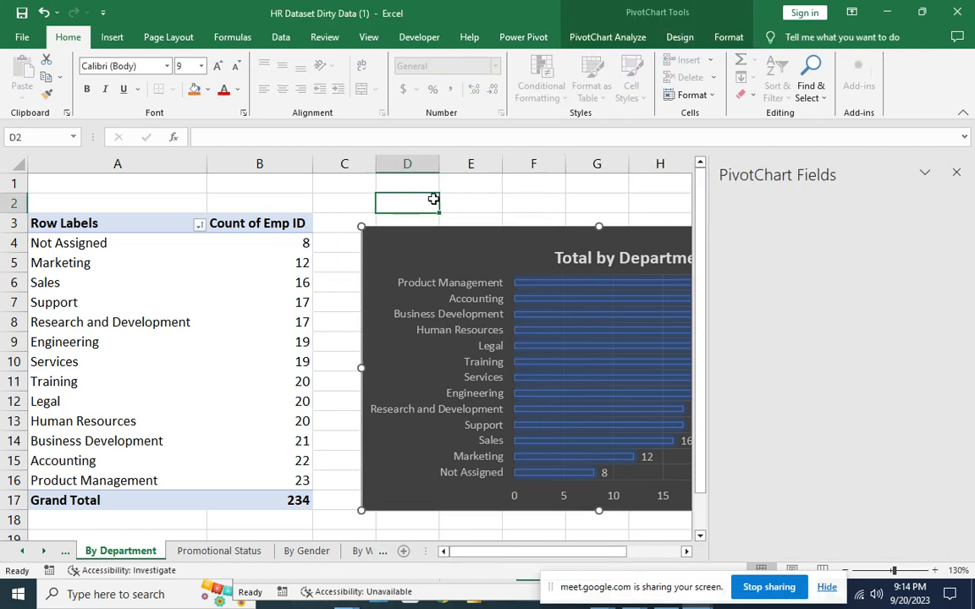
left_click(187, 551)
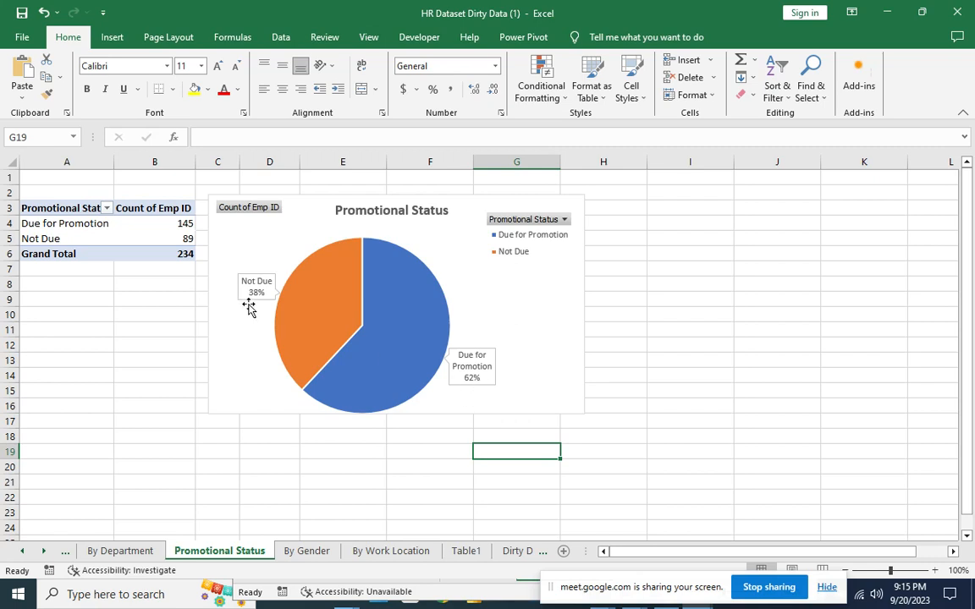
Show the promotion counts as % of Column Total (61.97% and 38.03%), then view By Gender.
left_click(155, 224)
right_click(155, 223)
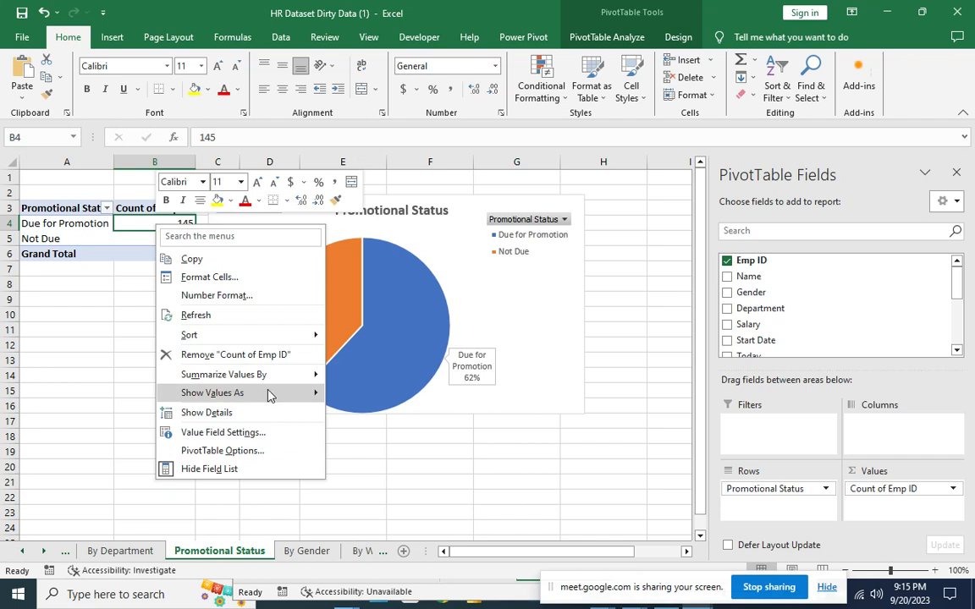
mouse_move(271, 392)
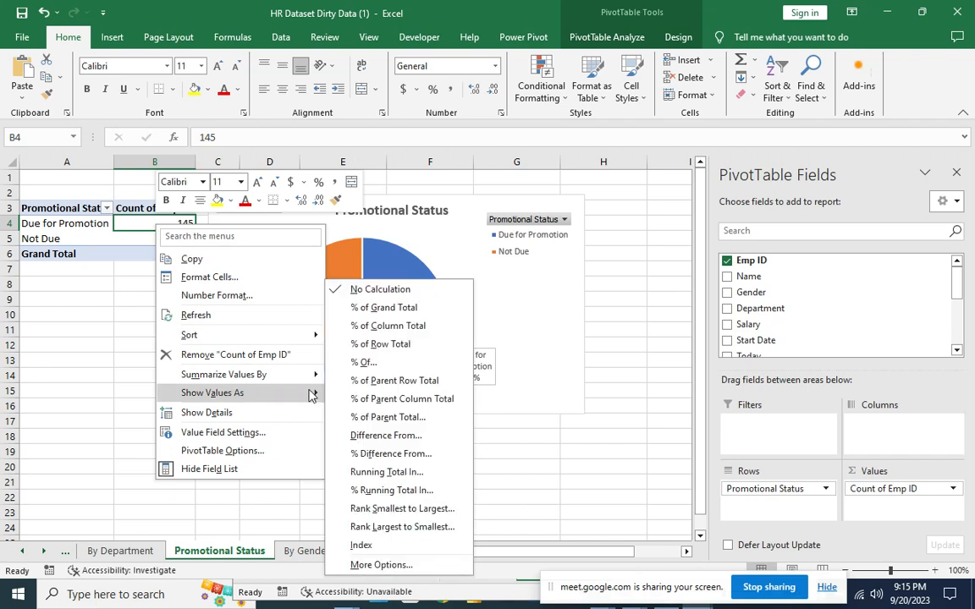
left_click(354, 332)
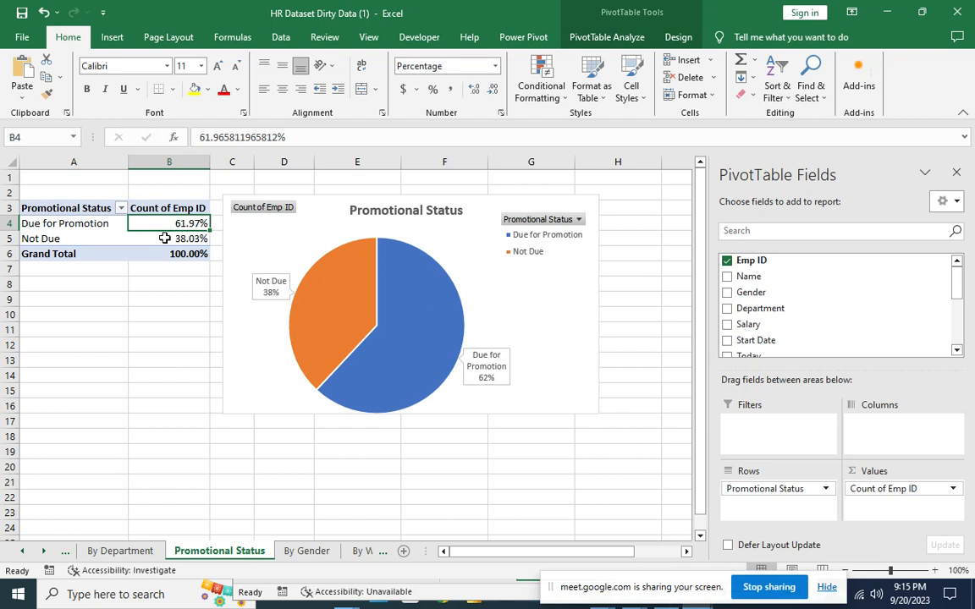
left_click(306, 550)
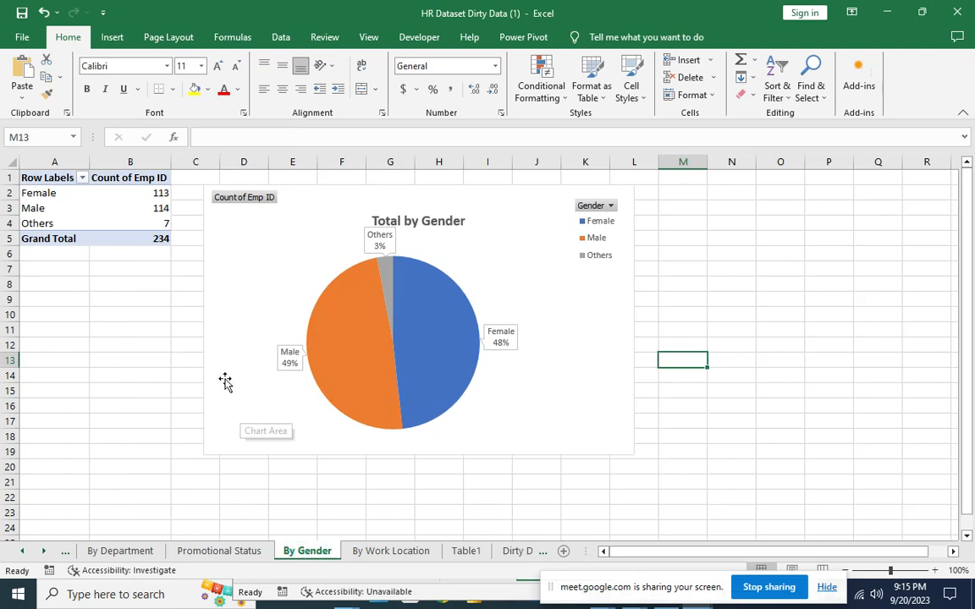
Review the By Work Location, By Gender, Promotional Status and By Department sheets, then open Sheet1.
left_click(405, 555)
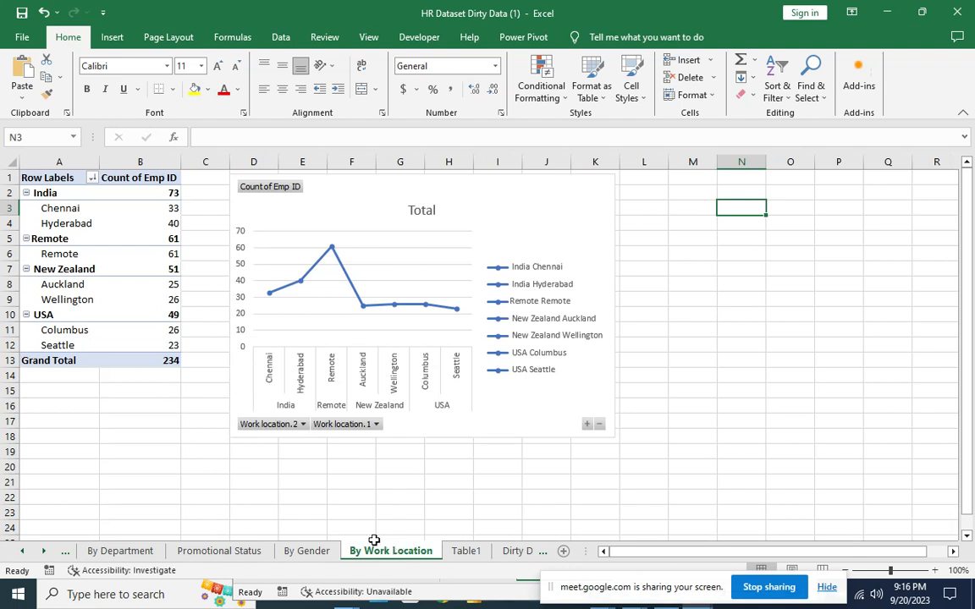
left_click(302, 554)
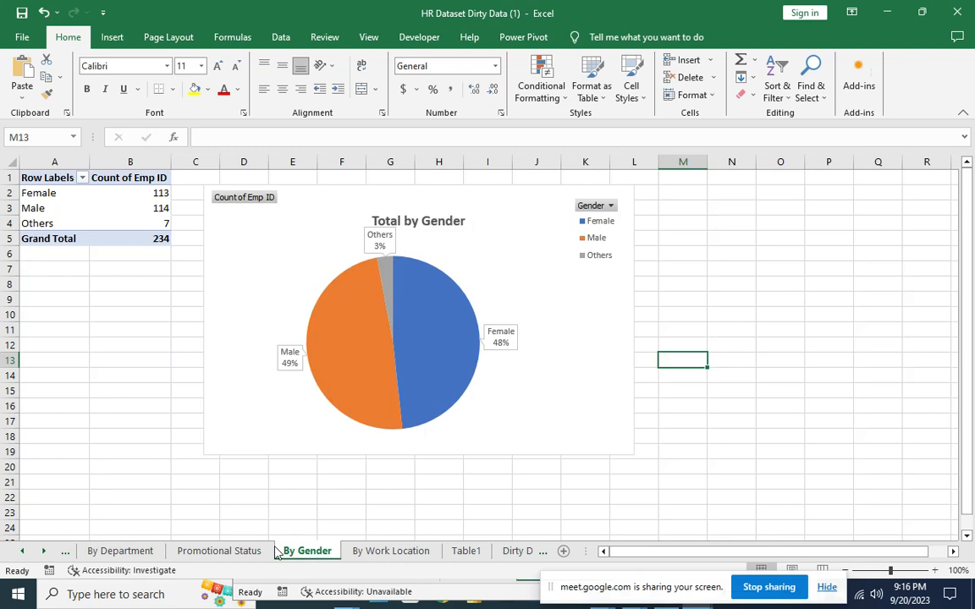
left_click(247, 551)
left_click(143, 551)
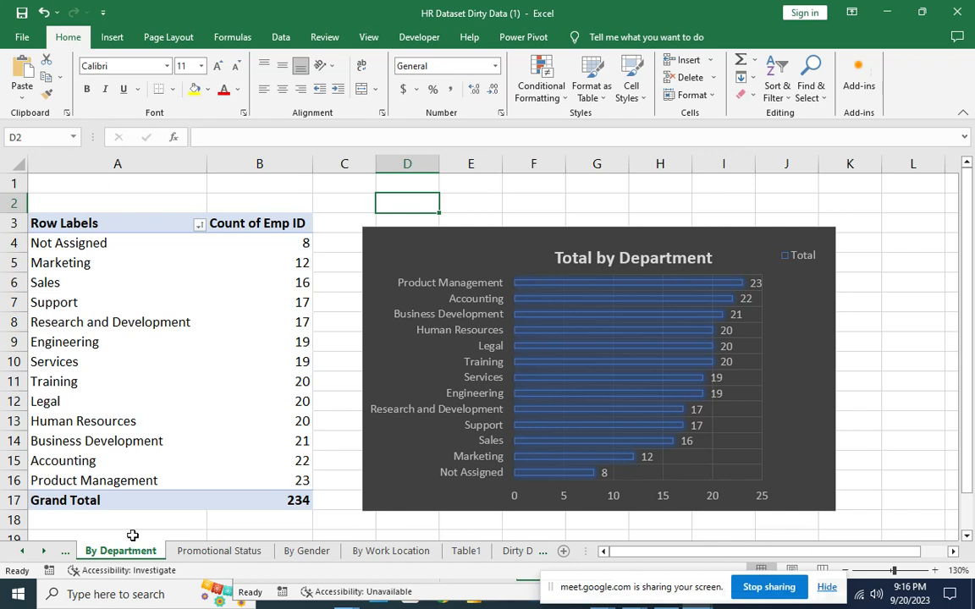
left_click(69, 551)
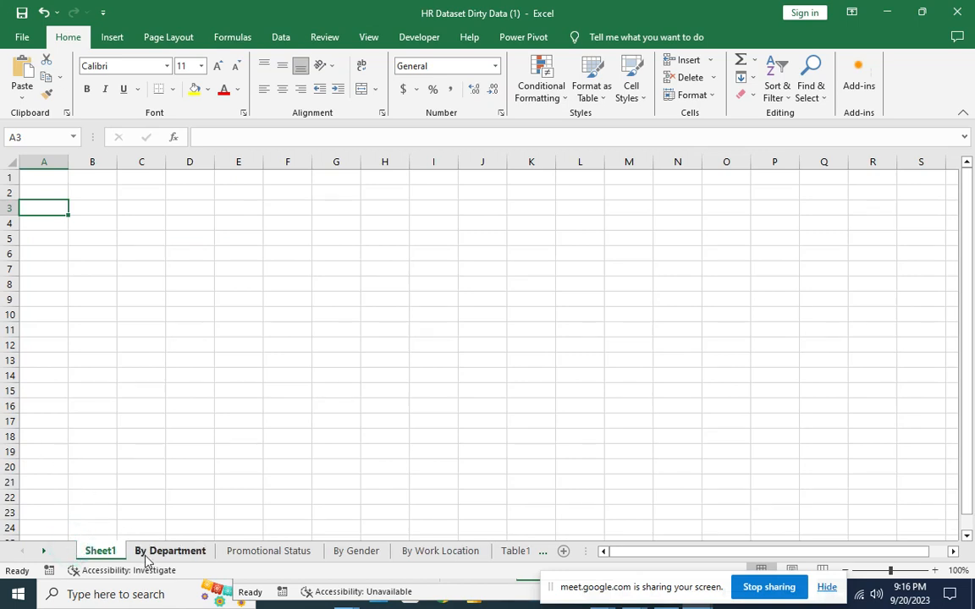
Change the Sheet1 tab's name to Dashboard.
right_click(95, 548)
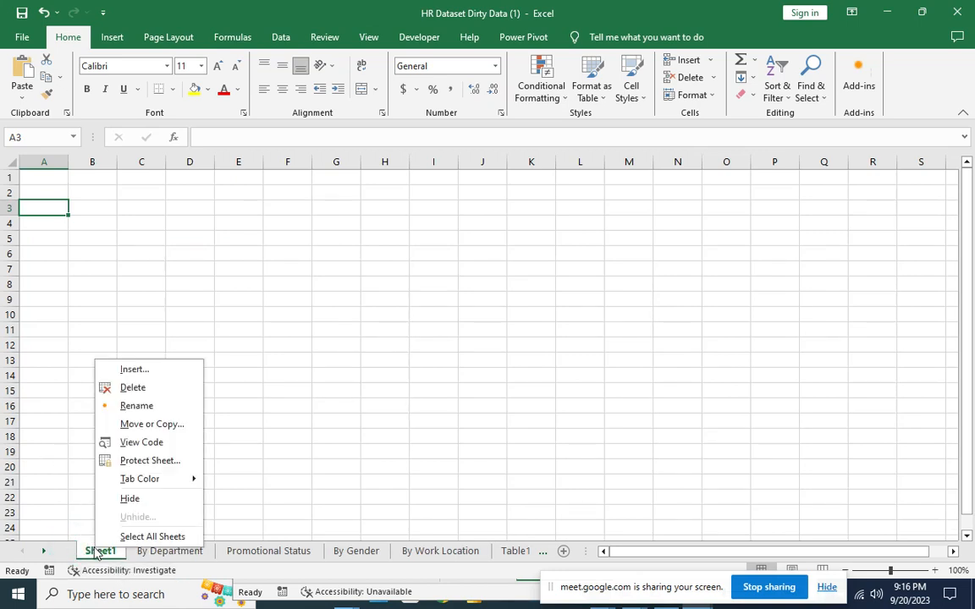
left_click(152, 409)
type("Dashboard")
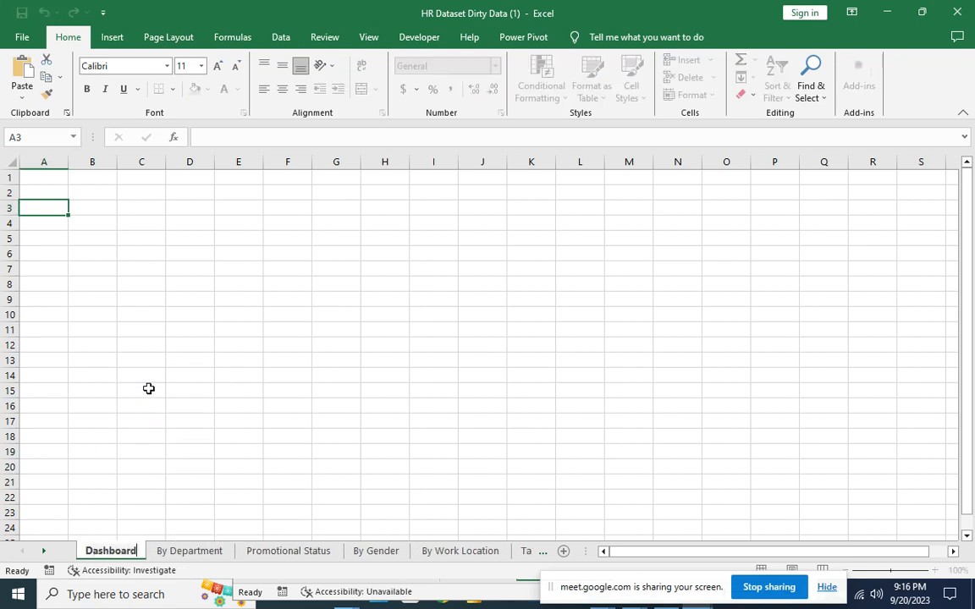
left_click(149, 420)
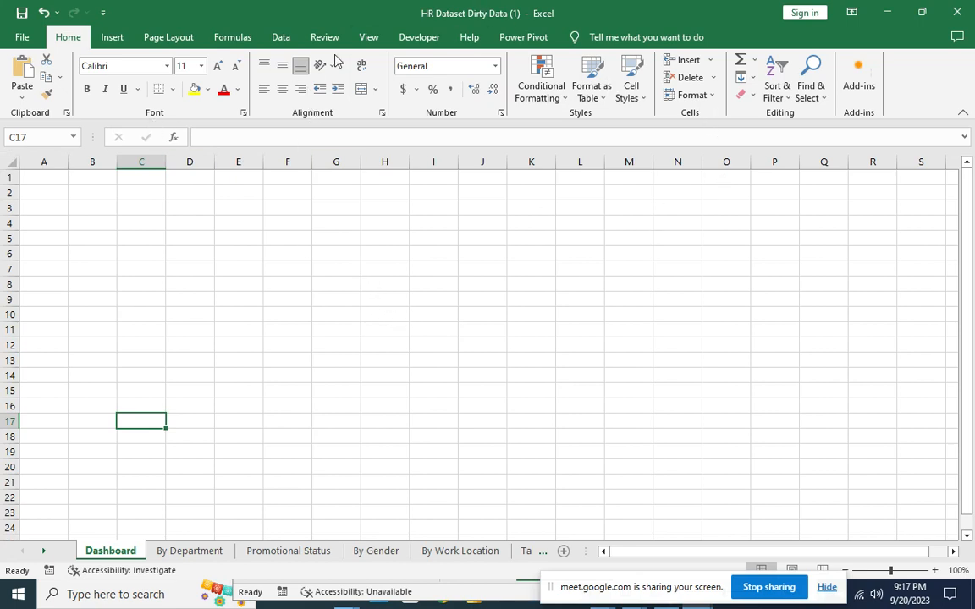
Turn off the formula bar, row and column headings, and gridlines on the Dashboard sheet.
left_click(369, 37)
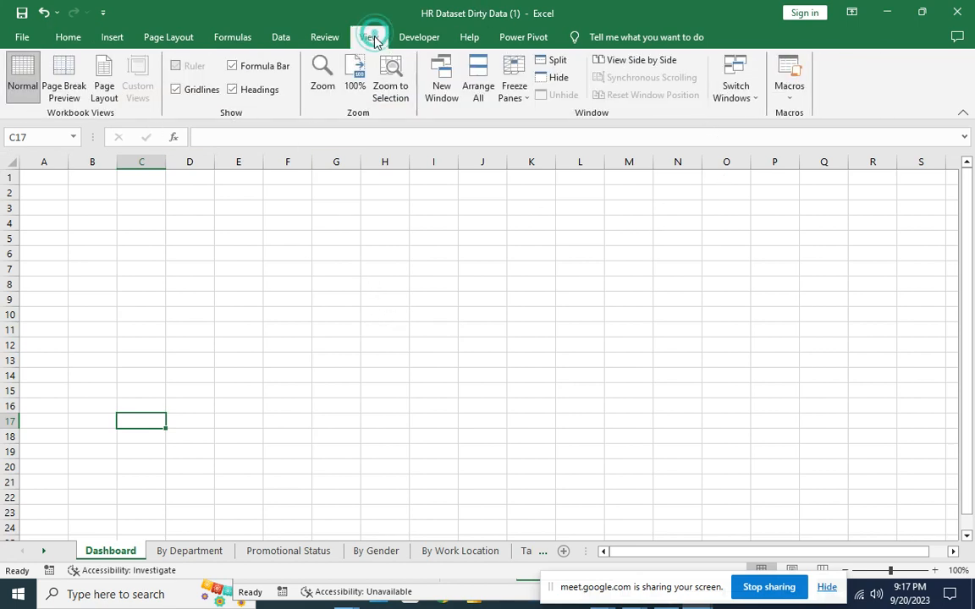
left_click(234, 66)
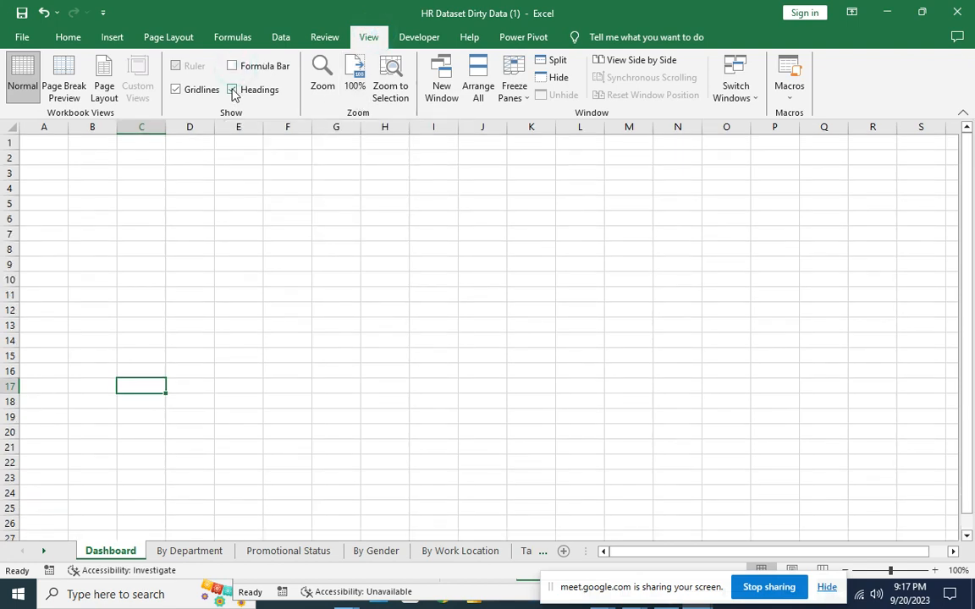
left_click(233, 90)
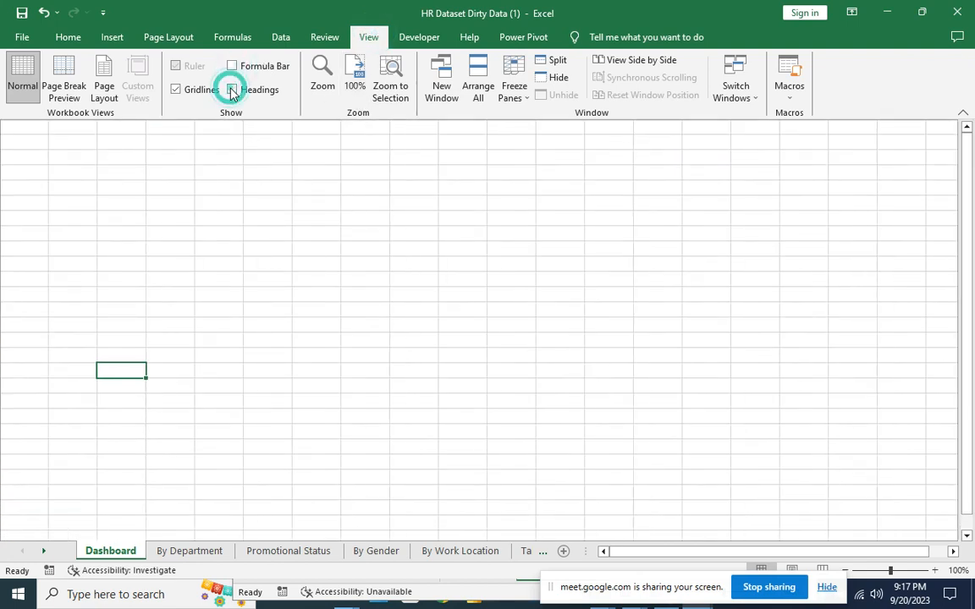
left_click(176, 90)
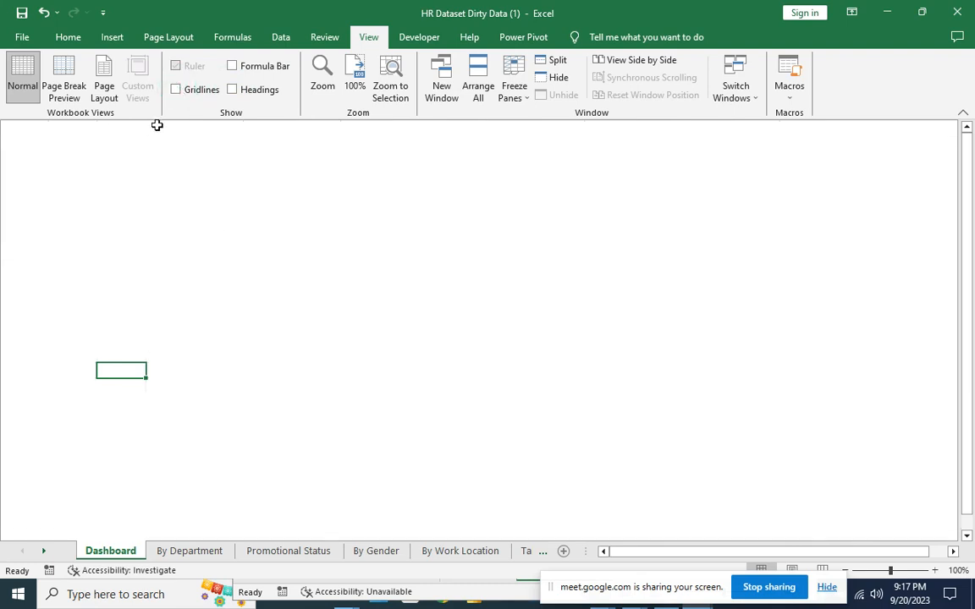
left_click(269, 189)
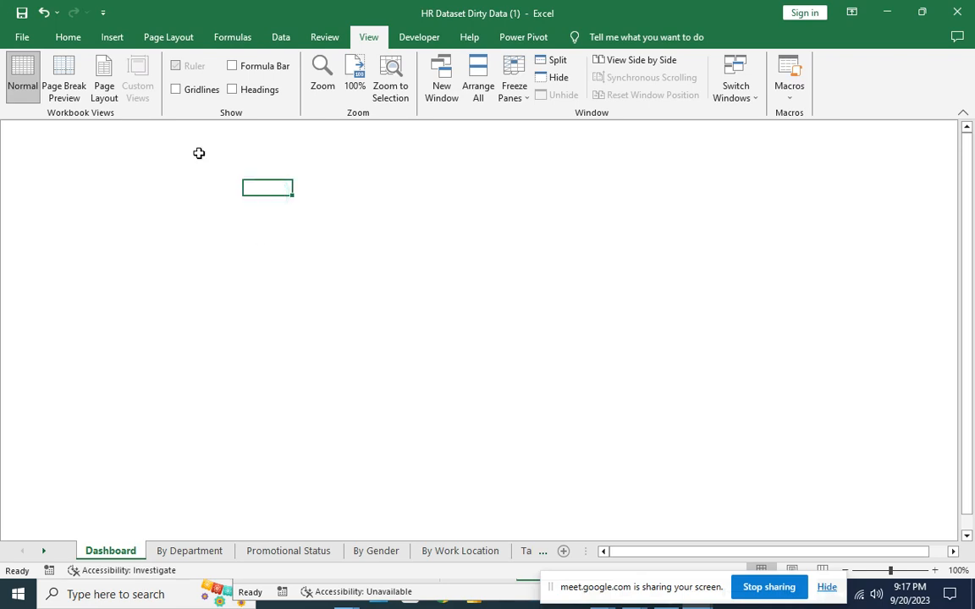
left_click(67, 38)
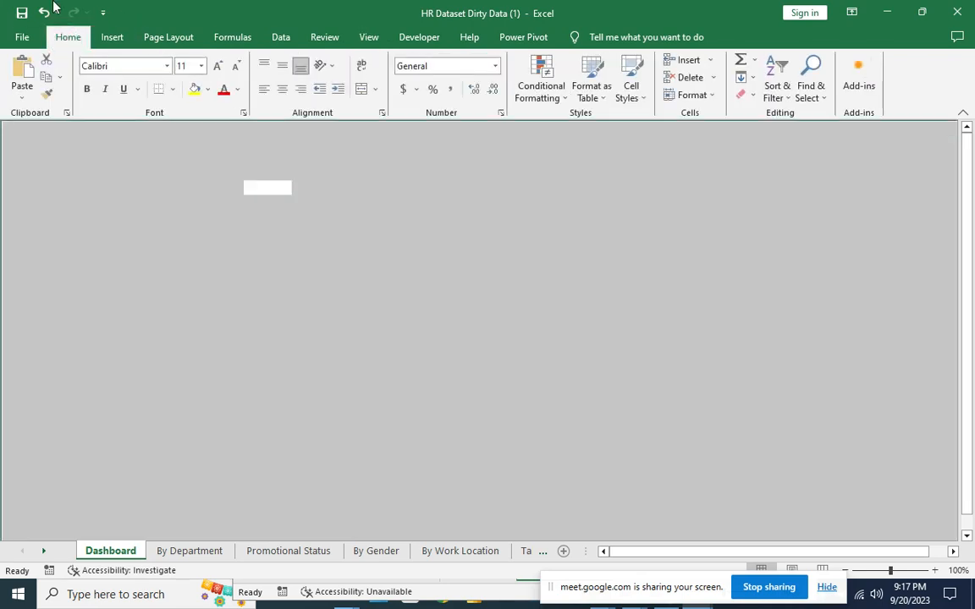
Give the whole Dashboard sheet a dark blue font colour and a light blue fill.
left_click(239, 91)
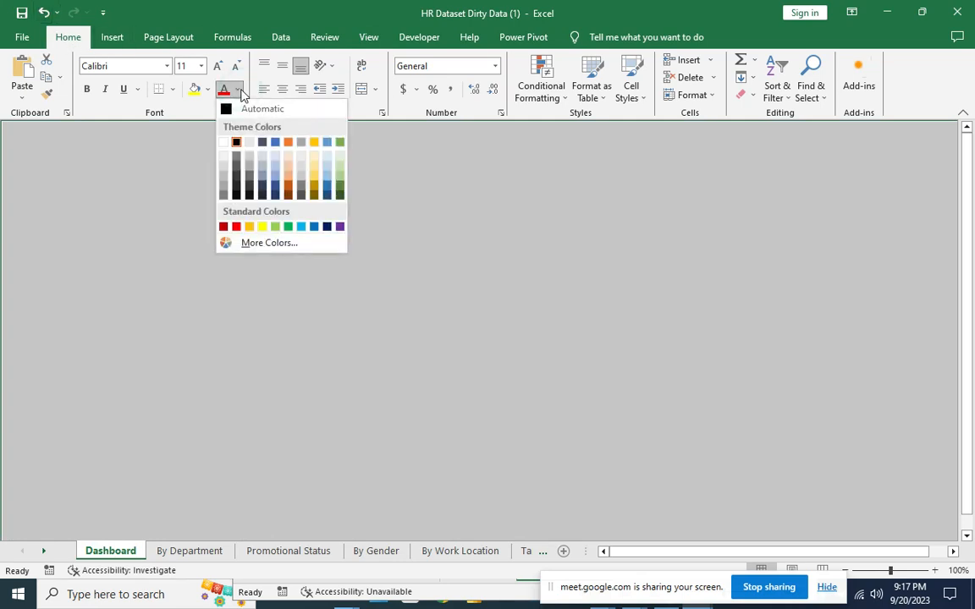
left_click(328, 190)
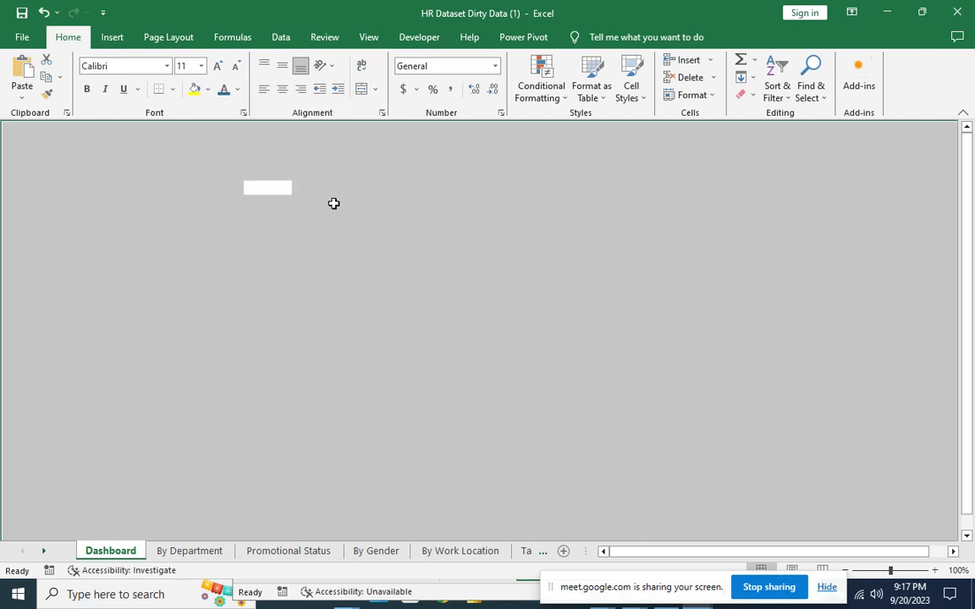
left_click(206, 89)
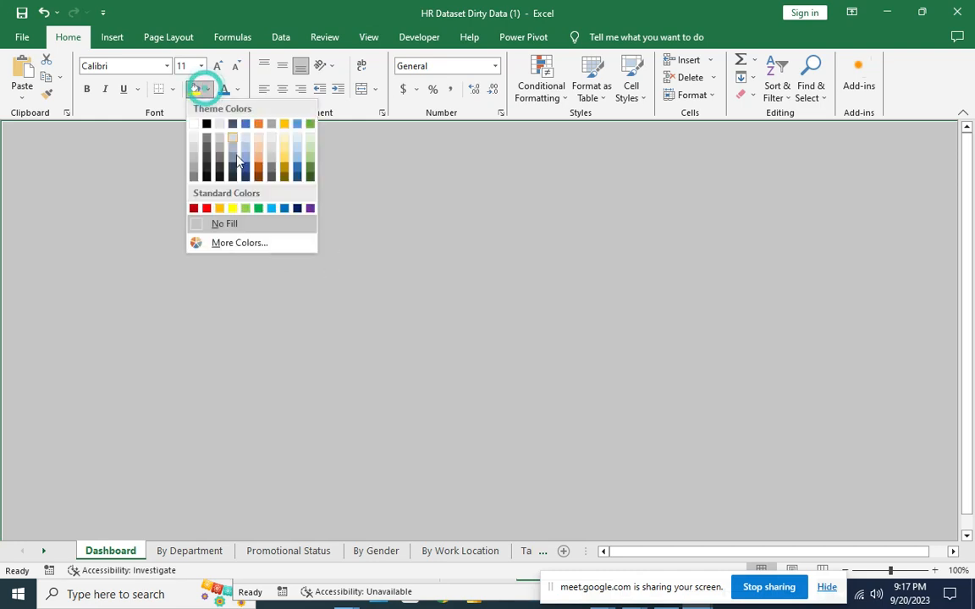
left_click(295, 162)
left_click(531, 326)
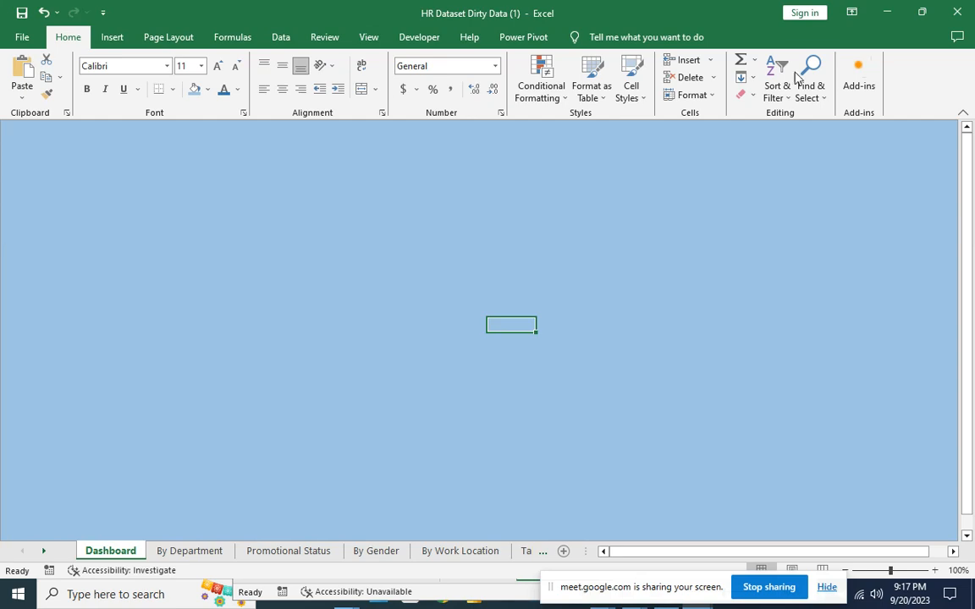
left_click(174, 552)
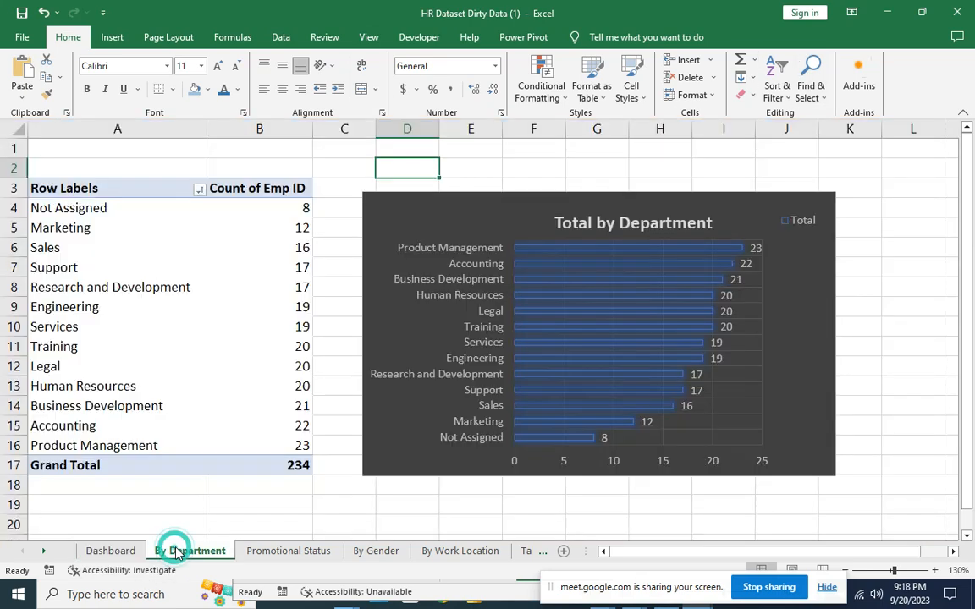
Paste the Total by Department chart onto the Dashboard and position it near the upper left.
left_click(724, 214)
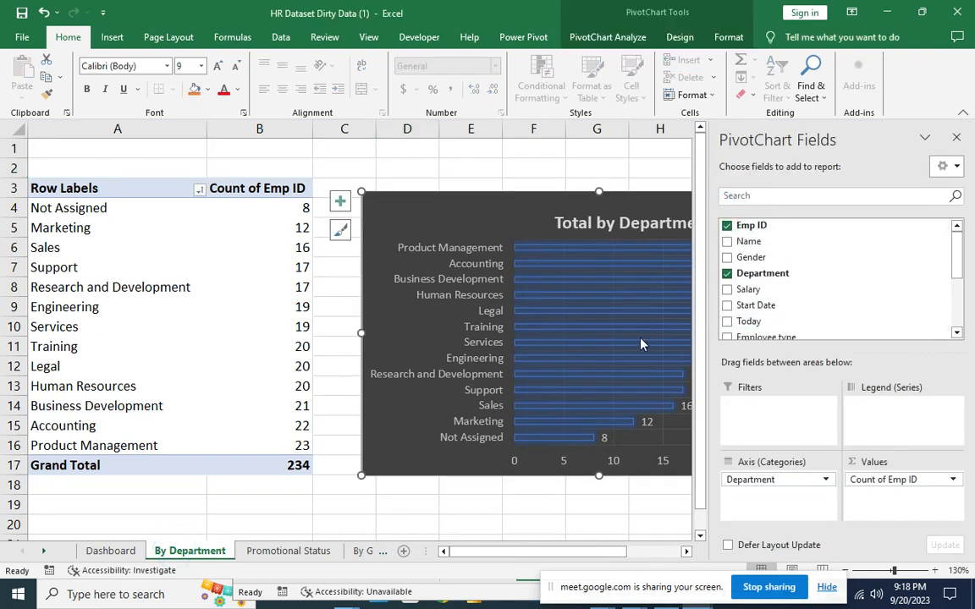
left_click(112, 551)
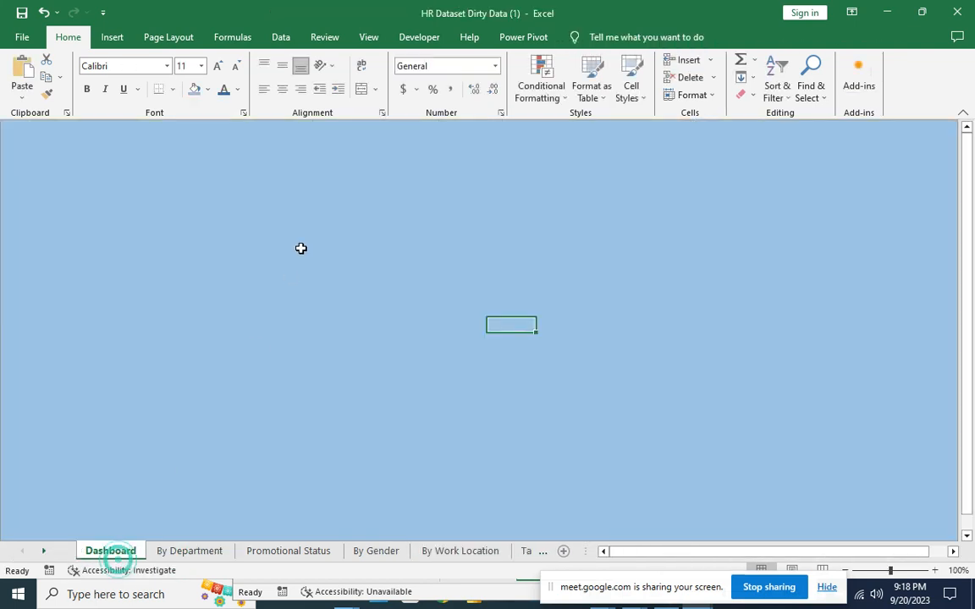
right_click(261, 219)
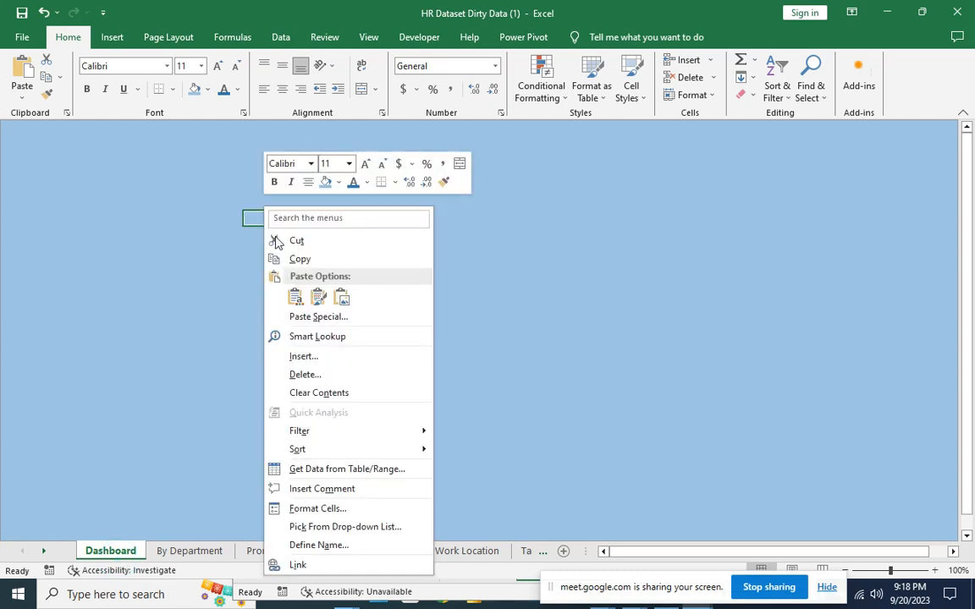
left_click(295, 296)
mouse_move(361, 226)
left_mouse_down()
mouse_move(311, 158)
mouse_move(274, 144)
mouse_move(287, 200)
mouse_move(283, 249)
left_mouse_up()
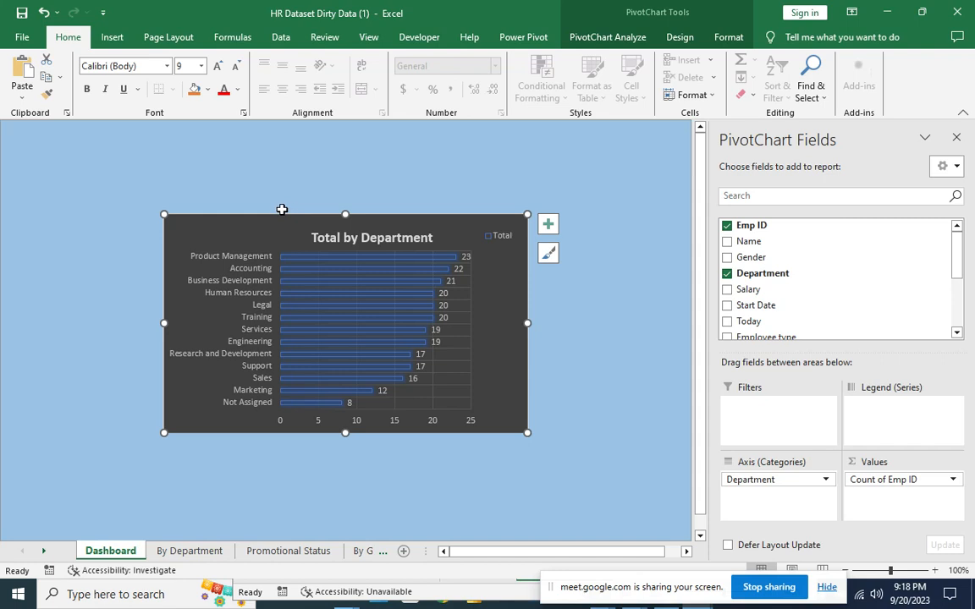
left_click(363, 156)
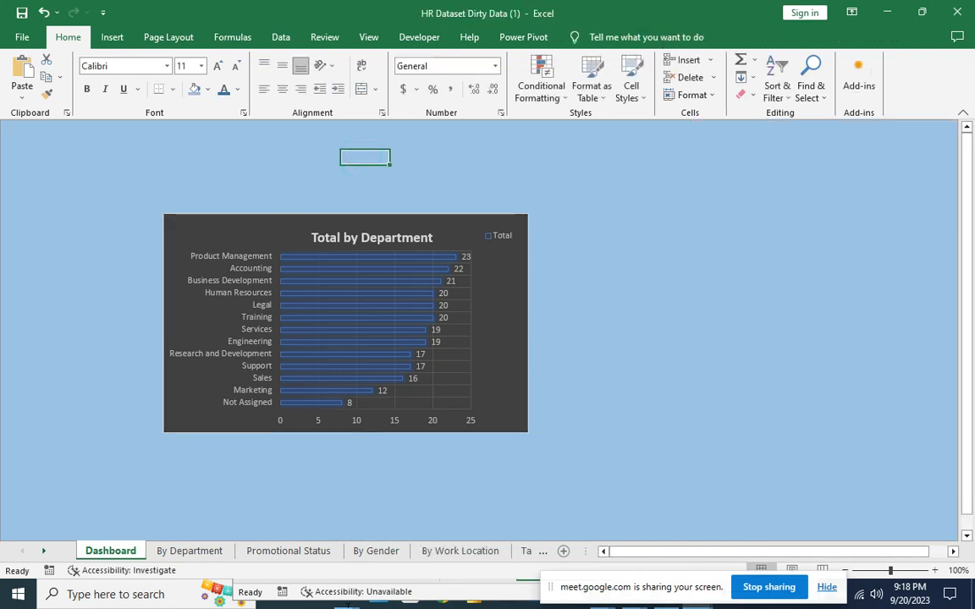
Draw a wide rectangle banner above the department chart on the Dashboard.
left_click(112, 39)
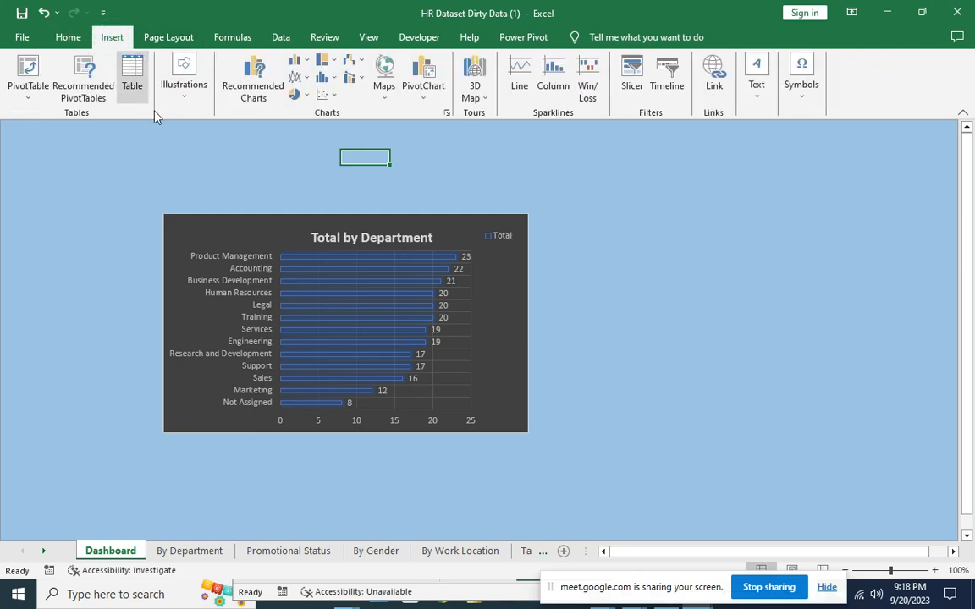
left_click(185, 97)
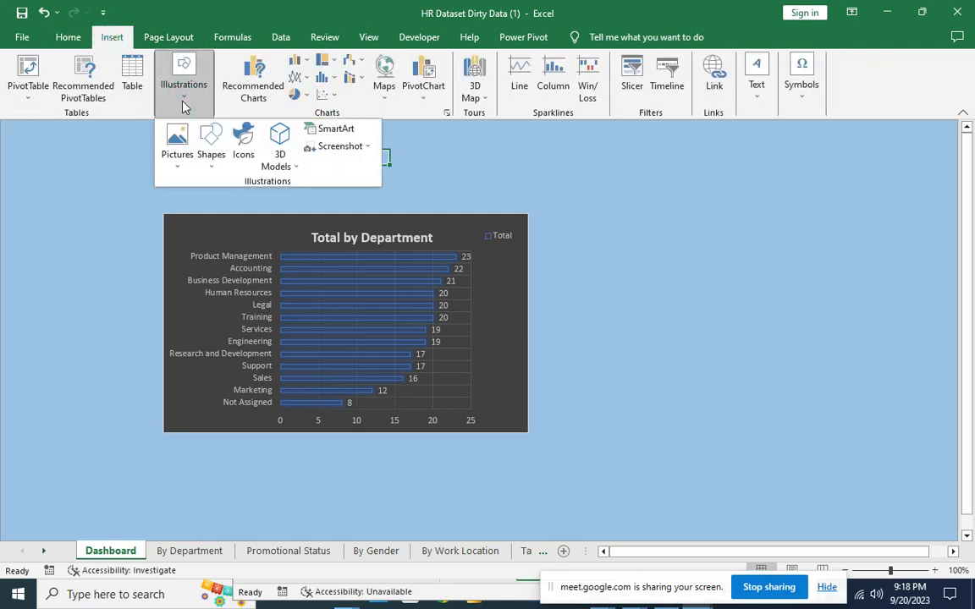
left_click(211, 153)
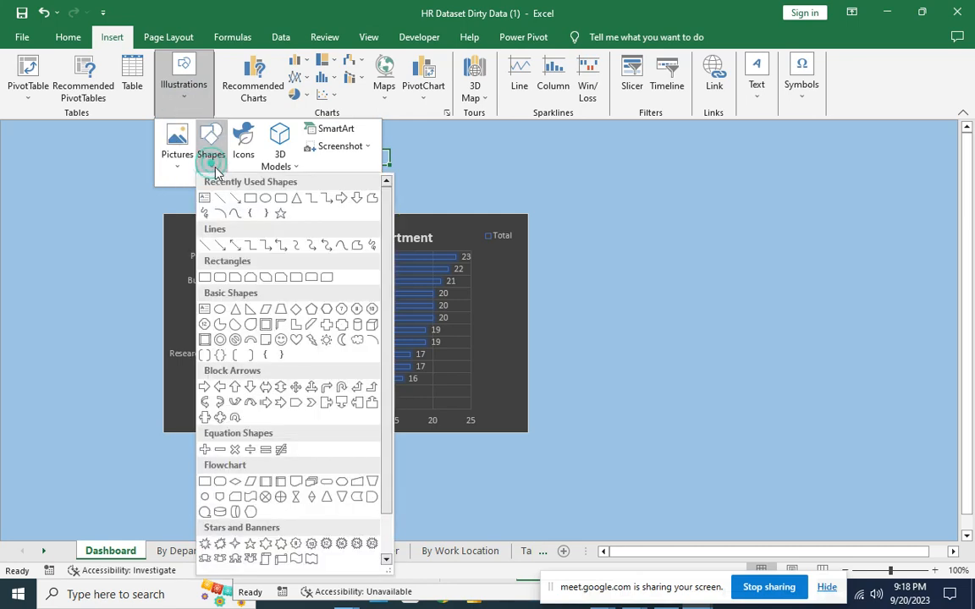
left_click(251, 197)
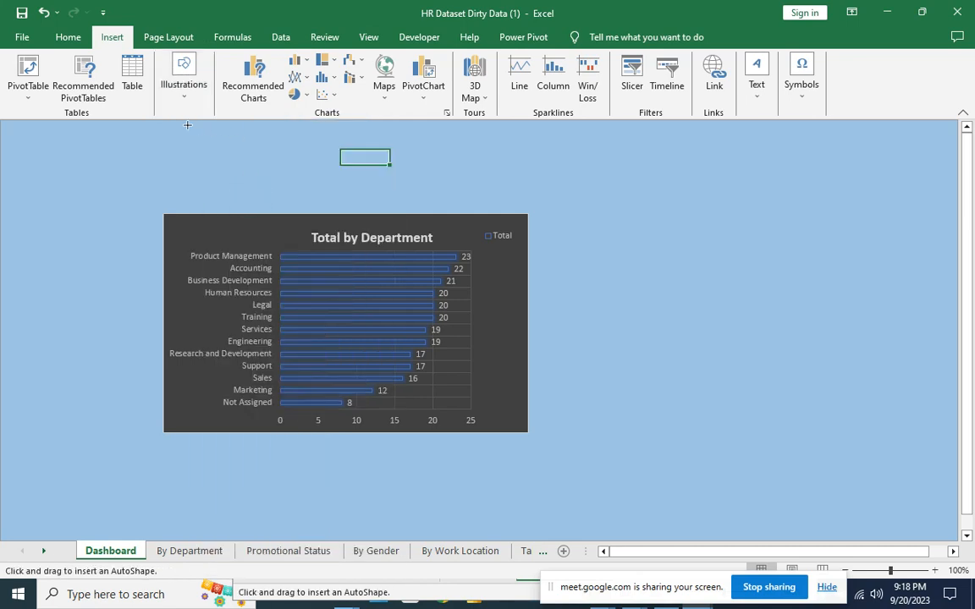
left_click_drag(167, 128, 482, 175)
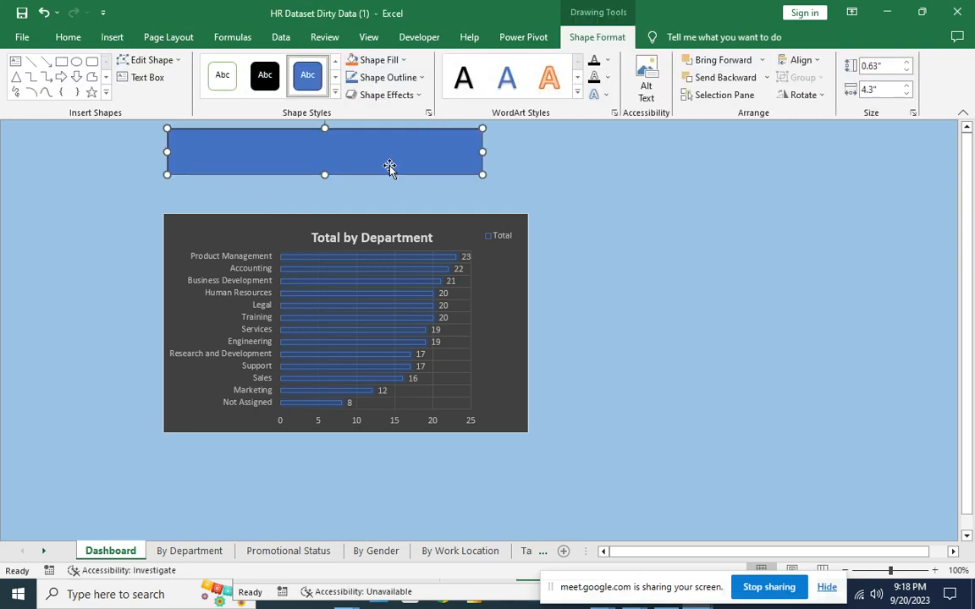
Type the 'SALES DATABASE FOR' company 2023 title into the banner rectangle.
right_click(391, 172)
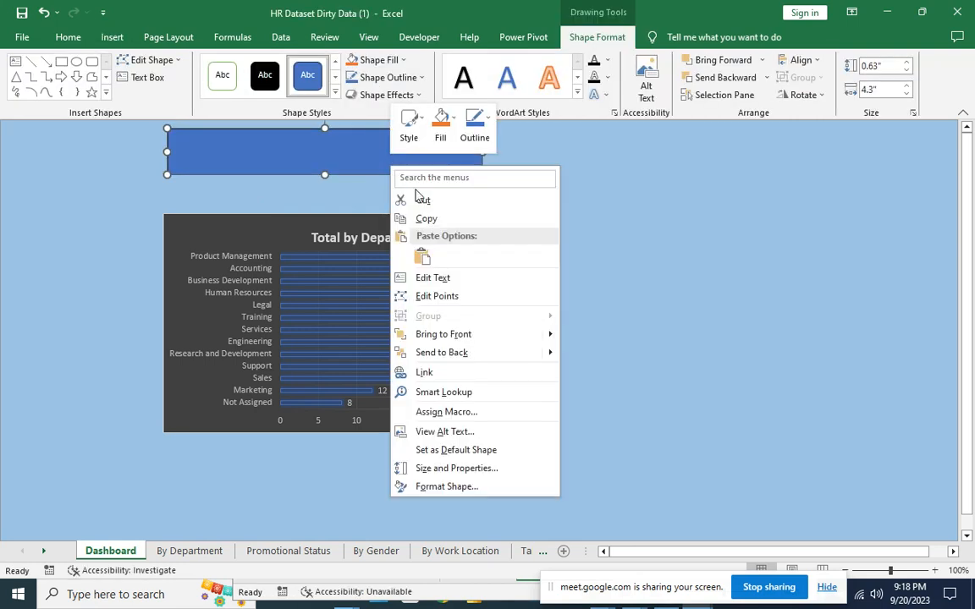
left_click(456, 280)
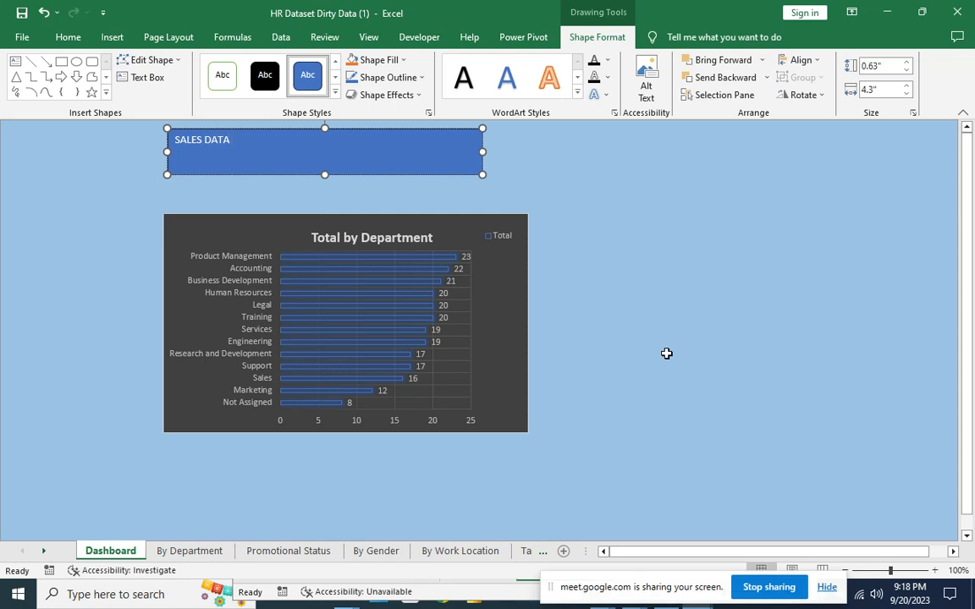
type("BASE FOR JOHN HOLKT")
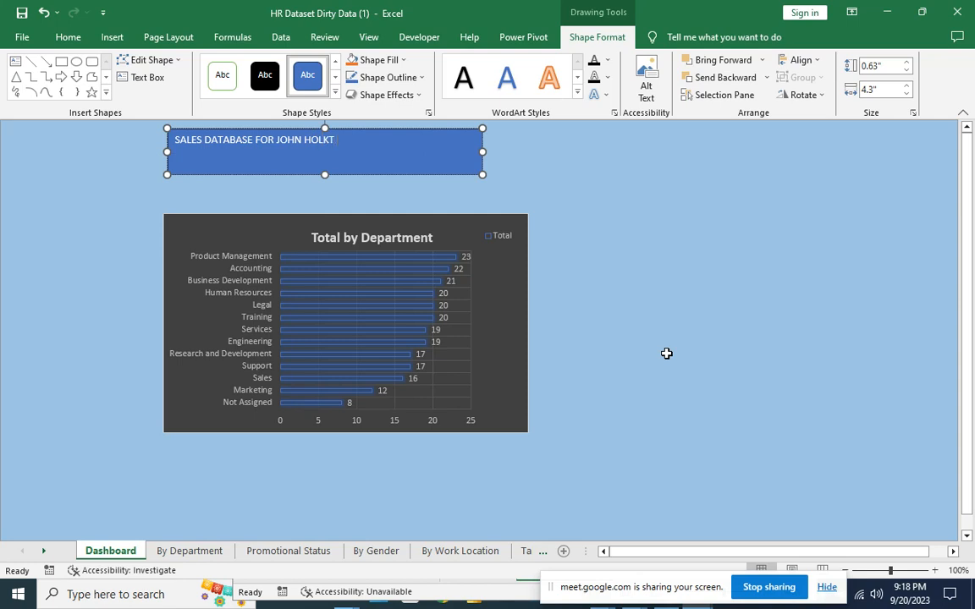
type("LIMITED 2023")
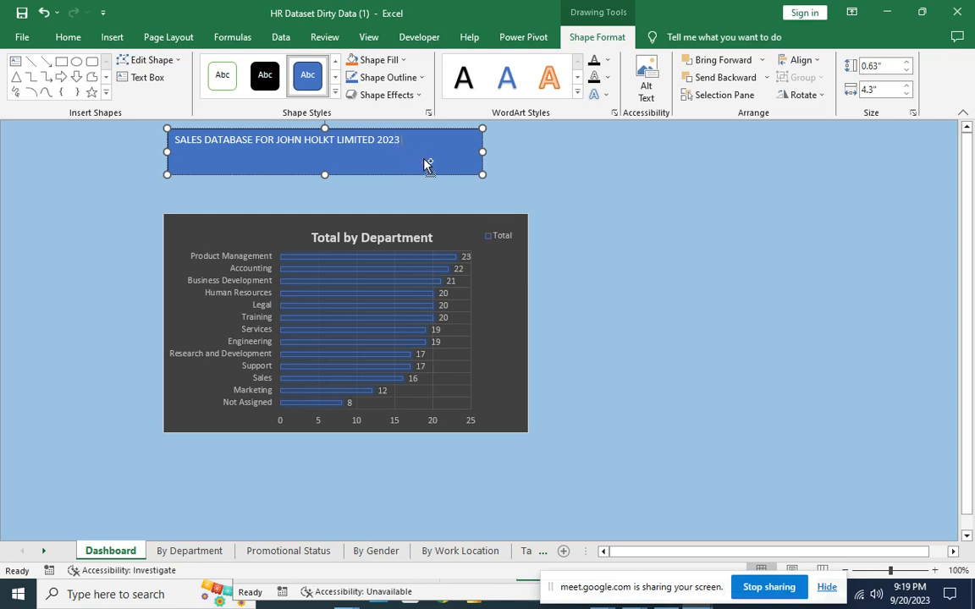
Set the title banner text to 18 pt.
left_click_drag(425, 163, 237, 116)
left_click(71, 40)
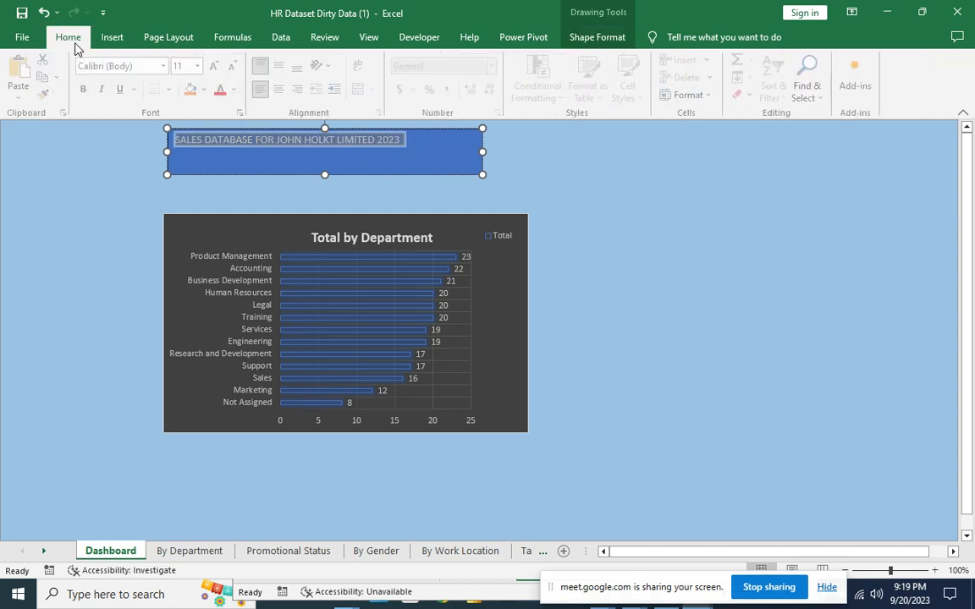
left_click(201, 66)
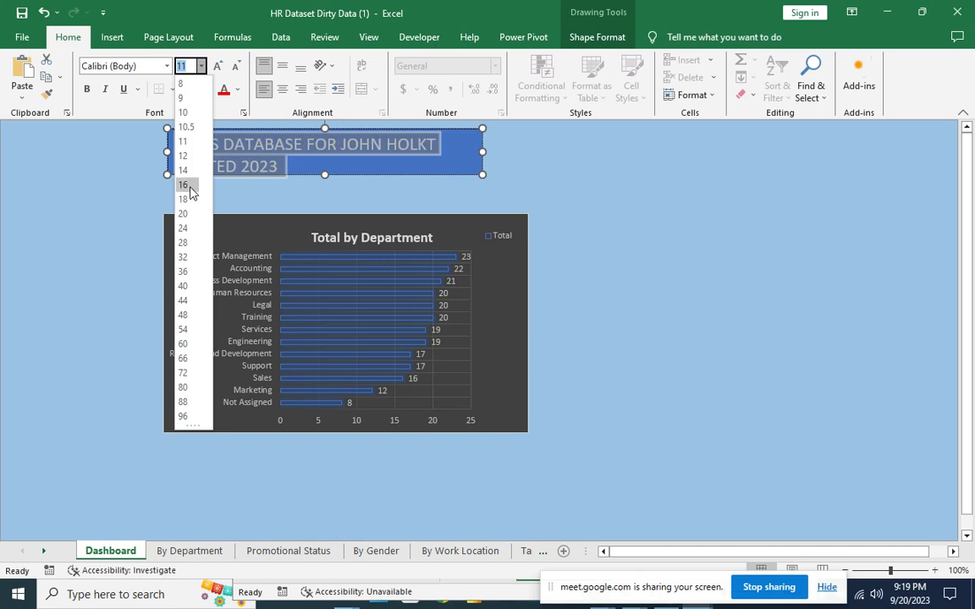
left_click(184, 198)
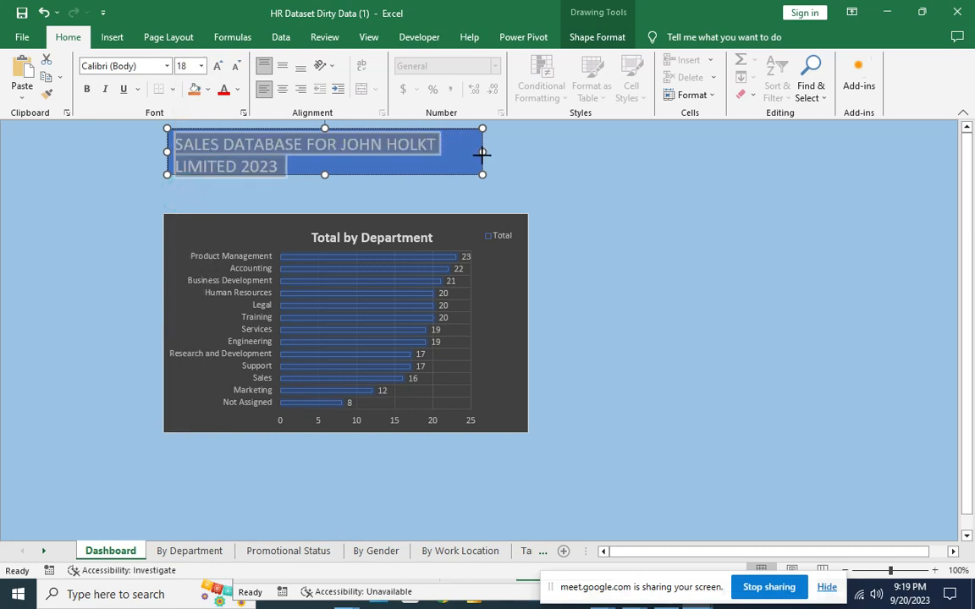
Make the banner wider and shorter so the title fits on one line, then move the department chart up beneath it.
left_click_drag(482, 150, 558, 159)
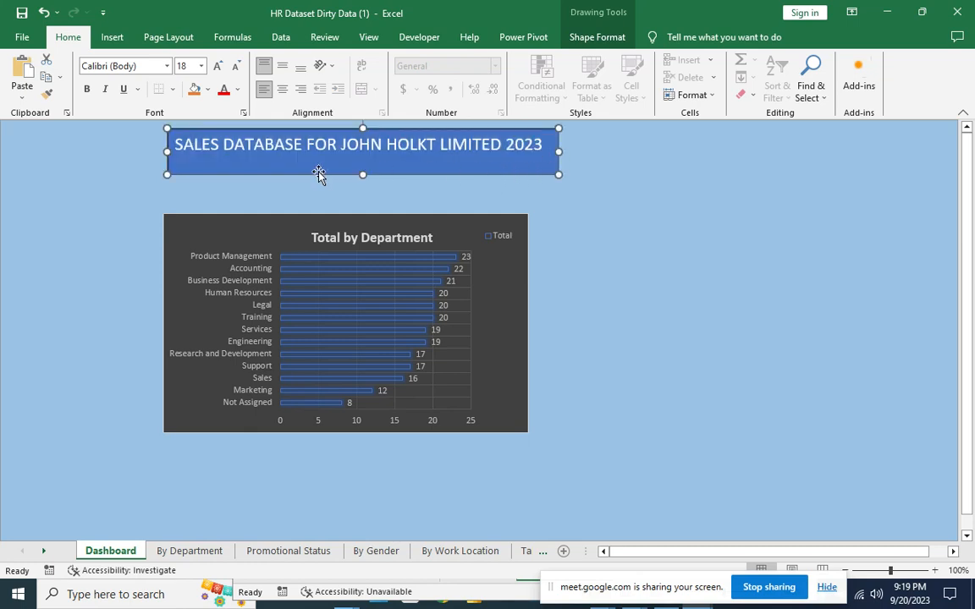
left_click_drag(356, 174, 366, 169)
left_click(366, 171)
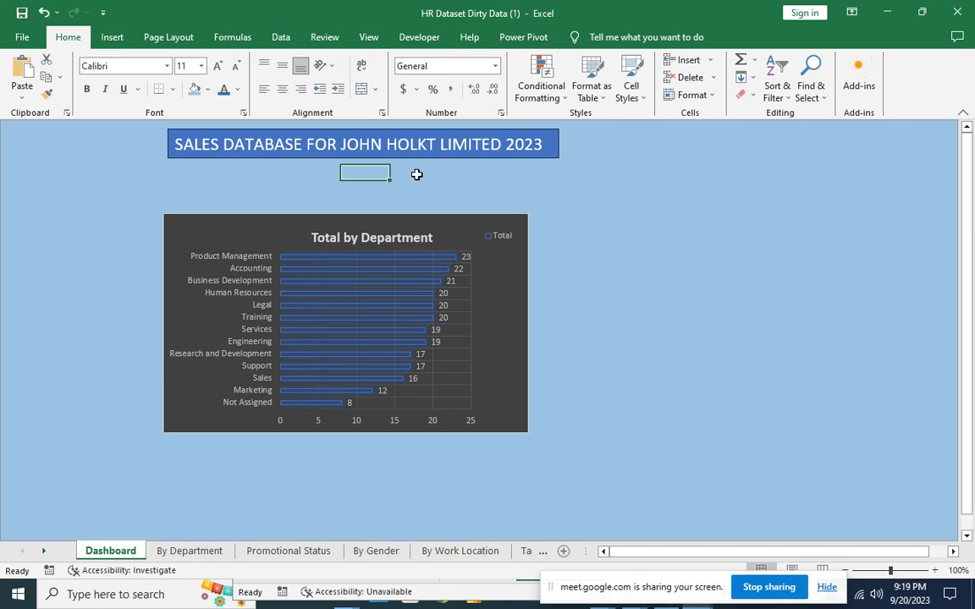
left_click_drag(322, 220, 322, 178)
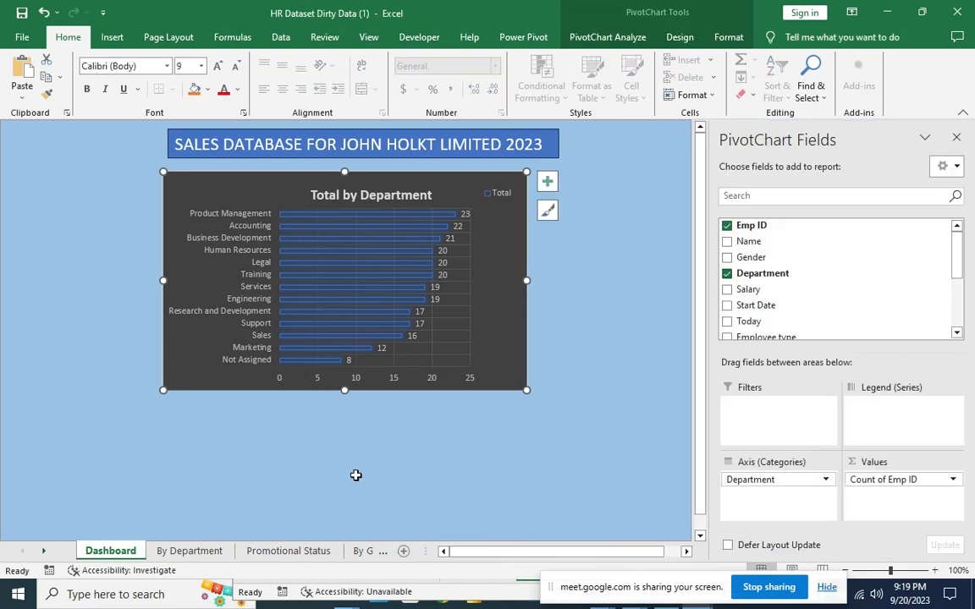
Copy the pie chart on the Promotional Status sheet.
left_click(190, 550)
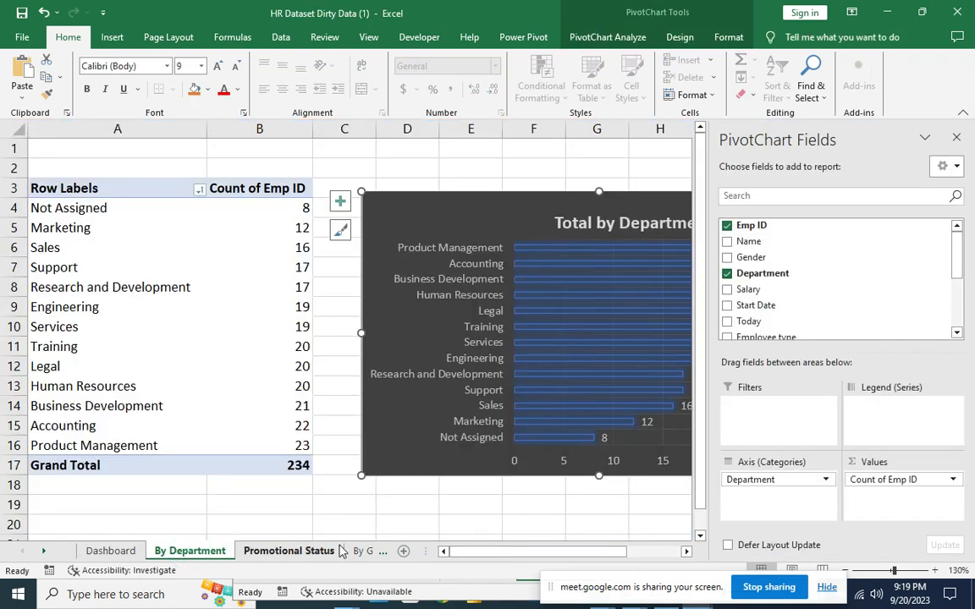
left_click(306, 552)
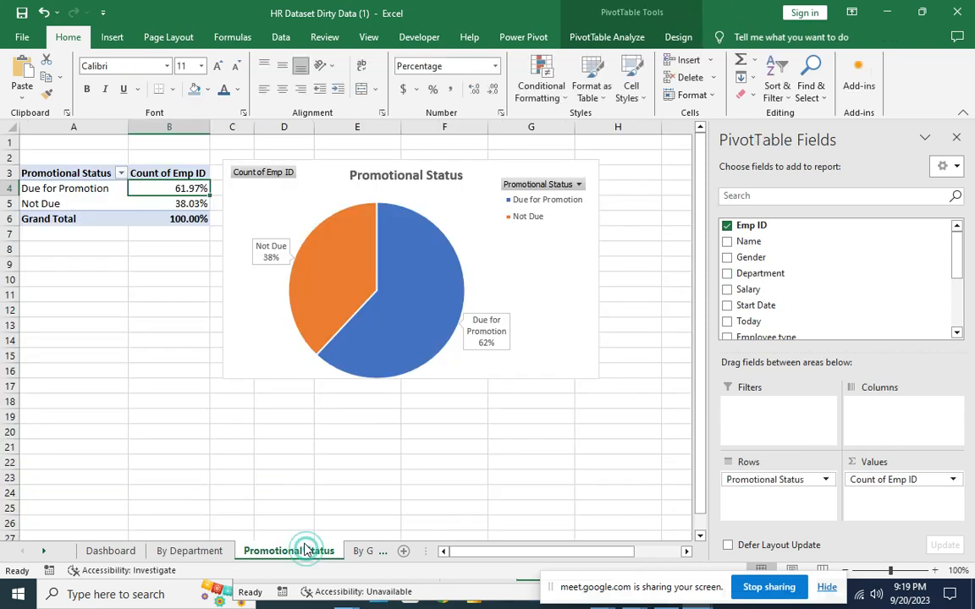
left_click(490, 222)
right_click(490, 245)
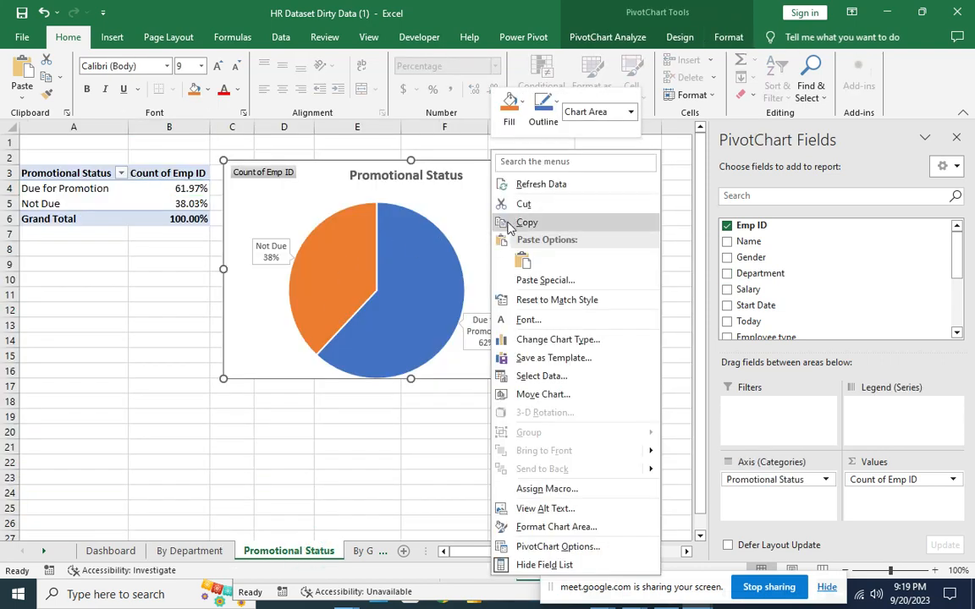
left_click(507, 222)
Paste the pie chart onto the Dashboard with source formatting and place it below the department chart.
left_click(112, 551)
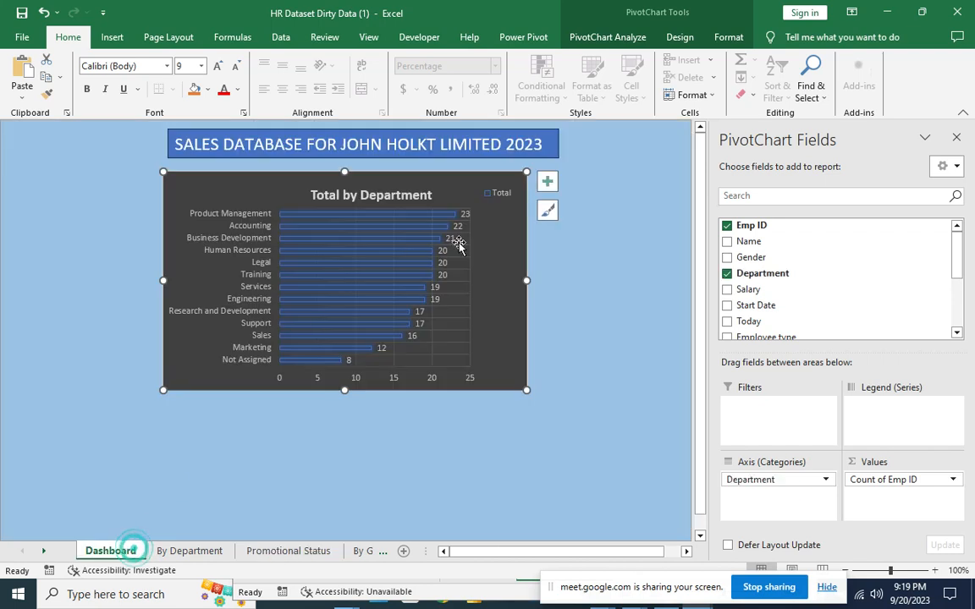
right_click(362, 447)
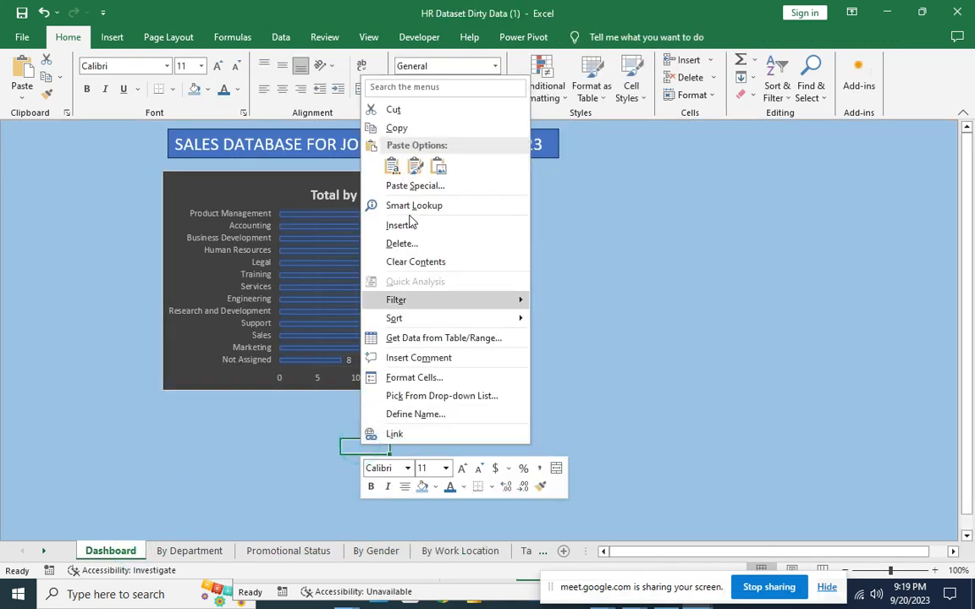
left_click(392, 166)
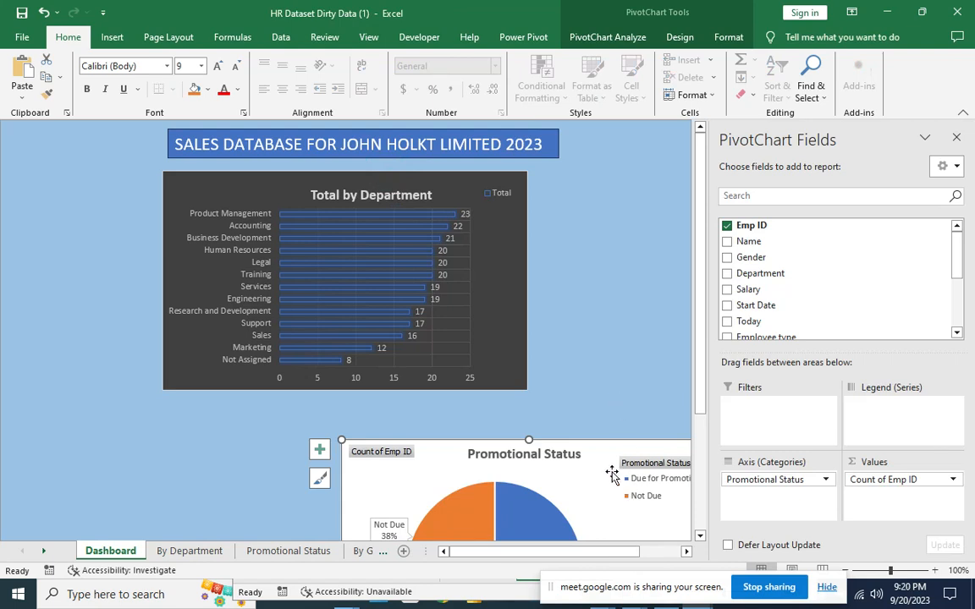
mouse_move(606, 454)
left_mouse_down()
mouse_move(412, 423)
mouse_move(441, 422)
mouse_move(424, 422)
left_mouse_up()
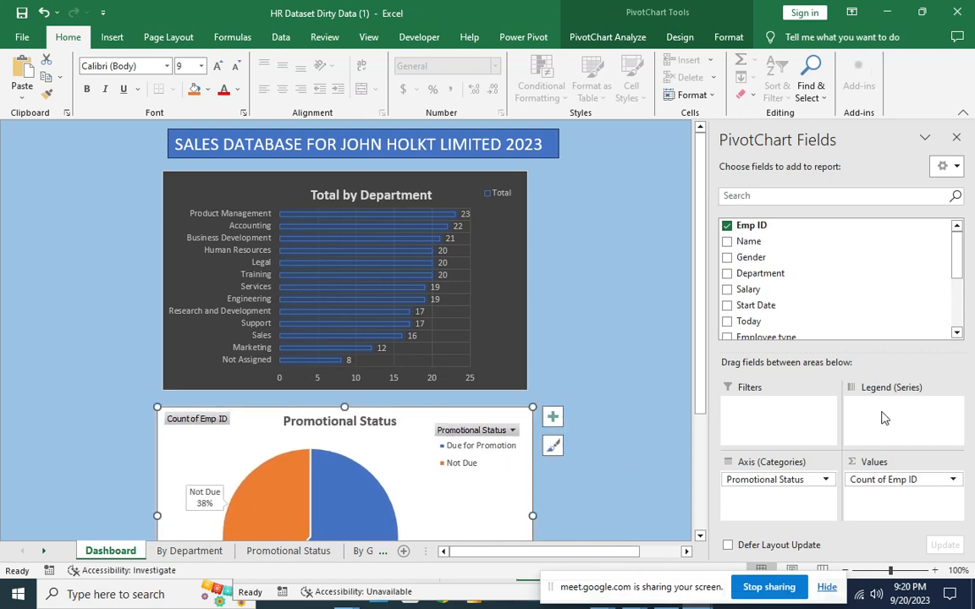
scroll(650, 407, "down", 4)
scroll(653, 411, "up", 3)
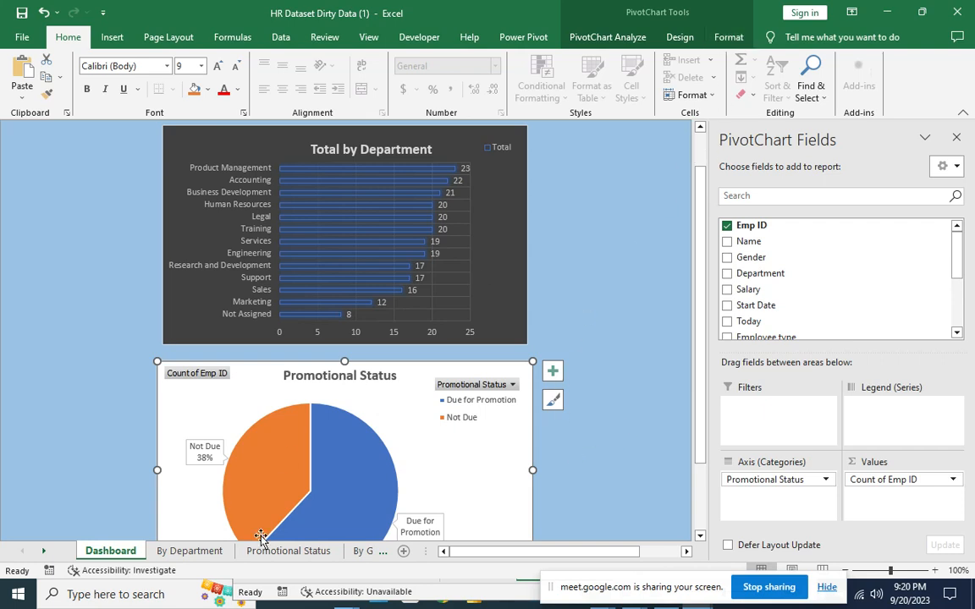
Set the Promotional Status pie chart's width to 4.5 inches.
left_click(729, 37)
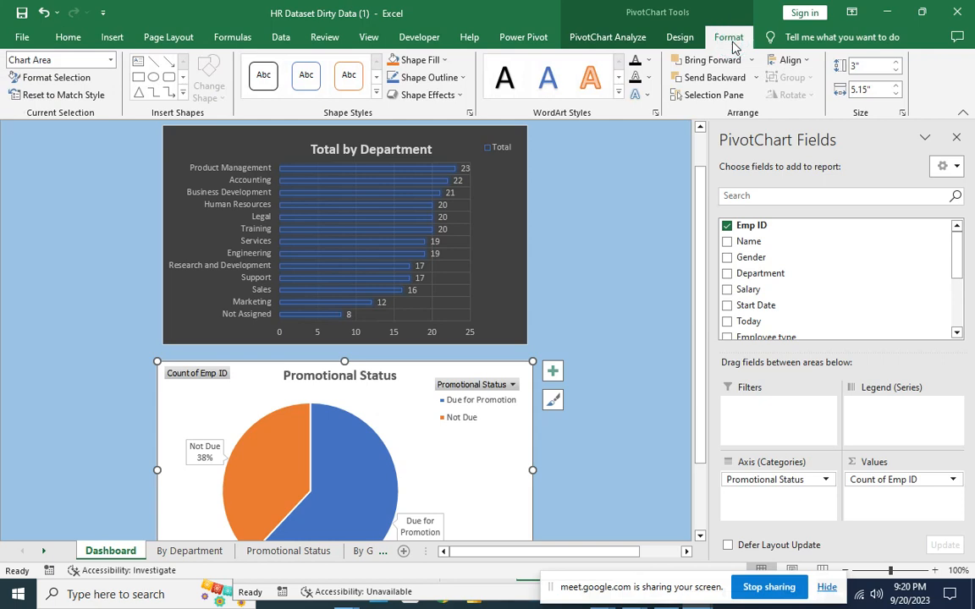
left_click(866, 91)
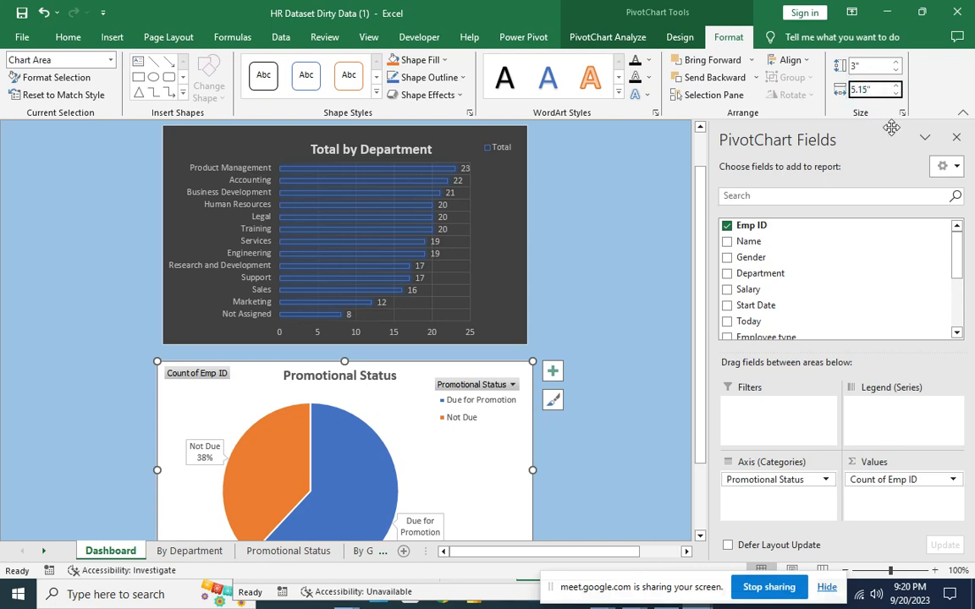
key("BackSpace")
type("4.5")
key("Return")
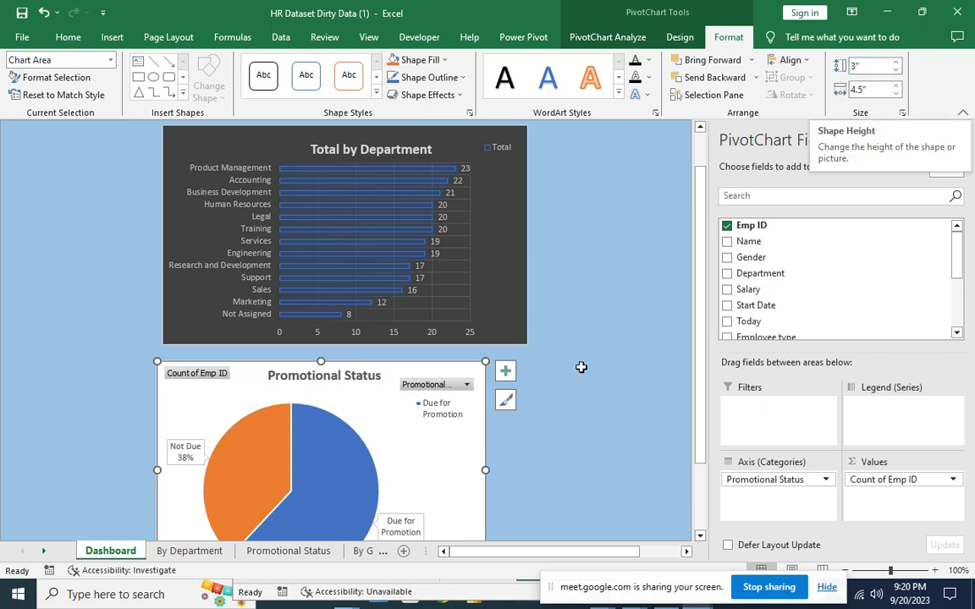
Set the Total by Department bar chart's width to 4.5 inches as well.
left_click(481, 251)
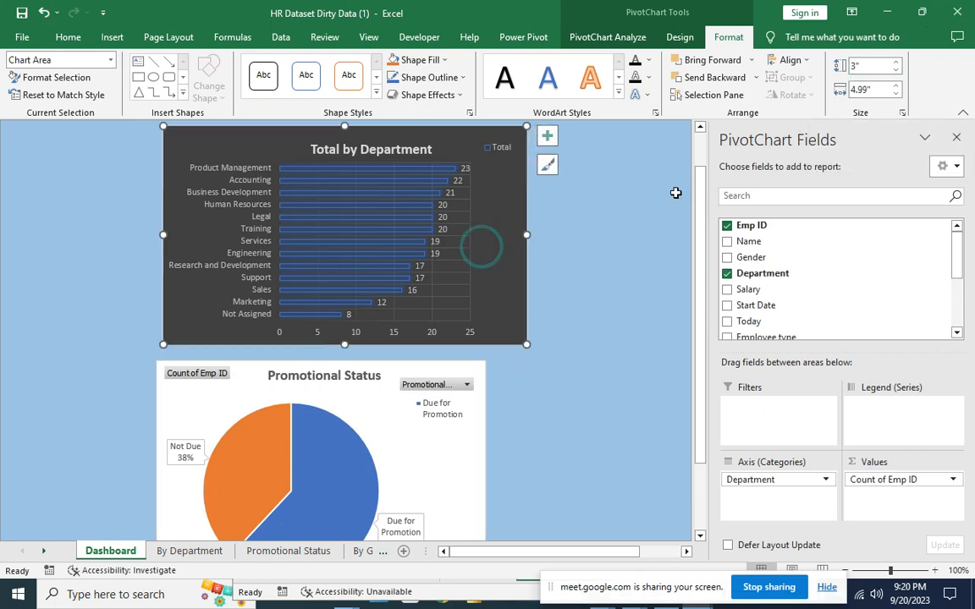
left_click(868, 91)
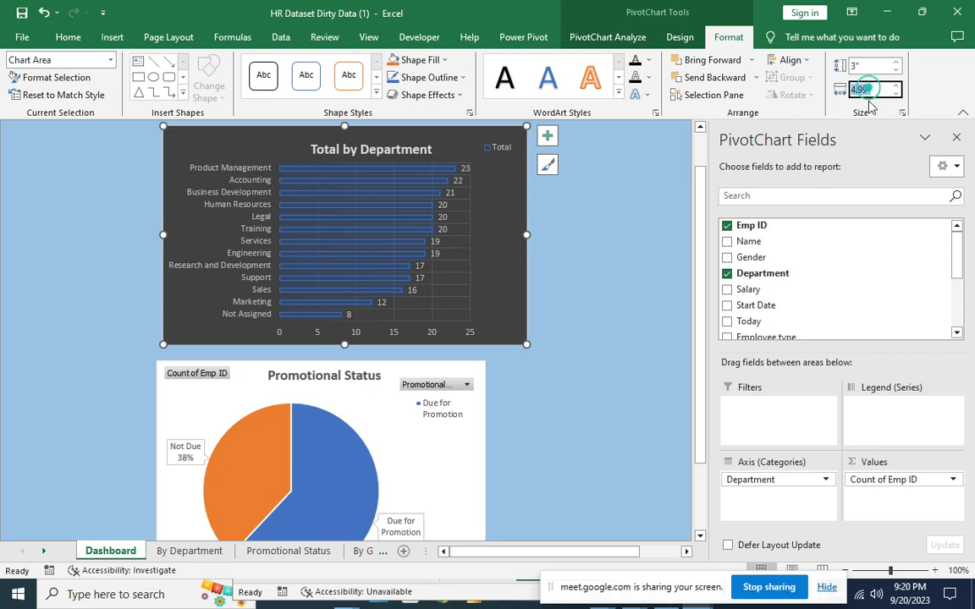
left_click(866, 89)
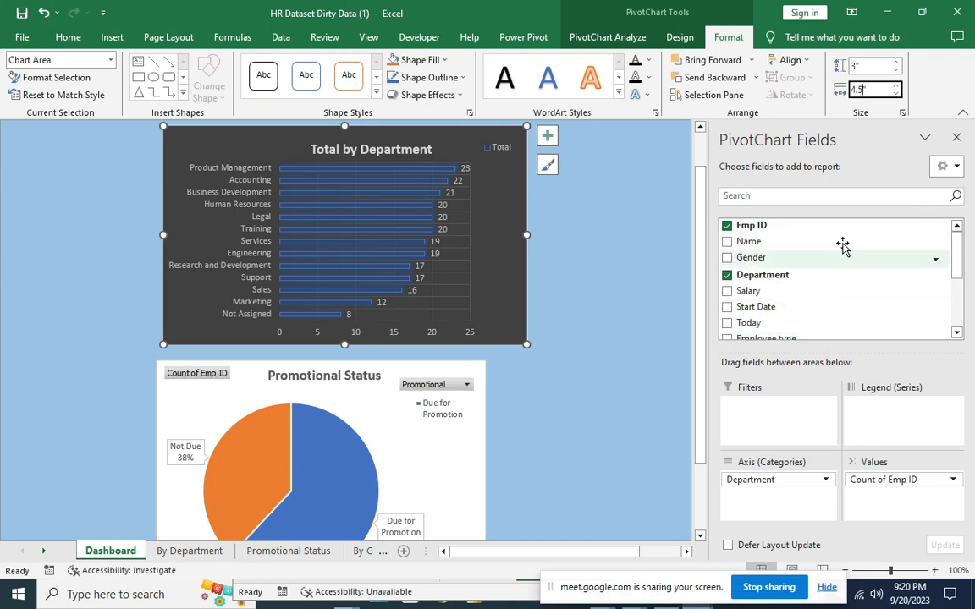
left_click(655, 328)
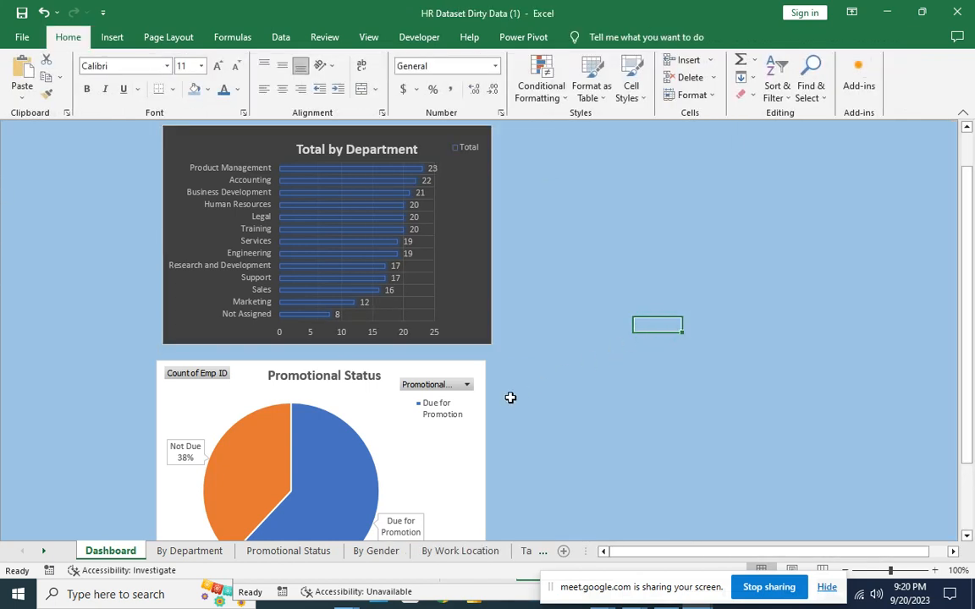
Copy the line chart from By Work Location and pick a Dashboard cell right of the bar chart.
scroll(426, 257, "down", 1)
scroll(426, 257, "down", 2)
scroll(422, 255, "up", 4)
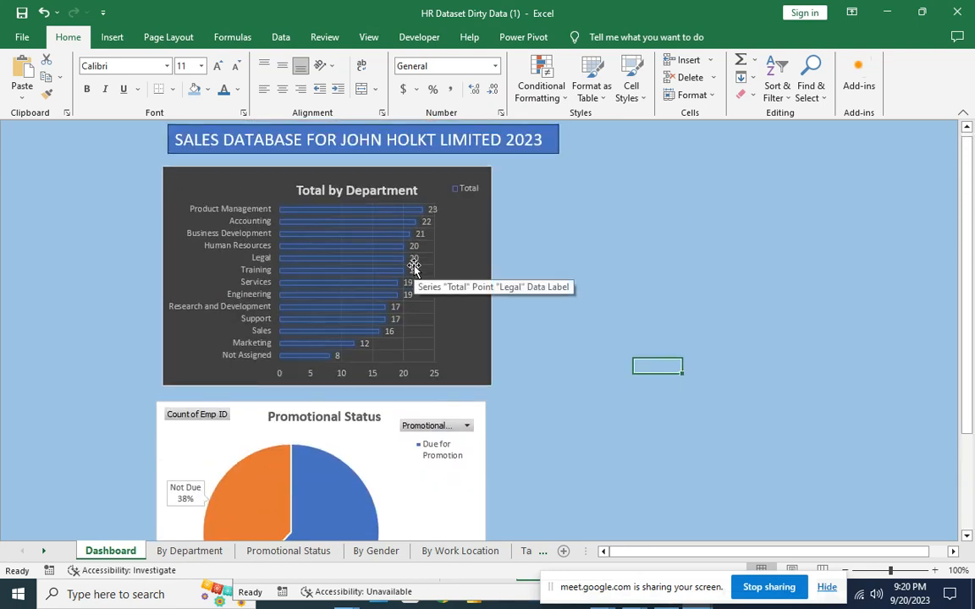
scroll(413, 269, "down", 1)
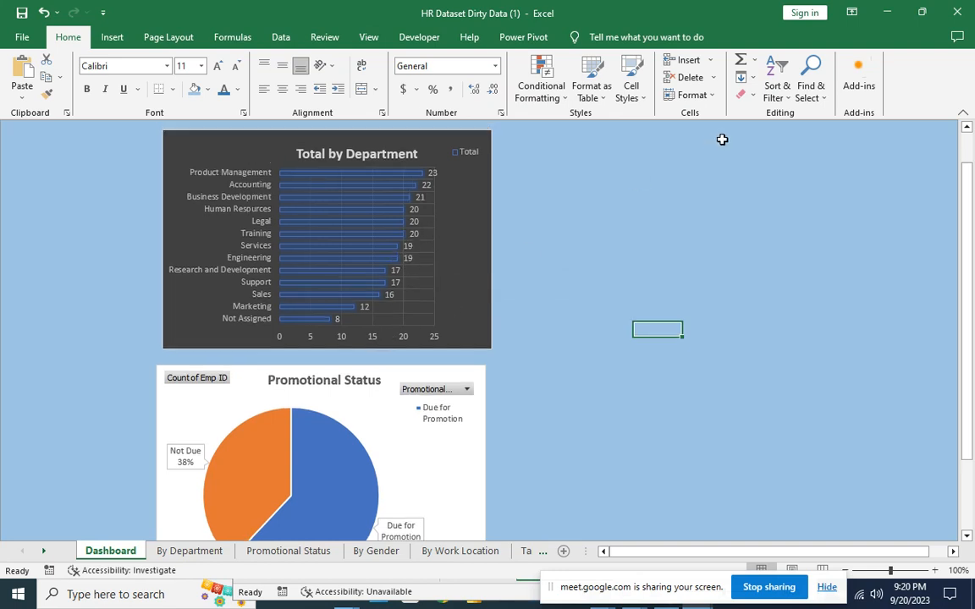
scroll(714, 252, "up", 1)
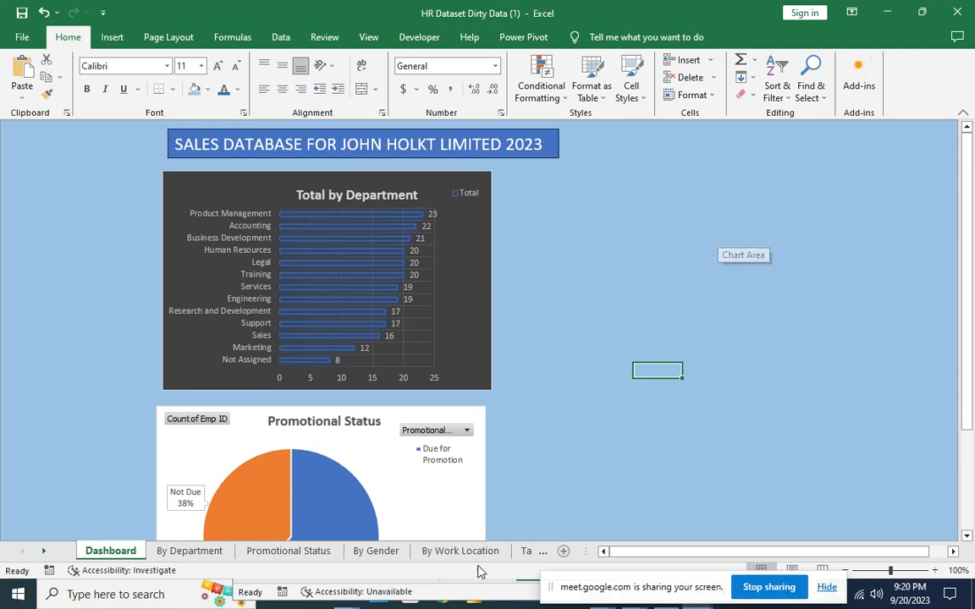
left_click(432, 552)
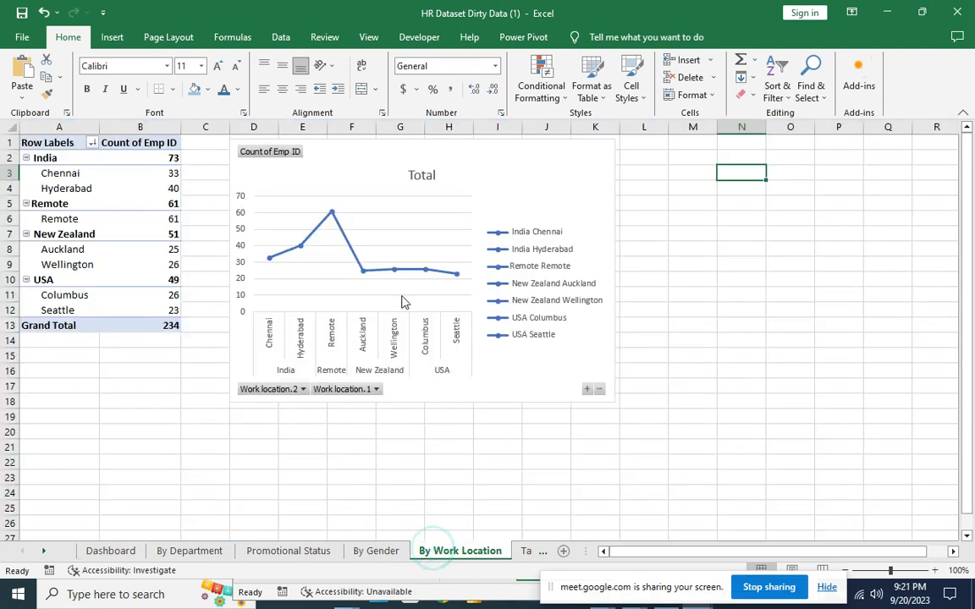
left_click(472, 173)
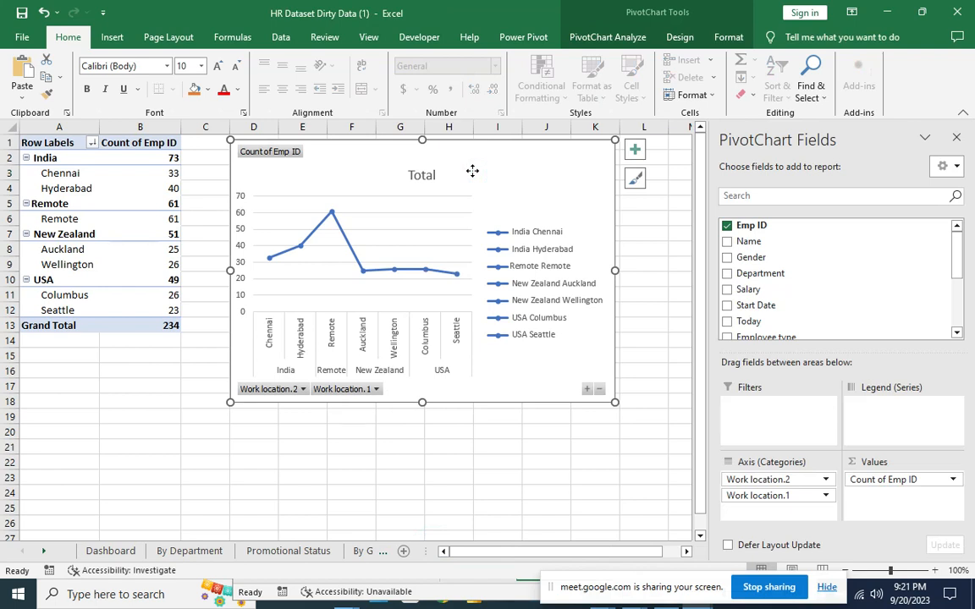
right_click(470, 171)
left_click(508, 224)
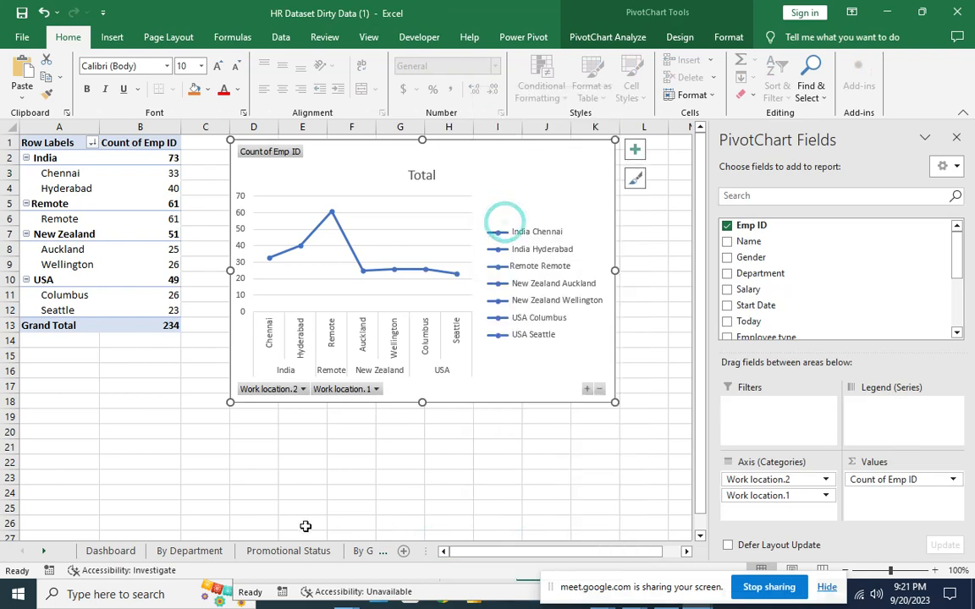
left_click(119, 551)
left_click(552, 232)
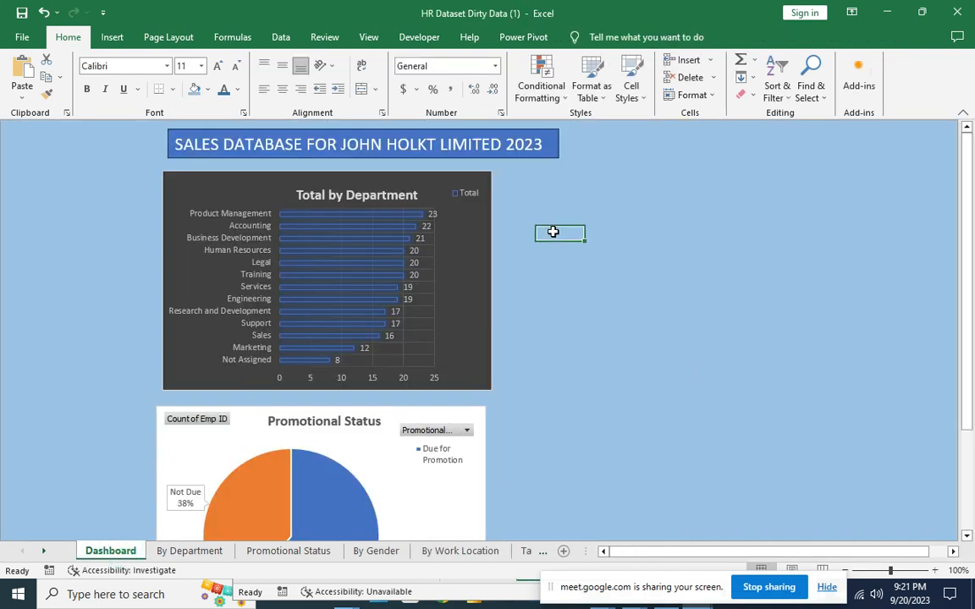
Paste the line chart onto the Dashboard and move it beside the department chart.
right_click(552, 232)
left_click(586, 296)
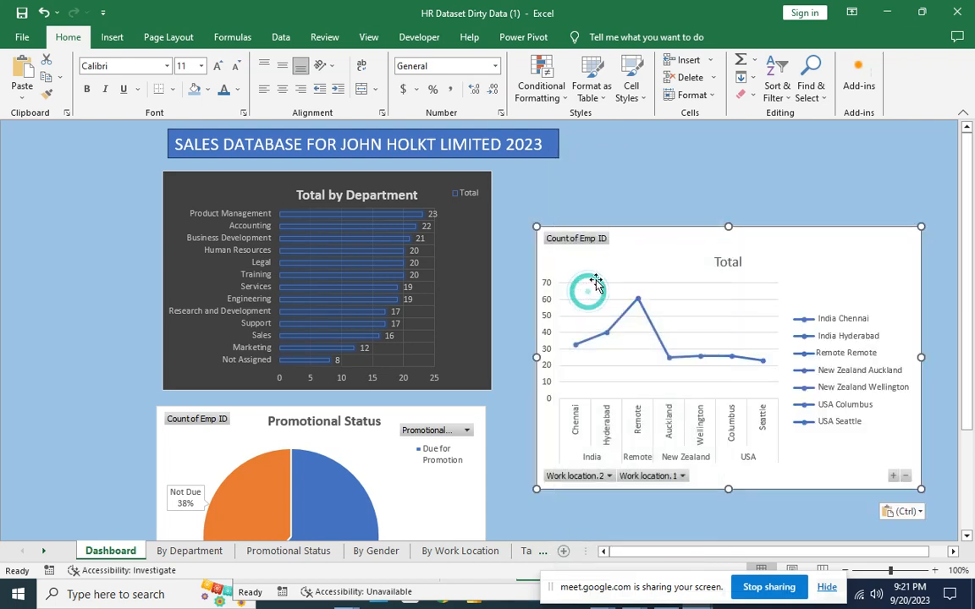
left_click_drag(634, 251, 606, 185)
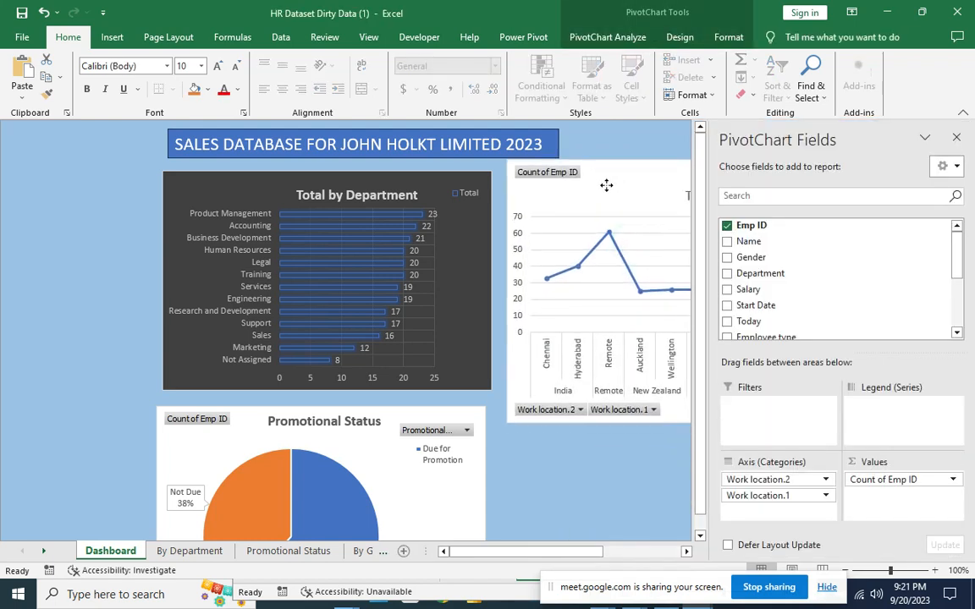
left_click(622, 477)
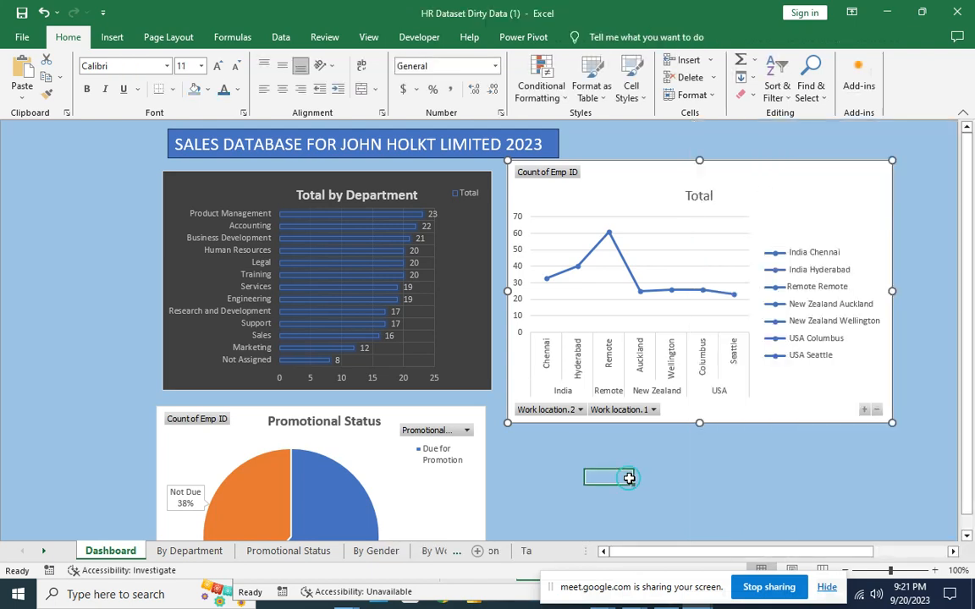
Resize the line chart to 3 inches high by 4.5 inches wide, close the PivotChart Fields pane, and align it.
left_click(644, 181)
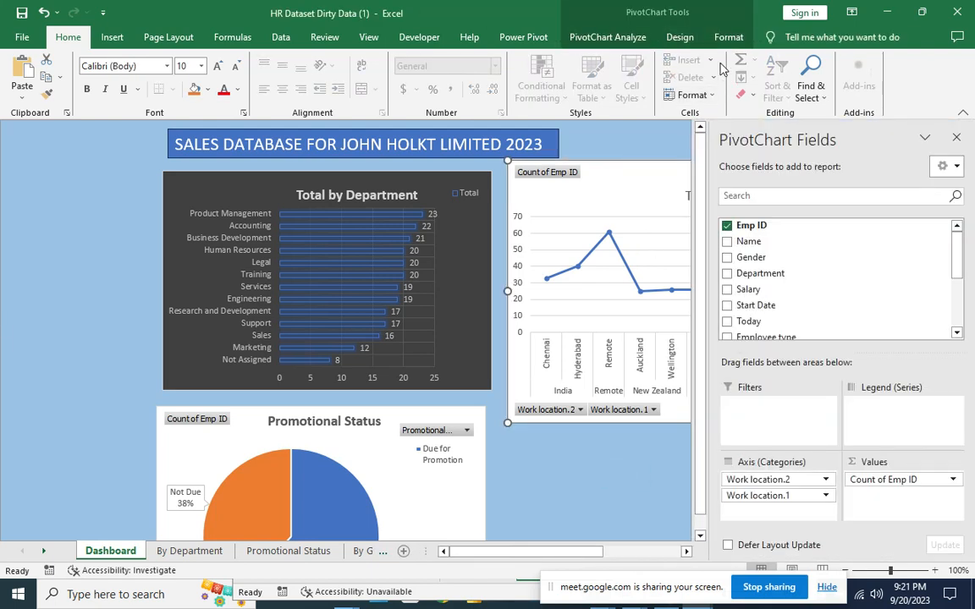
left_click(681, 36)
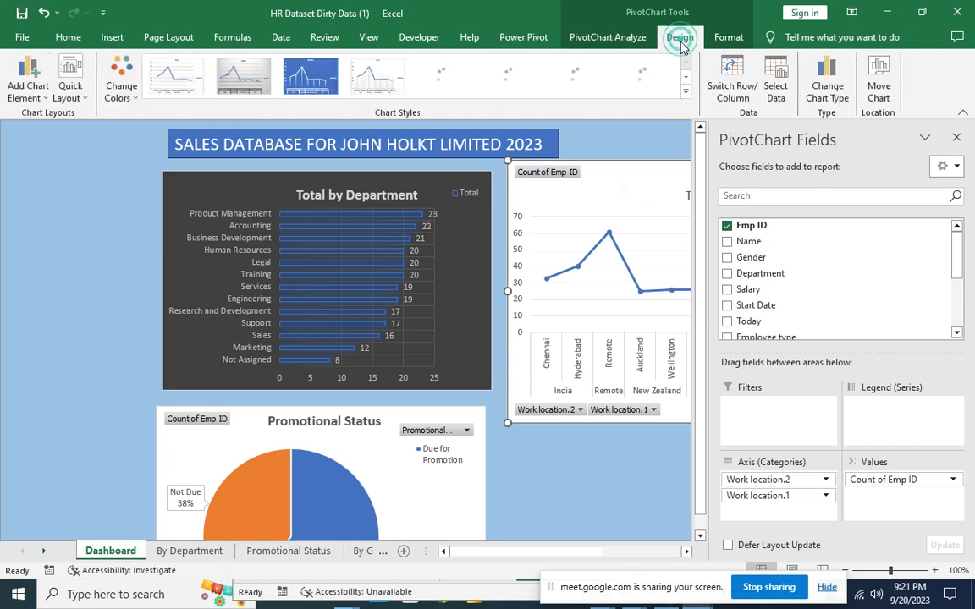
left_click(726, 39)
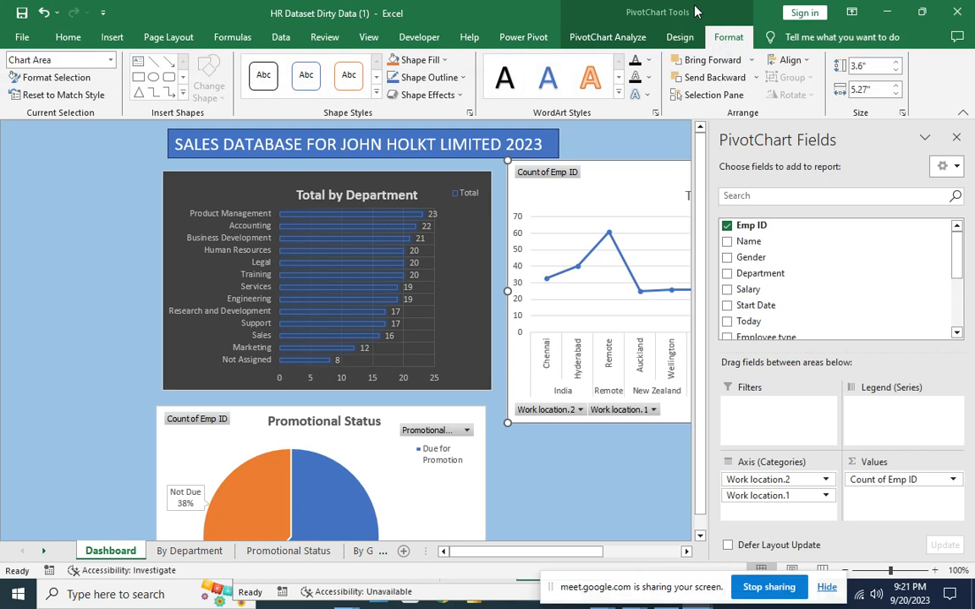
left_click(863, 65)
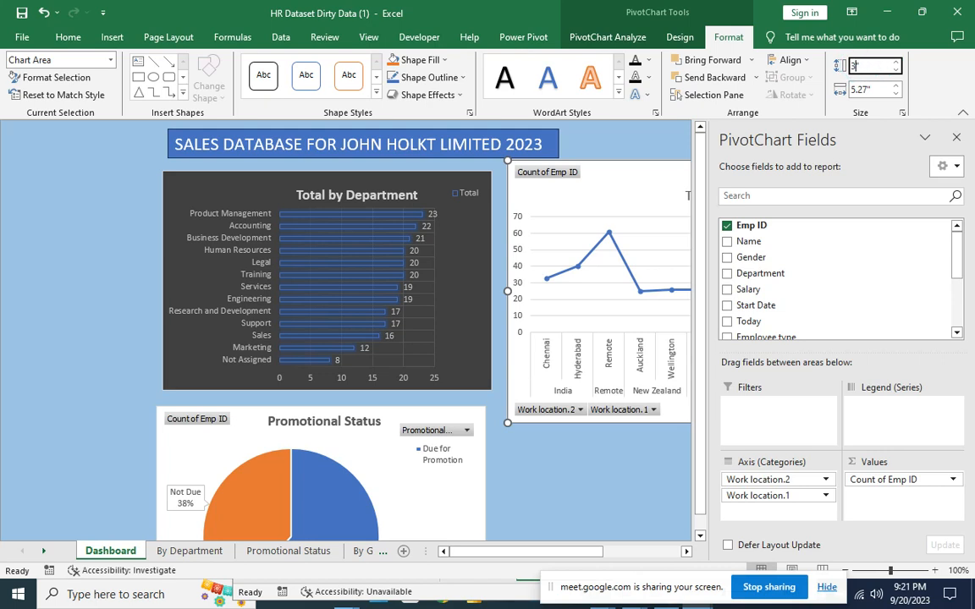
left_click(870, 95)
left_click(864, 88)
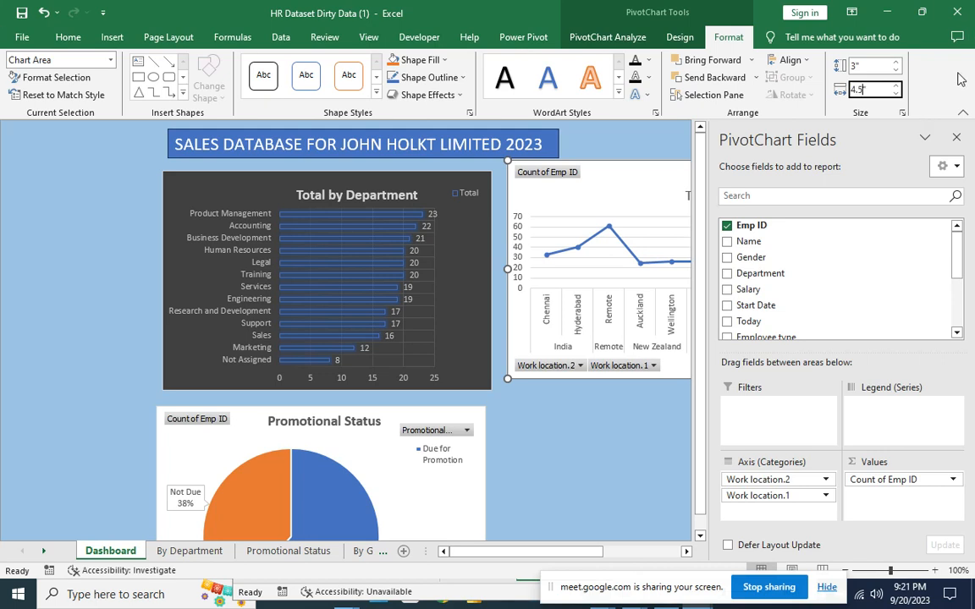
left_click(957, 137)
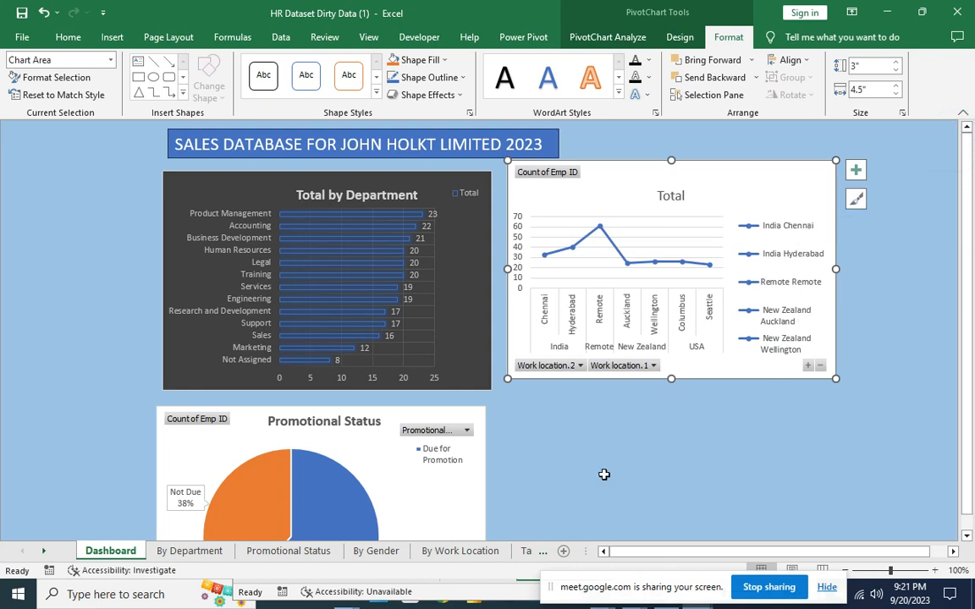
left_click_drag(702, 180, 700, 191)
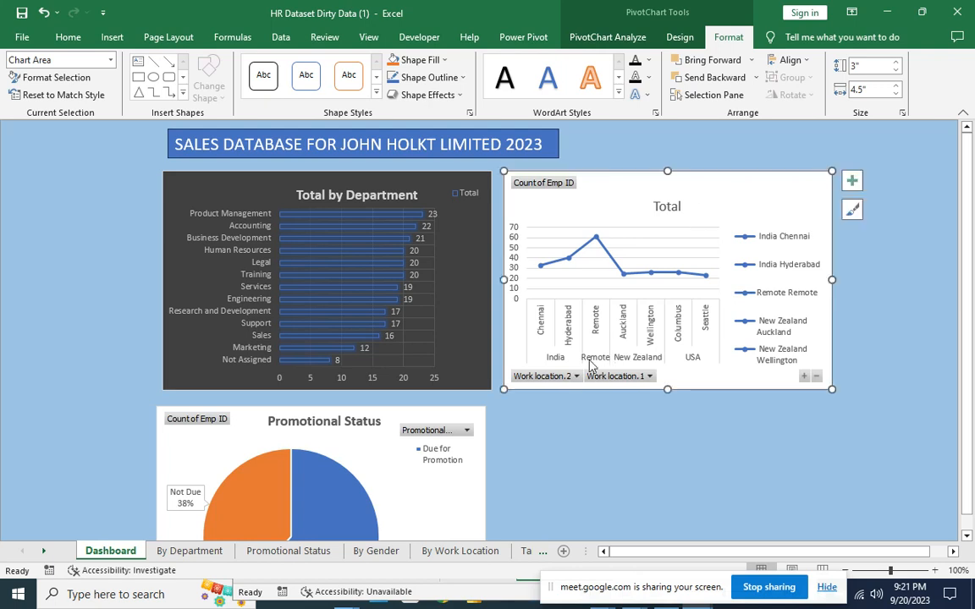
Nudge the Promotional Status pie chart into alignment with the other charts.
left_click(478, 460)
left_click(611, 475)
mouse_move(434, 506)
left_mouse_down()
mouse_move(457, 505)
mouse_move(440, 497)
left_mouse_up()
left_click(571, 491)
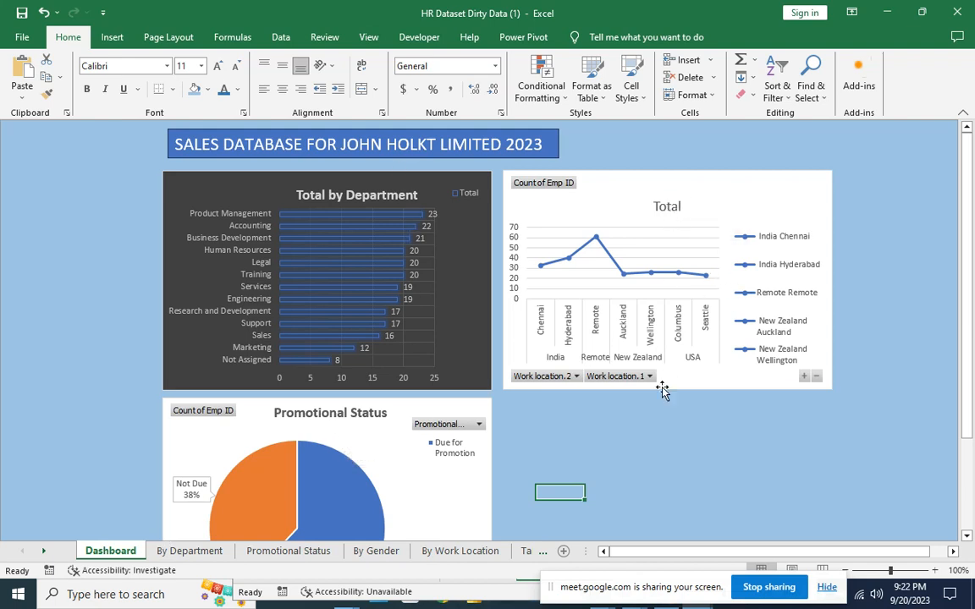
Hide all field buttons on the work-location line chart.
right_click(556, 191)
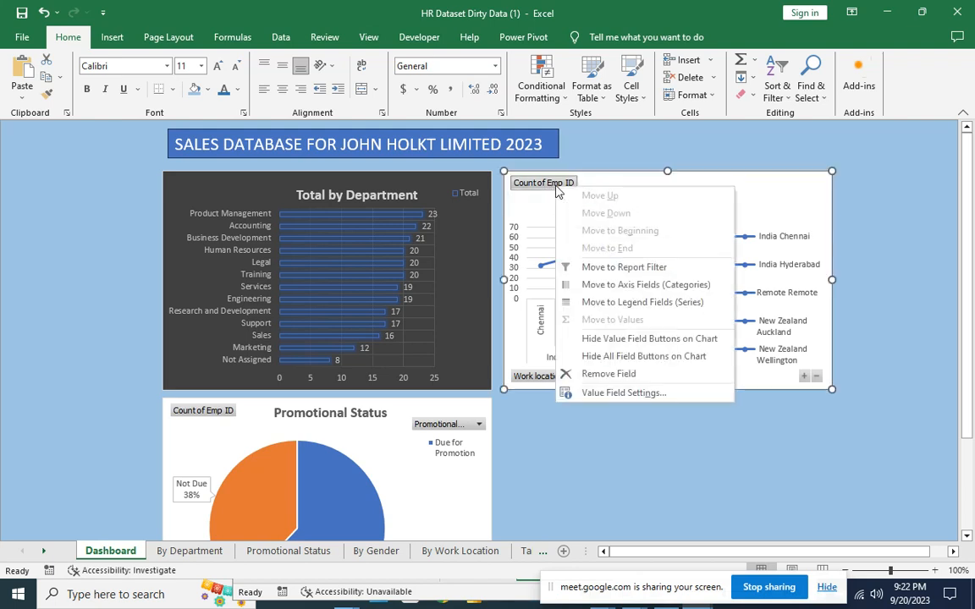
left_click(630, 357)
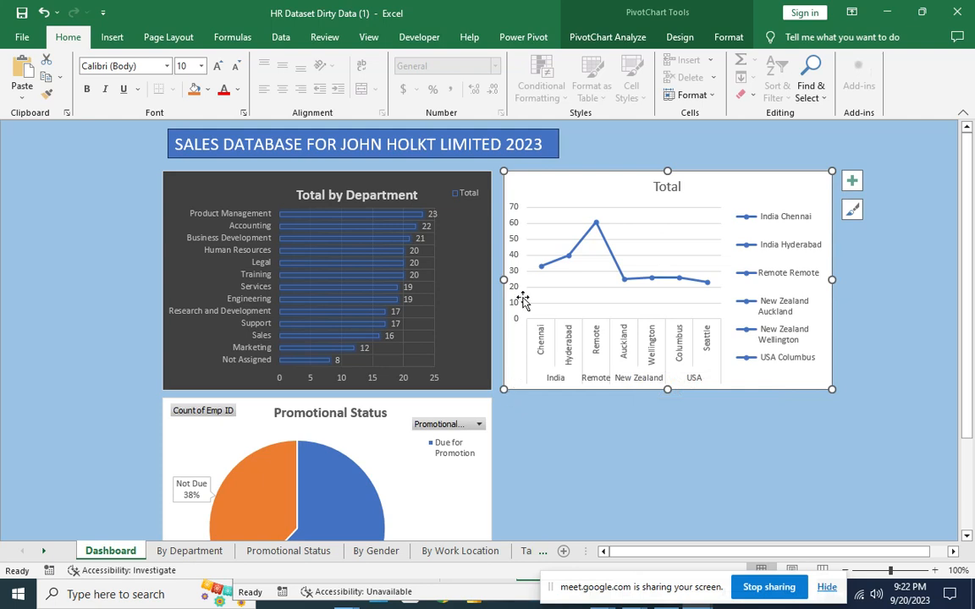
left_click(690, 209)
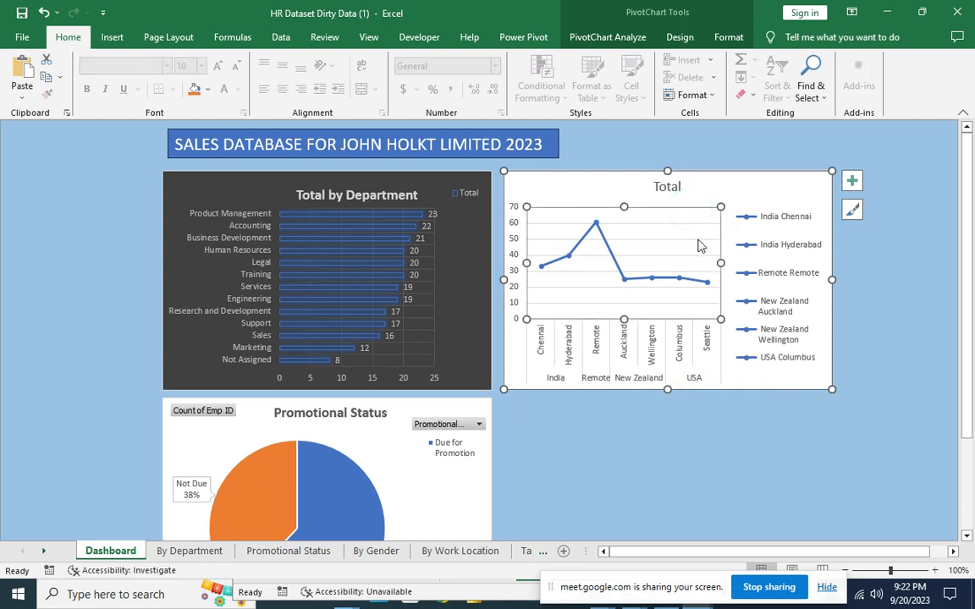
left_click(698, 243)
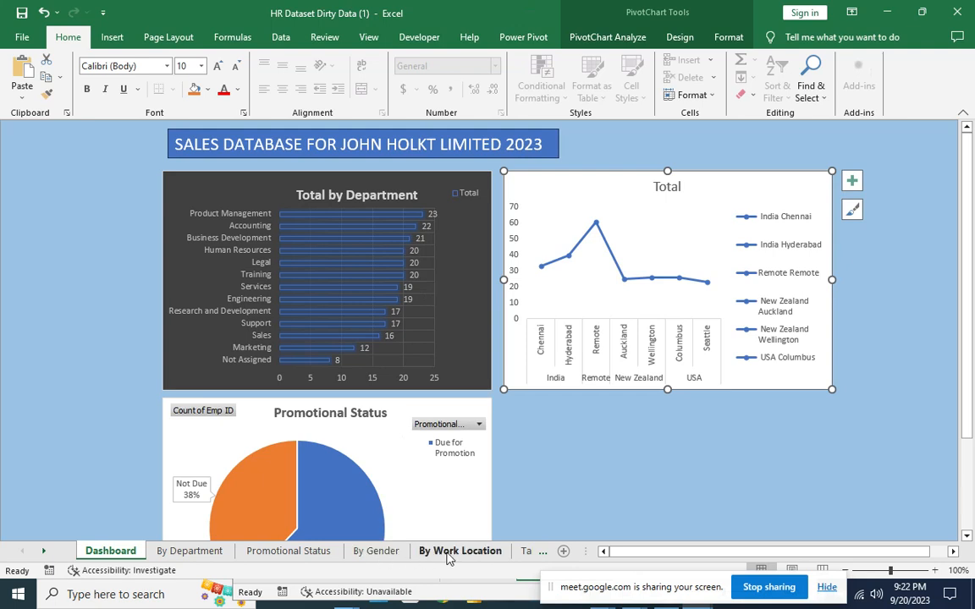
Copy the Total by Gender pie chart from By Gender and paste it onto the Dashboard.
left_click(389, 552)
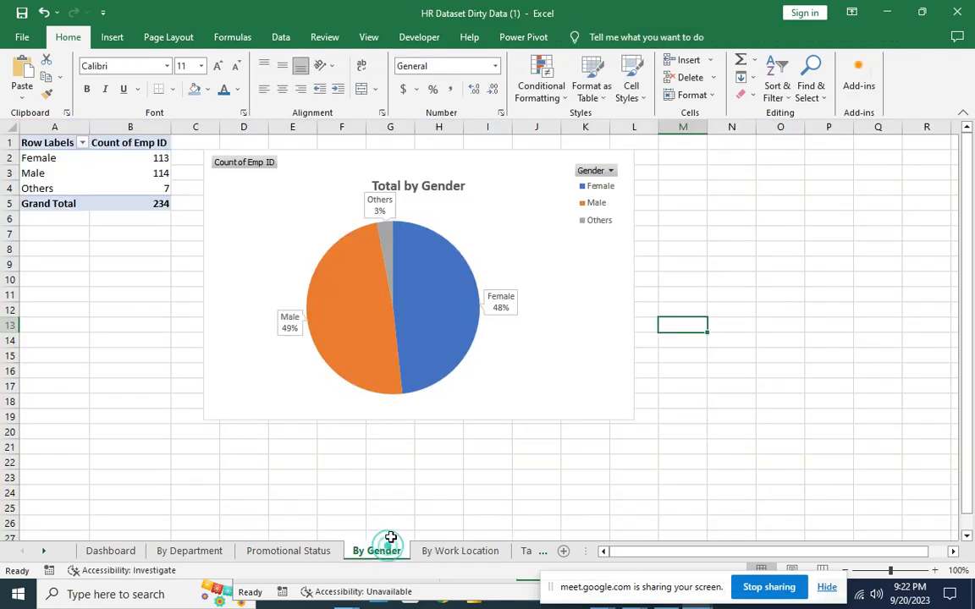
left_click(488, 188)
right_click(494, 210)
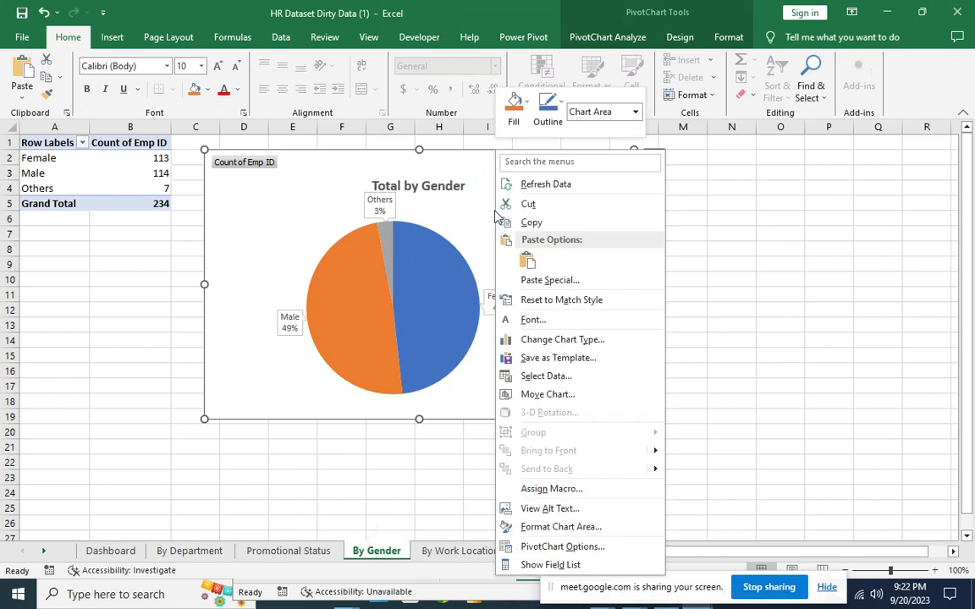
left_click(520, 222)
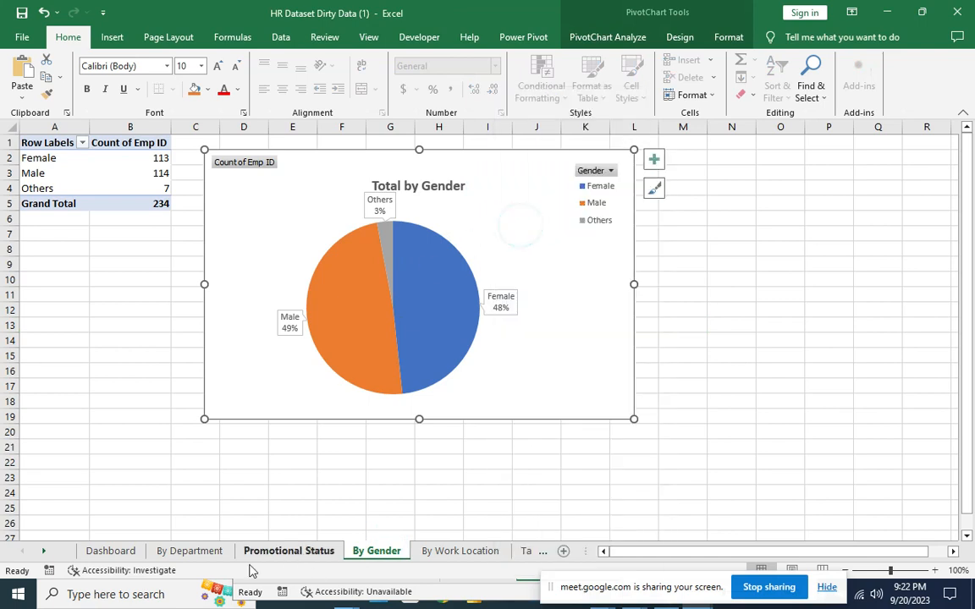
left_click(110, 550)
left_click(572, 432)
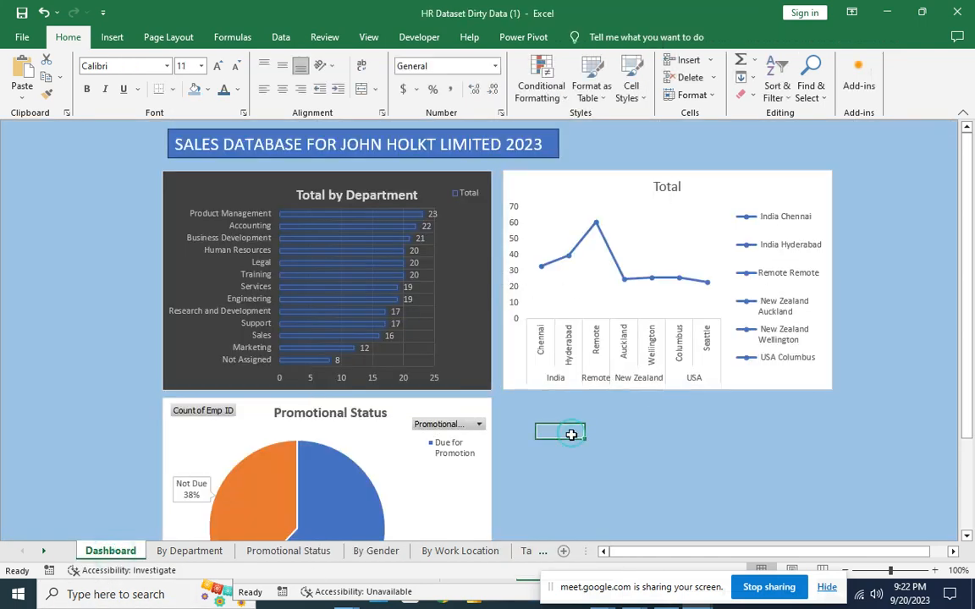
right_click(572, 431)
left_click(604, 157)
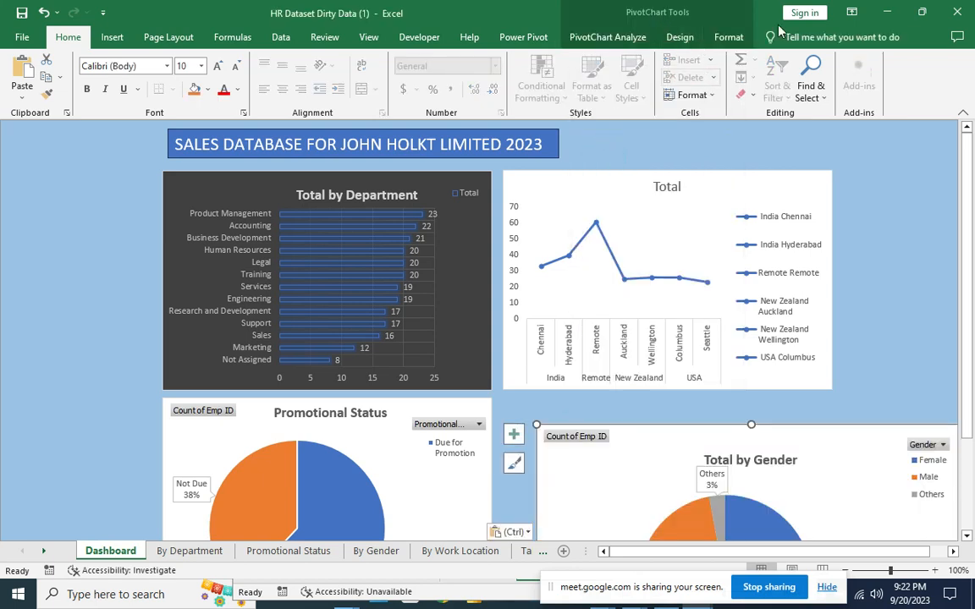
Size the gender chart to 3 inches high by 4.6 inches wide and place it beside the Promotional Status chart.
left_click(720, 39)
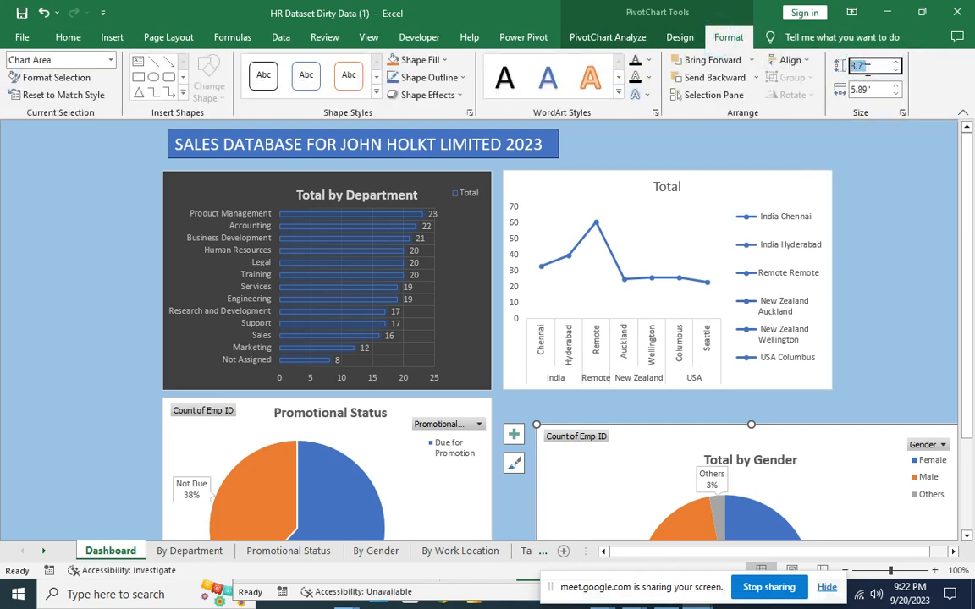
type("3")
left_click(868, 88)
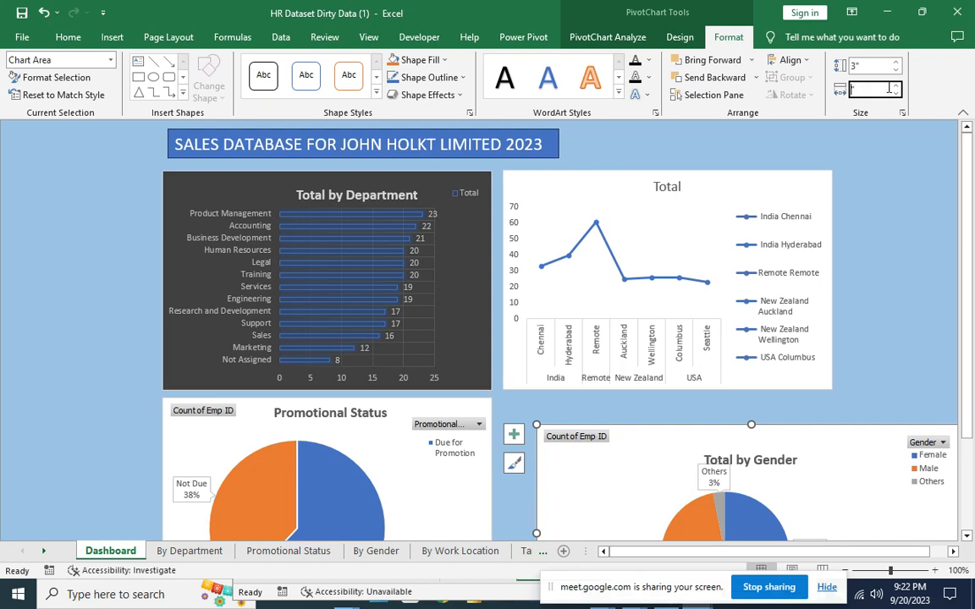
type("4.6")
left_click(902, 144)
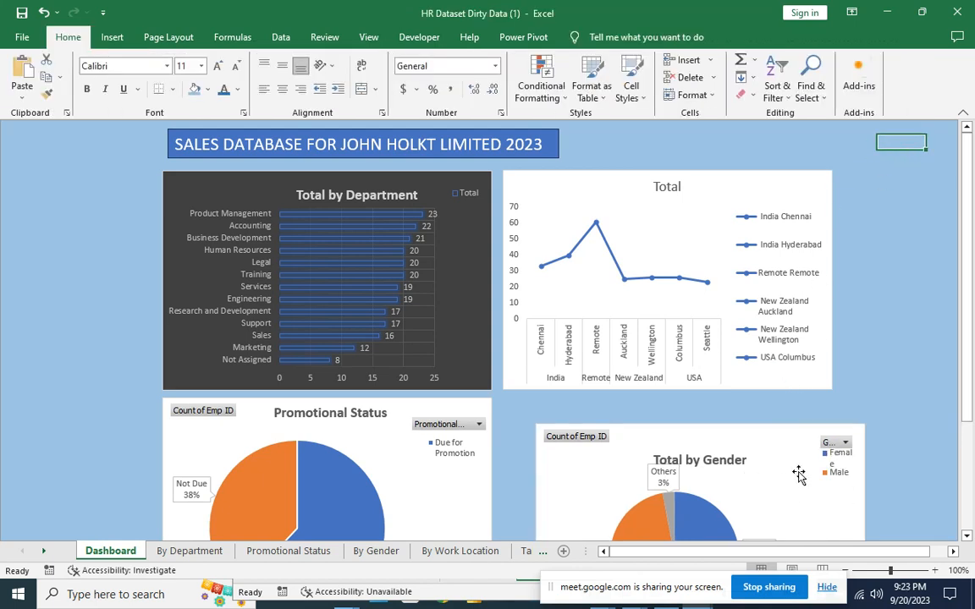
left_click_drag(798, 473, 762, 447)
left_click(845, 324)
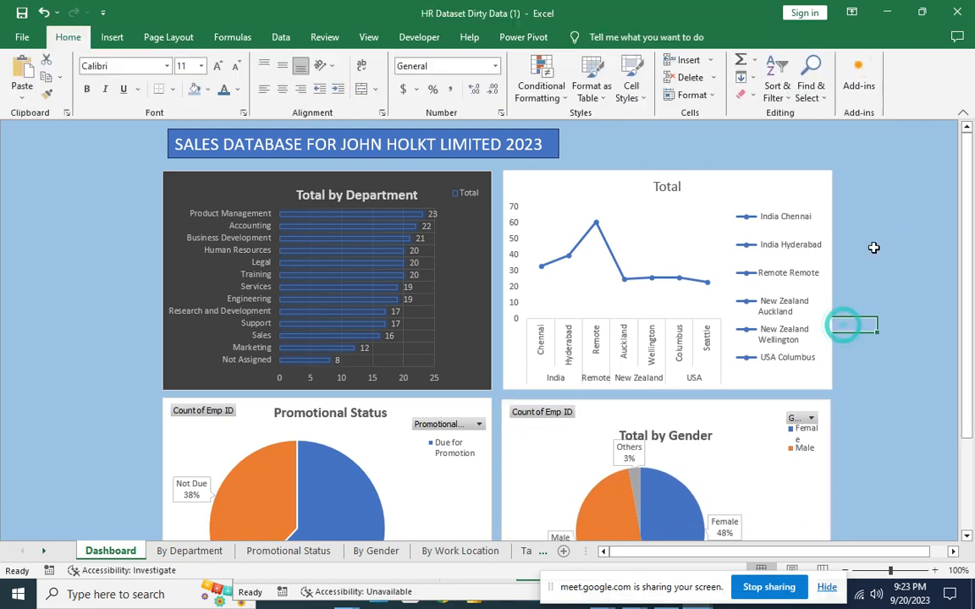
scroll(872, 244, "down", 3)
scroll(872, 244, "down", 2)
scroll(872, 245, "up", 3)
scroll(871, 245, "down", 1)
scroll(871, 245, "up", 3)
scroll(872, 245, "down", 3)
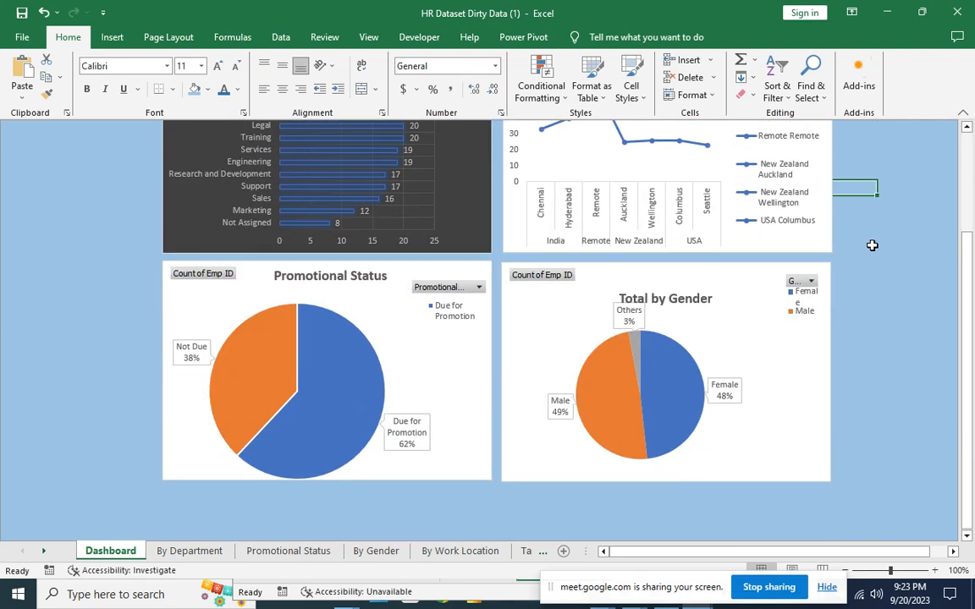
scroll(872, 244, "up", 3)
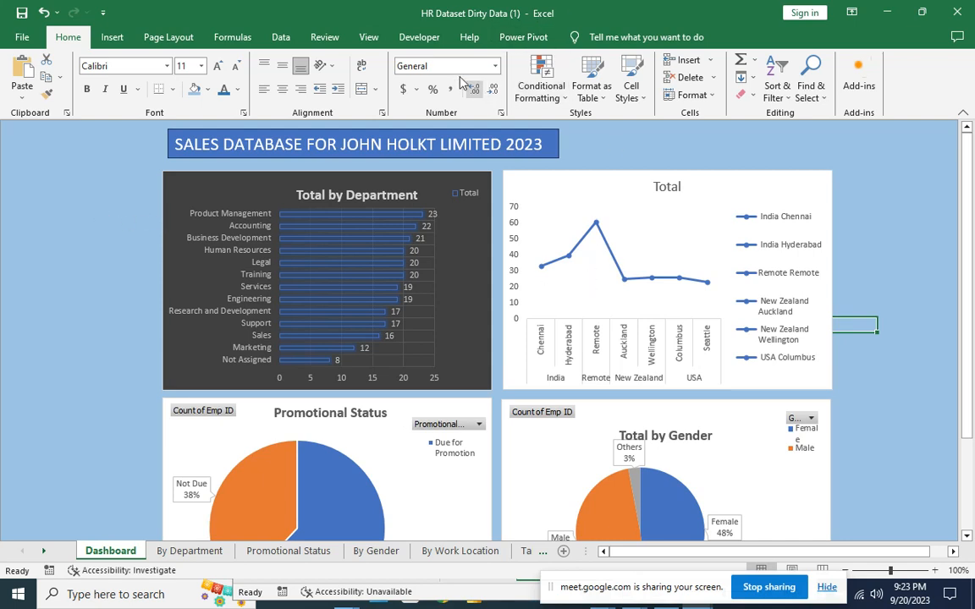
Cancel the Existing Connections dialog, select the Total by Department chart, and insert a slicer for it.
left_click(111, 38)
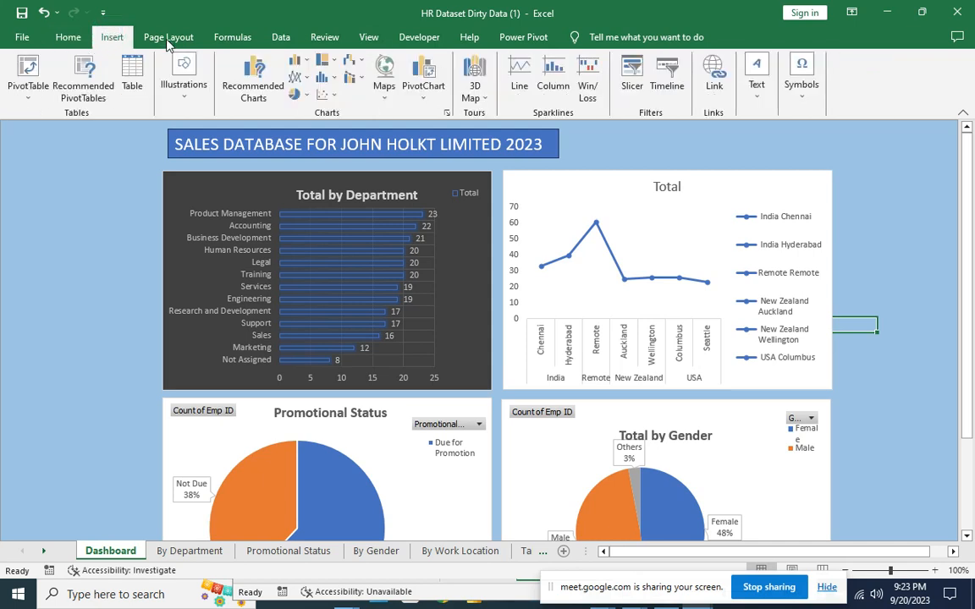
left_click(640, 76)
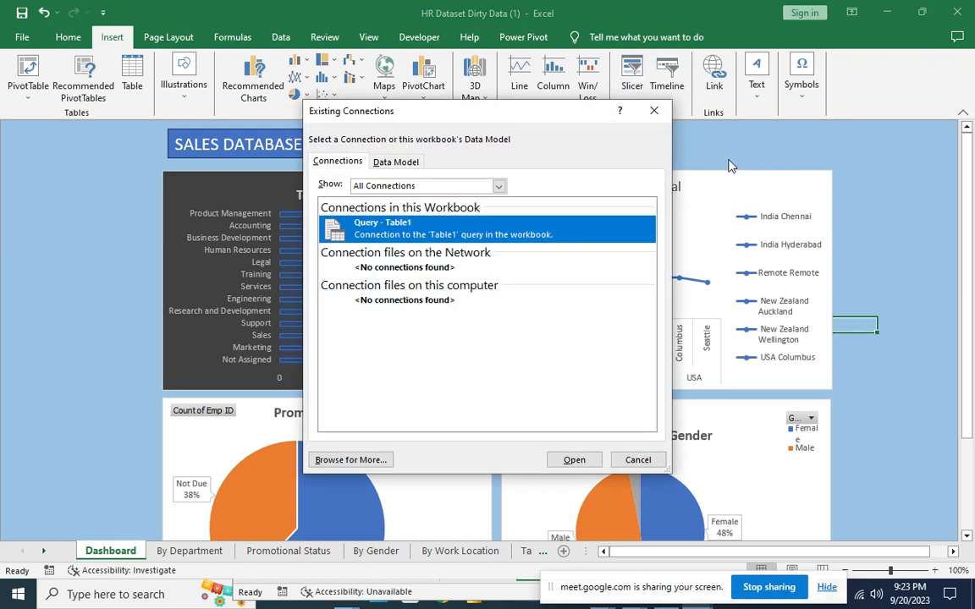
left_click(653, 110)
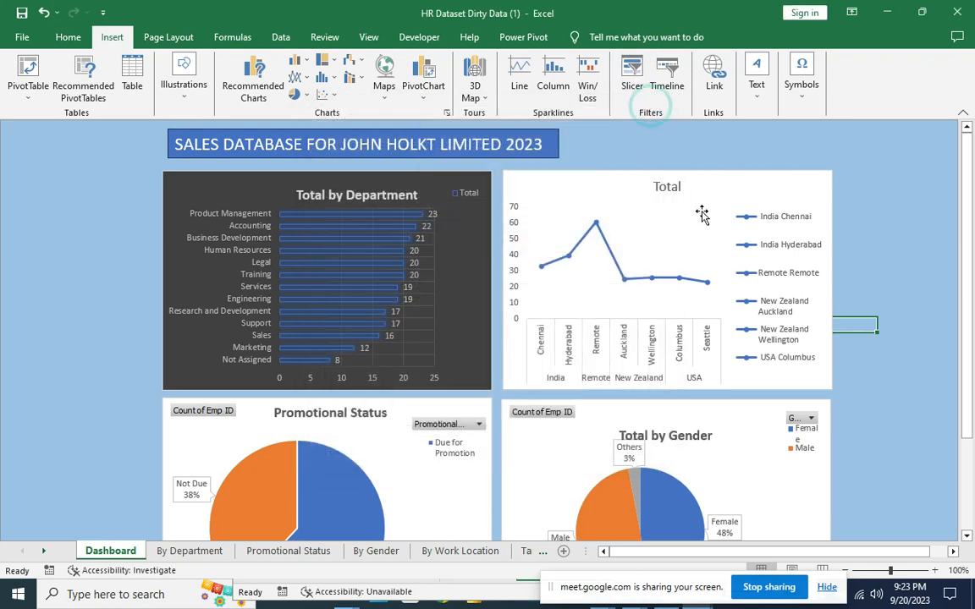
left_click(435, 180)
left_click(632, 76)
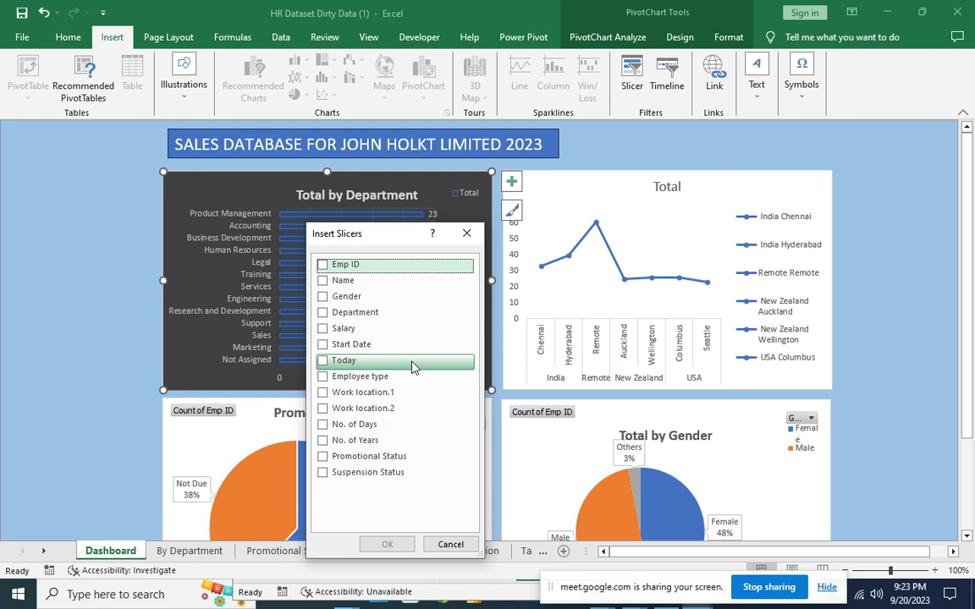
Tick Promotional Status, Gender, Department and Suspension Status in the Insert Slicers dialog.
left_click(324, 458)
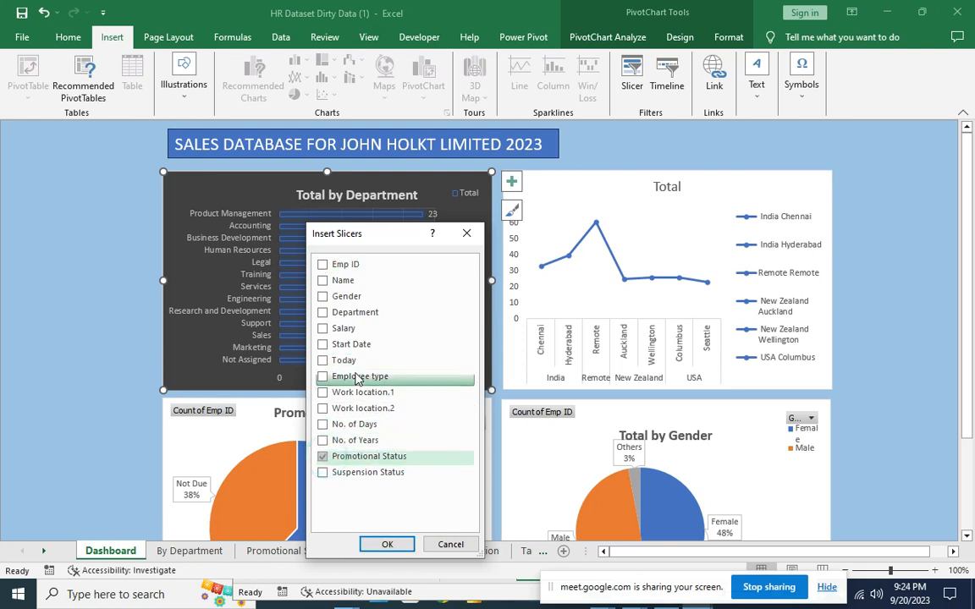
left_click(324, 298)
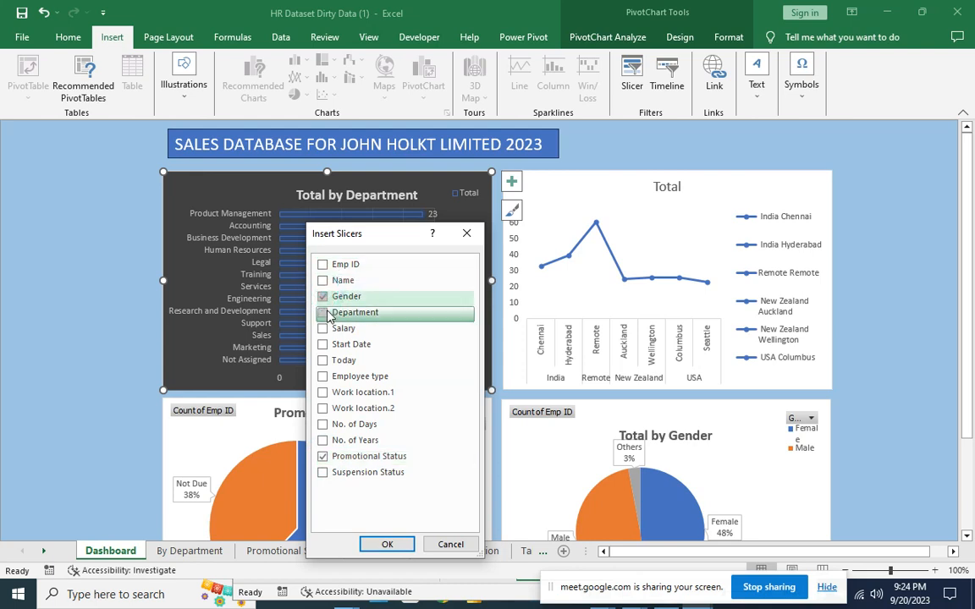
left_click(324, 313)
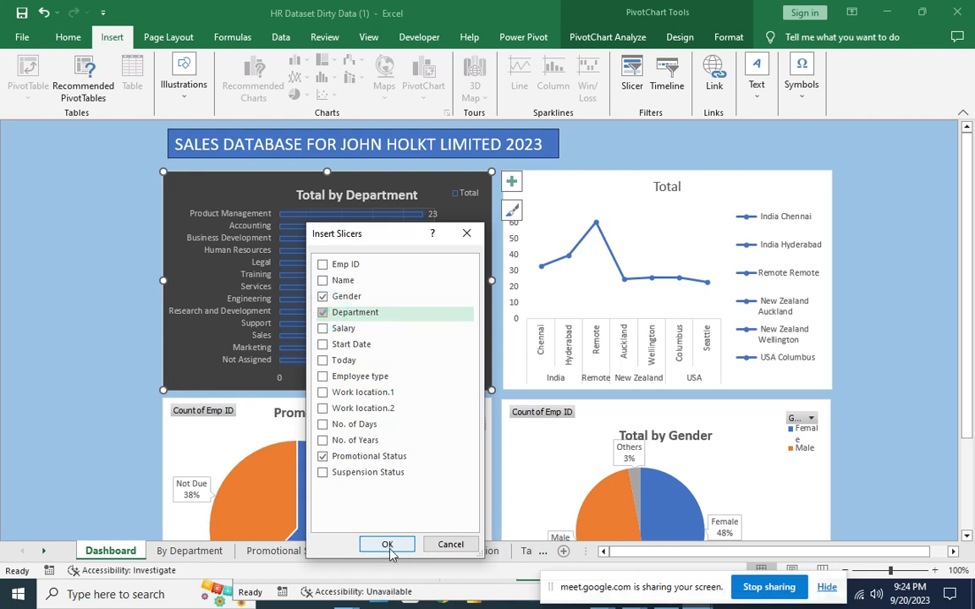
left_click(323, 473)
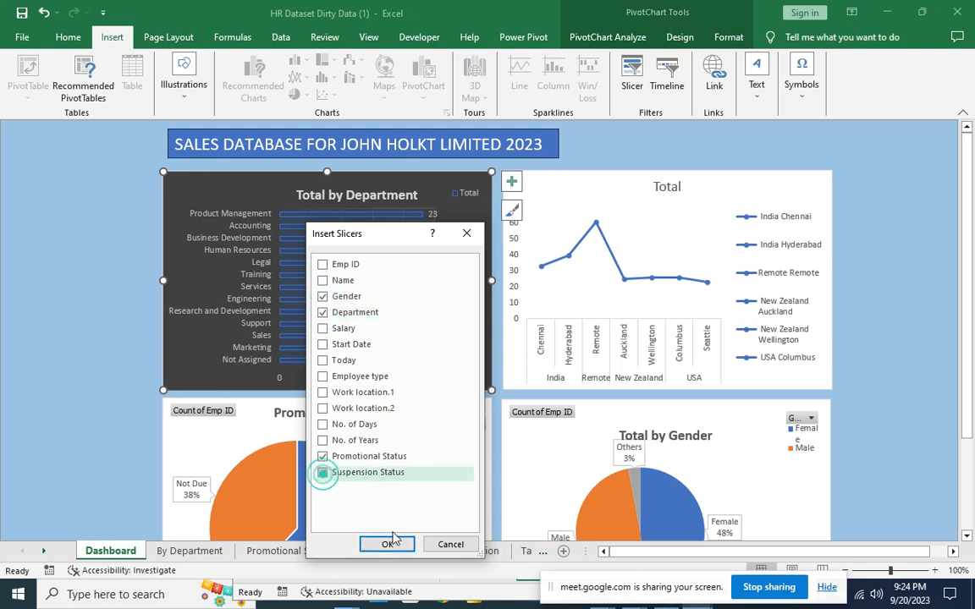
Insert the four slicers, move and shorten Gender at the left edge, and place Department below it.
left_click(401, 547)
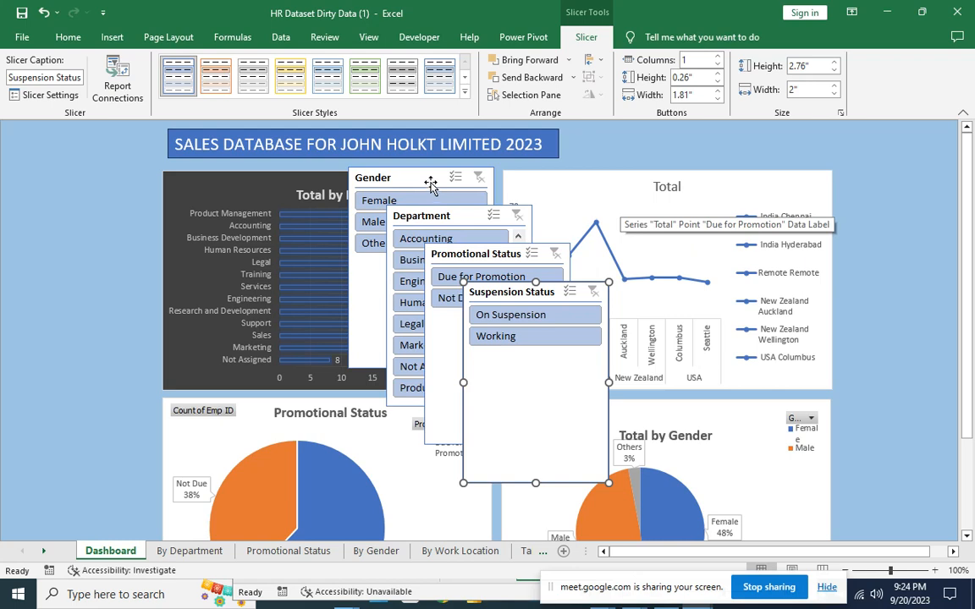
left_click_drag(419, 177, 82, 129)
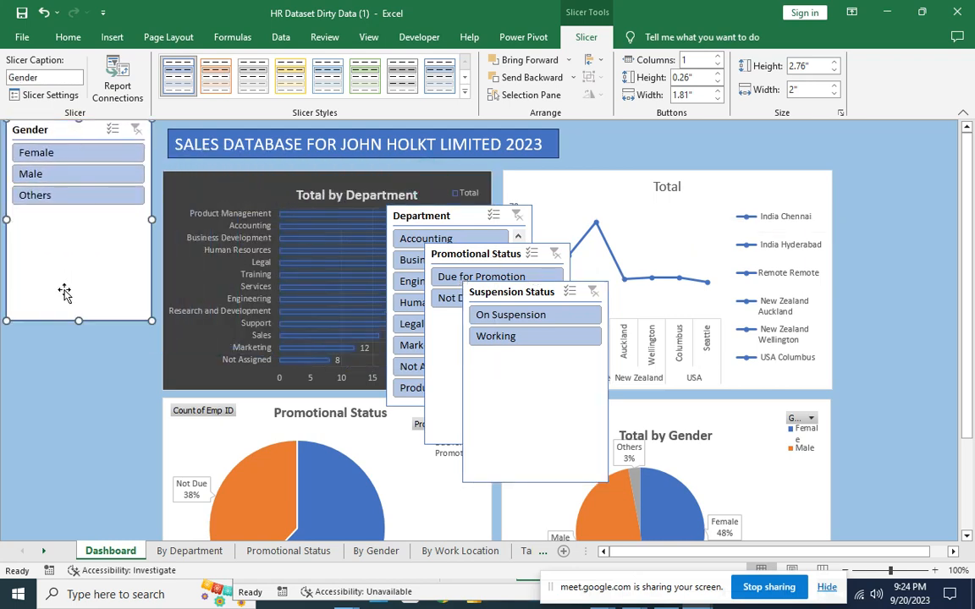
left_click_drag(77, 318, 72, 210)
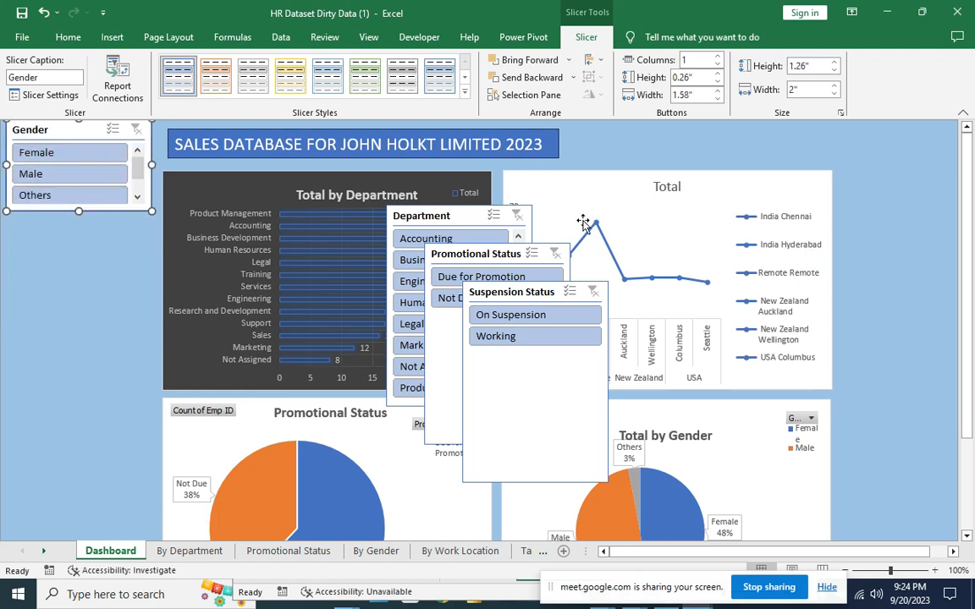
left_click_drag(454, 222, 88, 227)
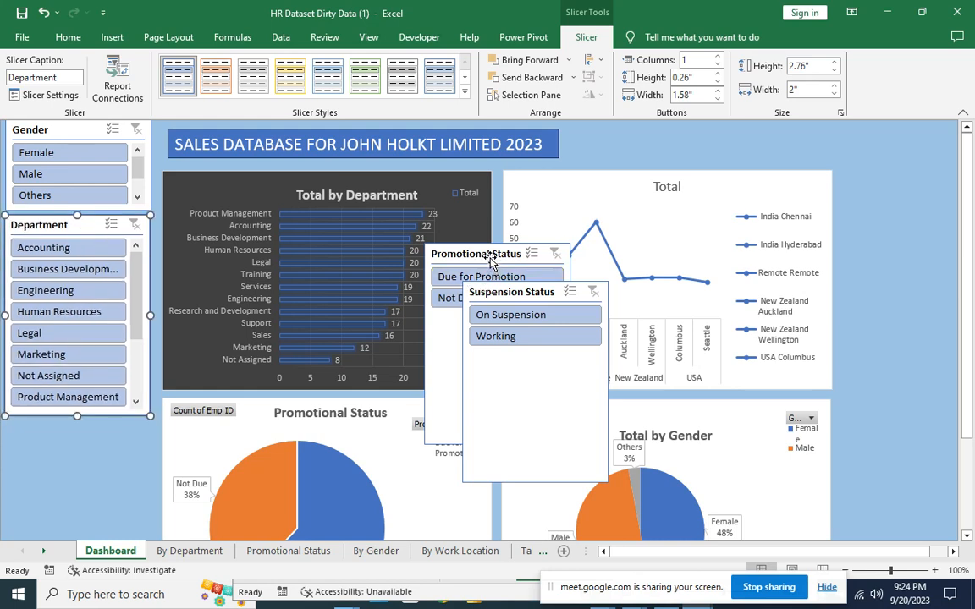
Shorten the Promotional Status and Suspension Status slicers and stack them below Department.
left_click_drag(488, 256, 95, 316)
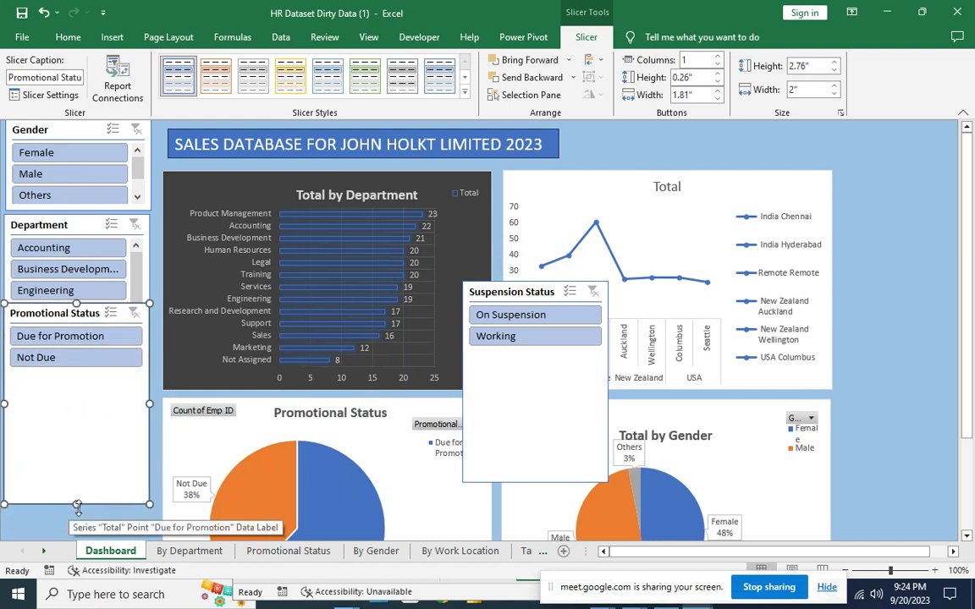
left_click_drag(76, 504, 77, 373)
left_click_drag(85, 322, 88, 428)
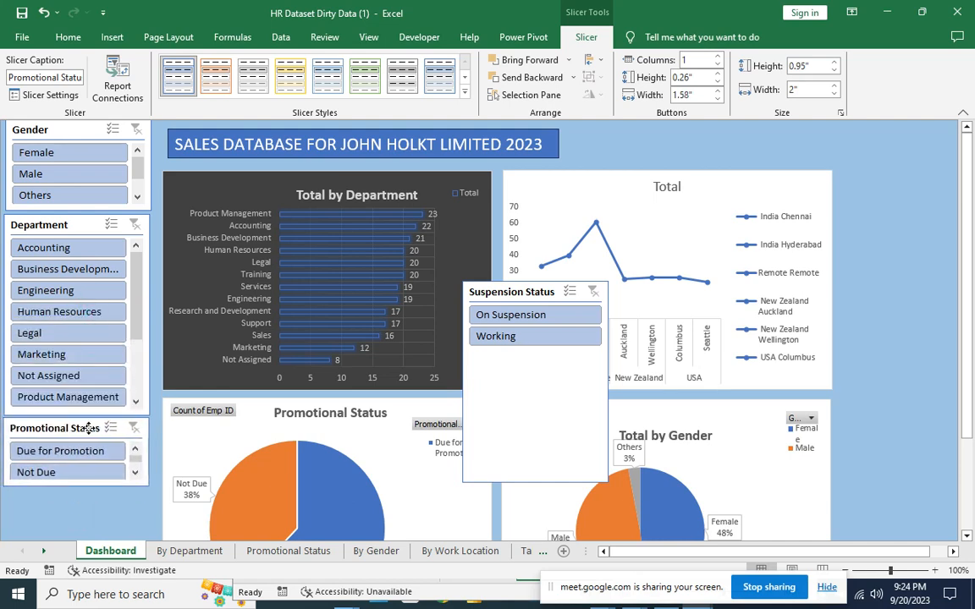
left_click(569, 382)
left_click_drag(535, 483, 533, 355)
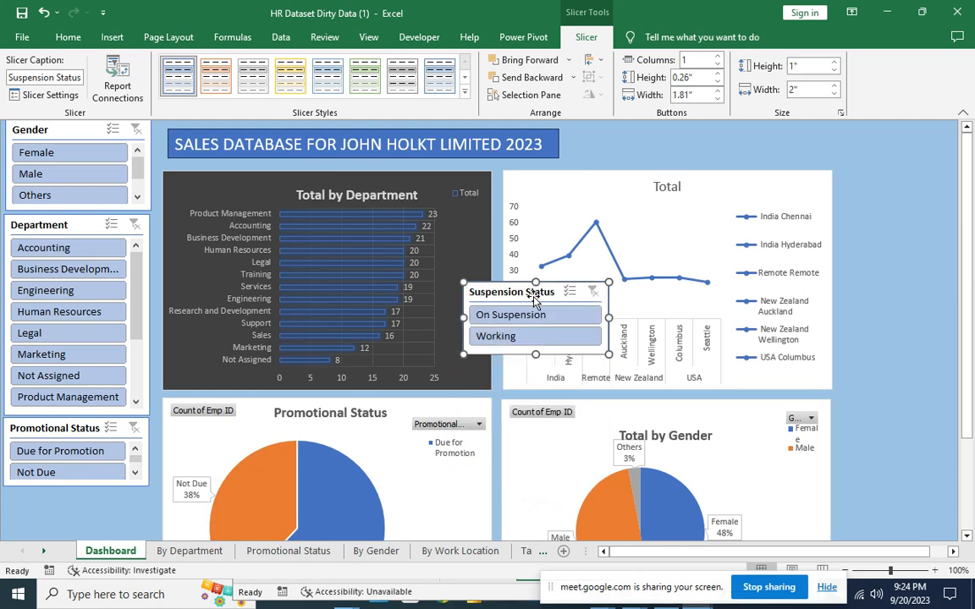
left_click_drag(535, 295, 73, 499)
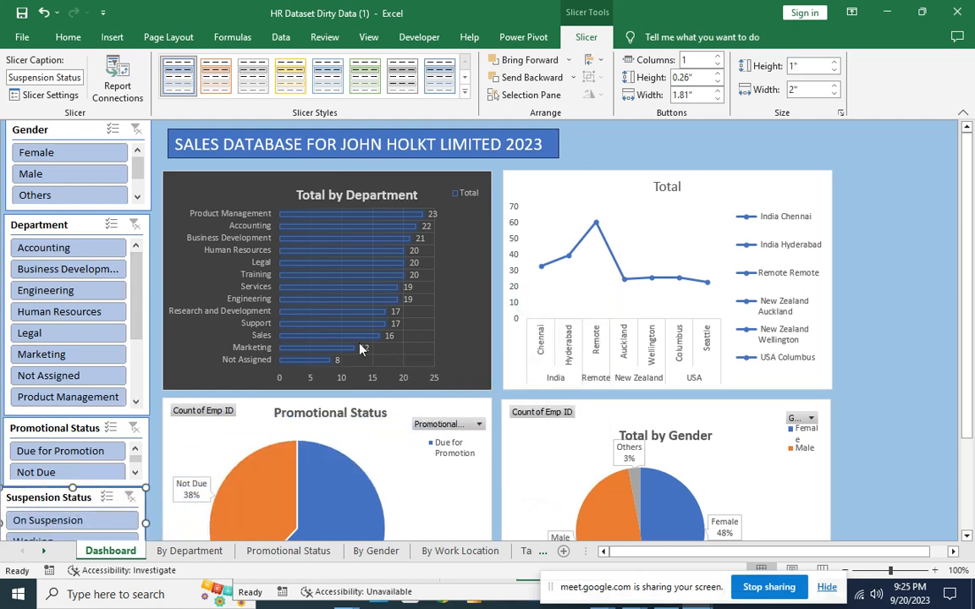
left_click(83, 157)
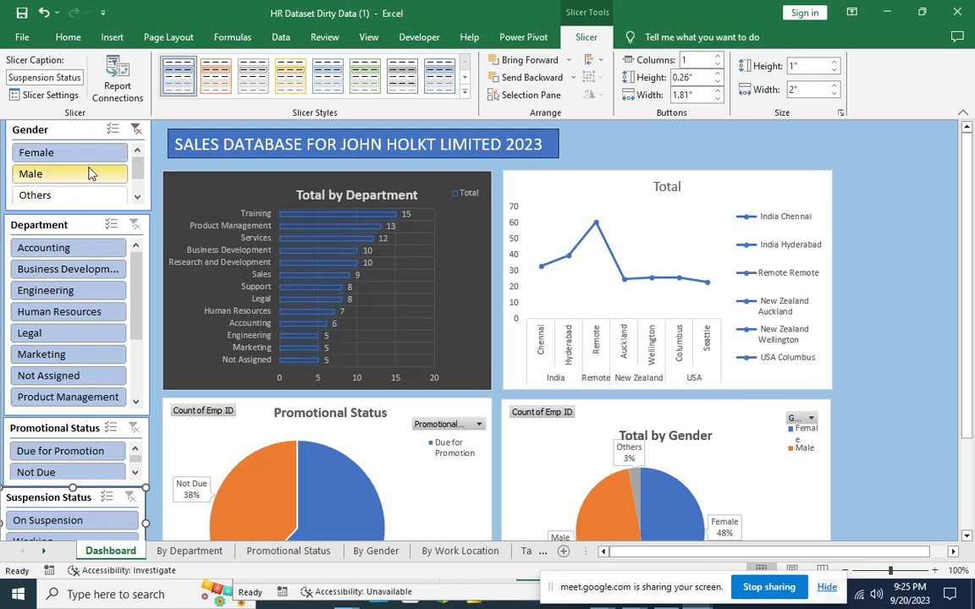
left_click(135, 129)
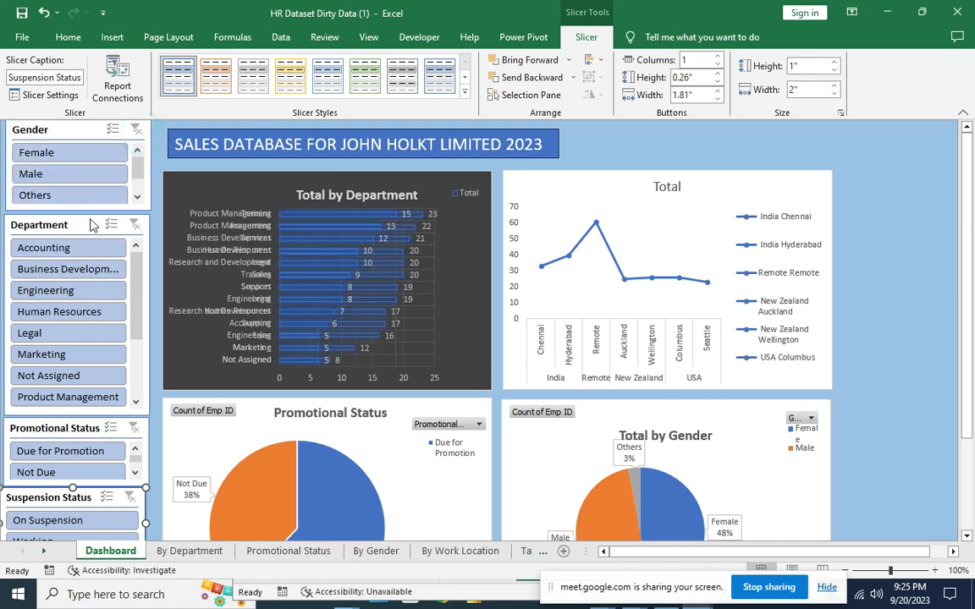
left_click(76, 248)
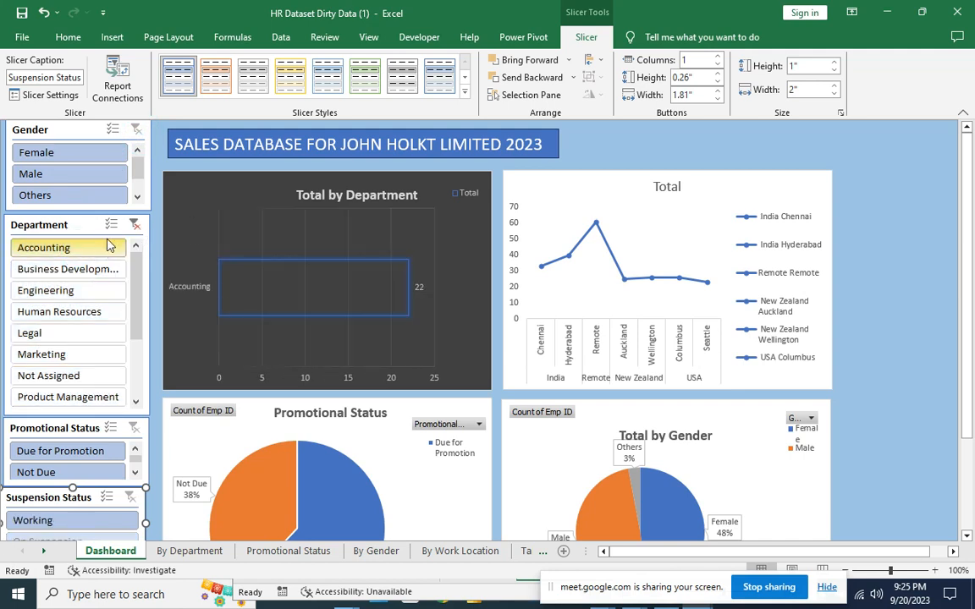
left_click(133, 225)
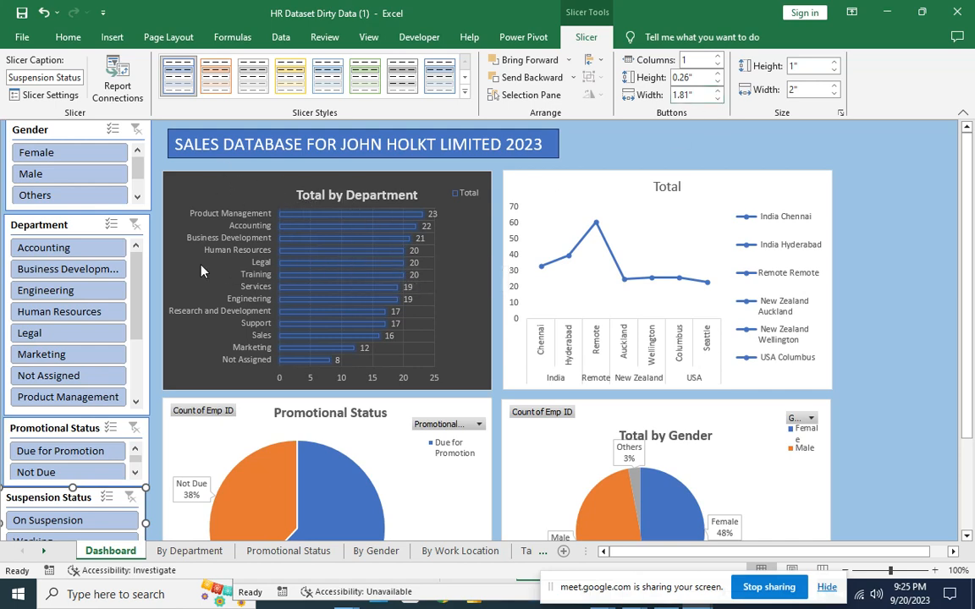
left_click(68, 152)
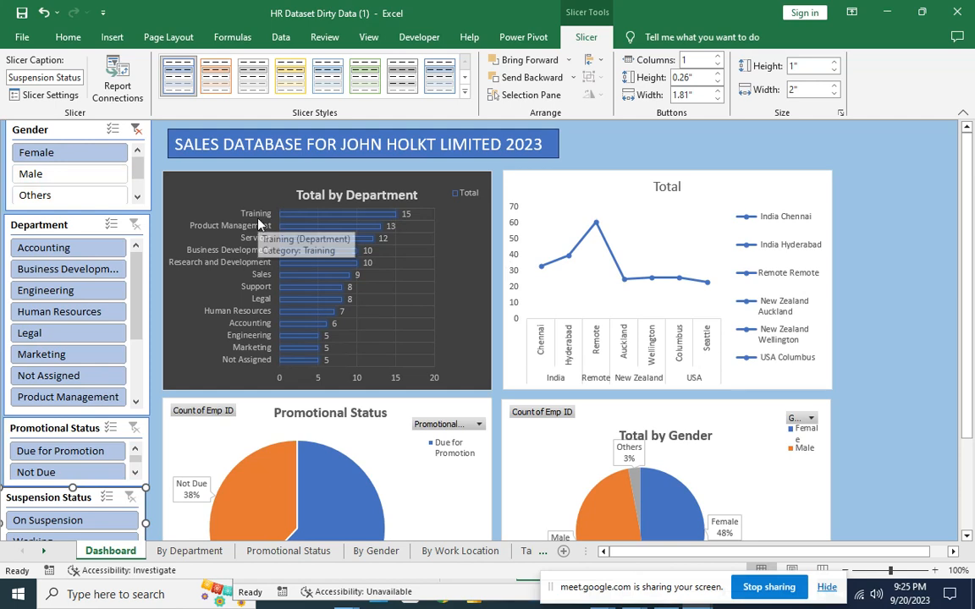
left_click(137, 129)
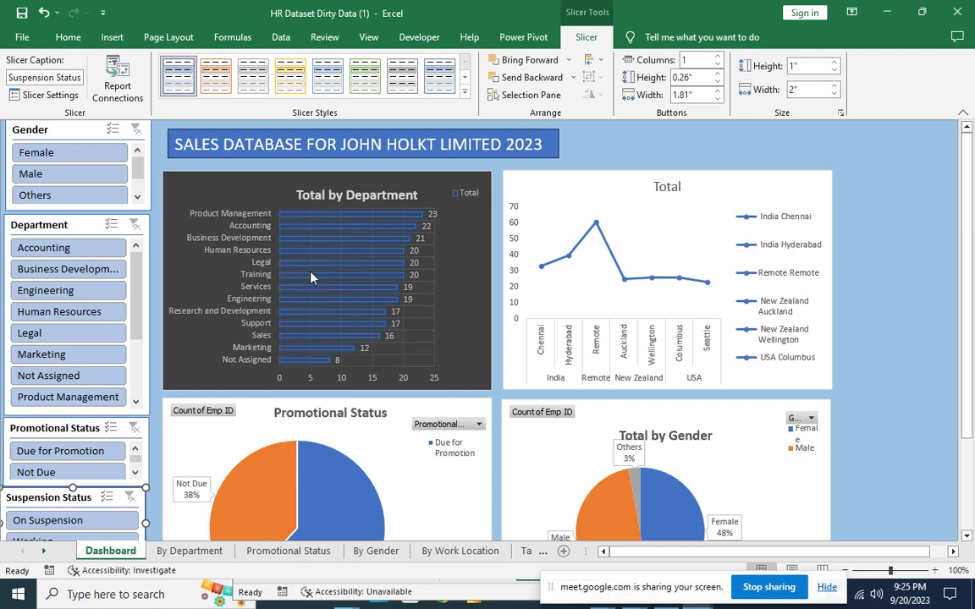
left_click(51, 175)
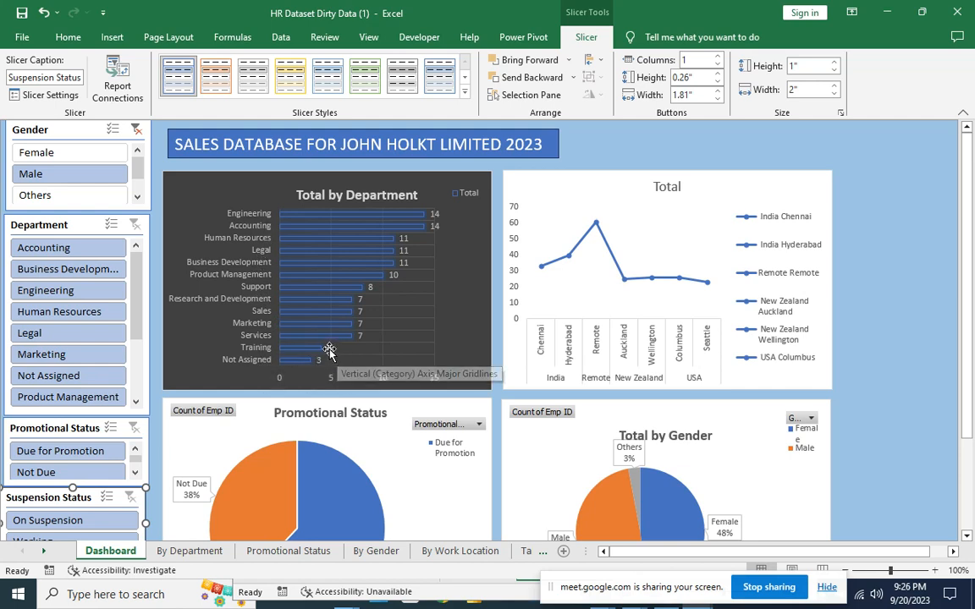
left_click(64, 197)
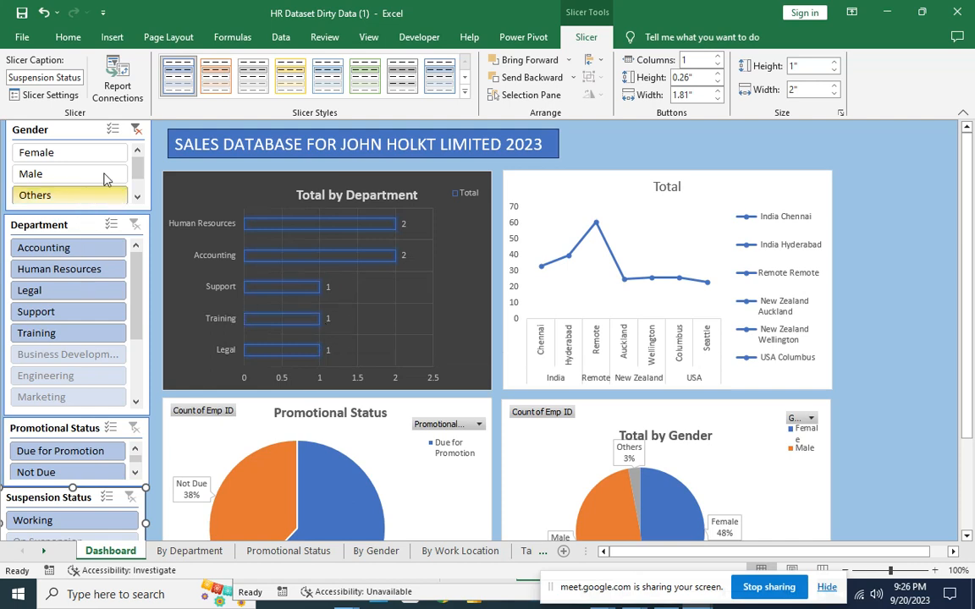
left_click(136, 128)
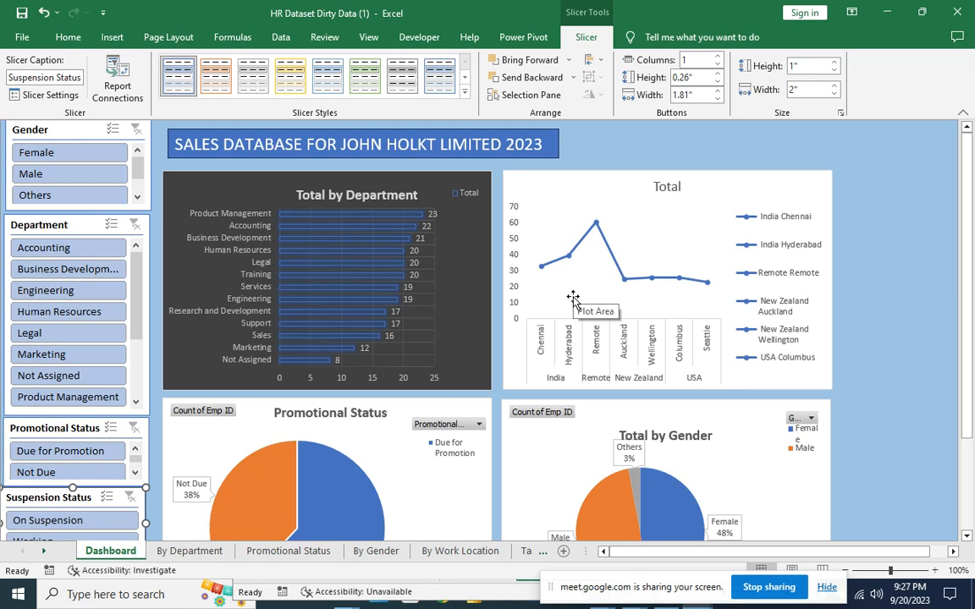
Open Report Connections for the Gender slicer and position the dialog over the charts.
right_click(61, 134)
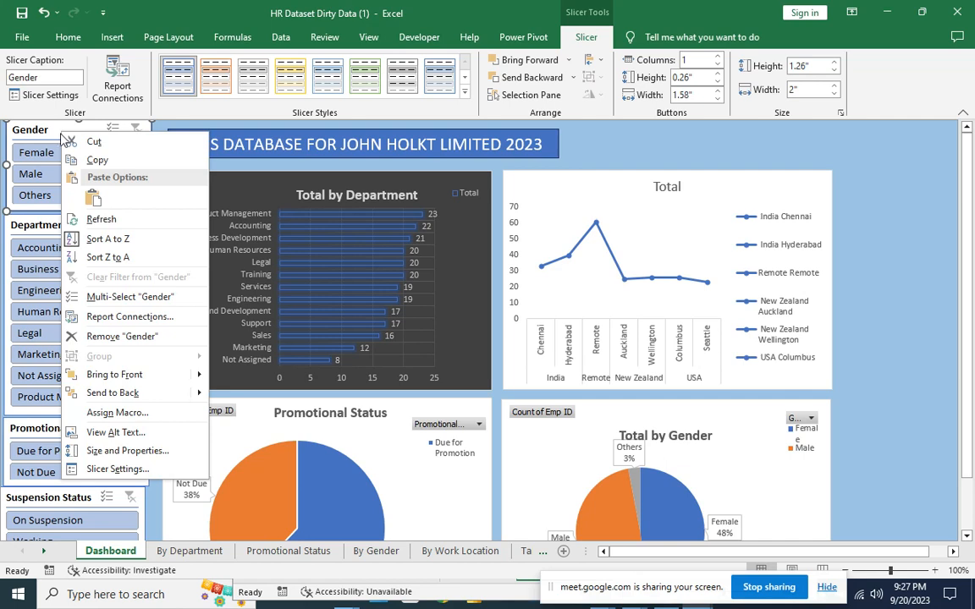
left_click(135, 317)
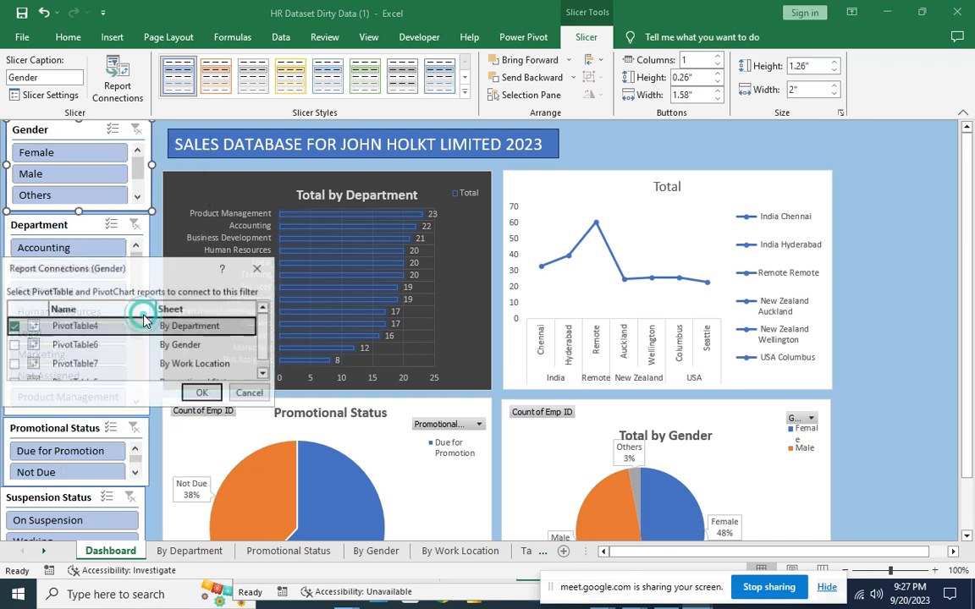
left_click_drag(156, 268, 403, 239)
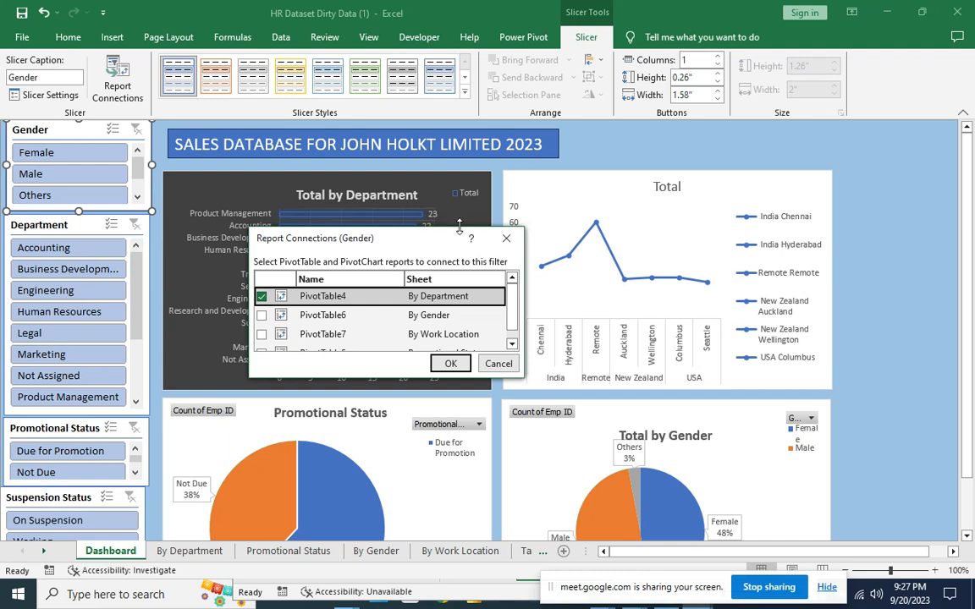
left_click(506, 237)
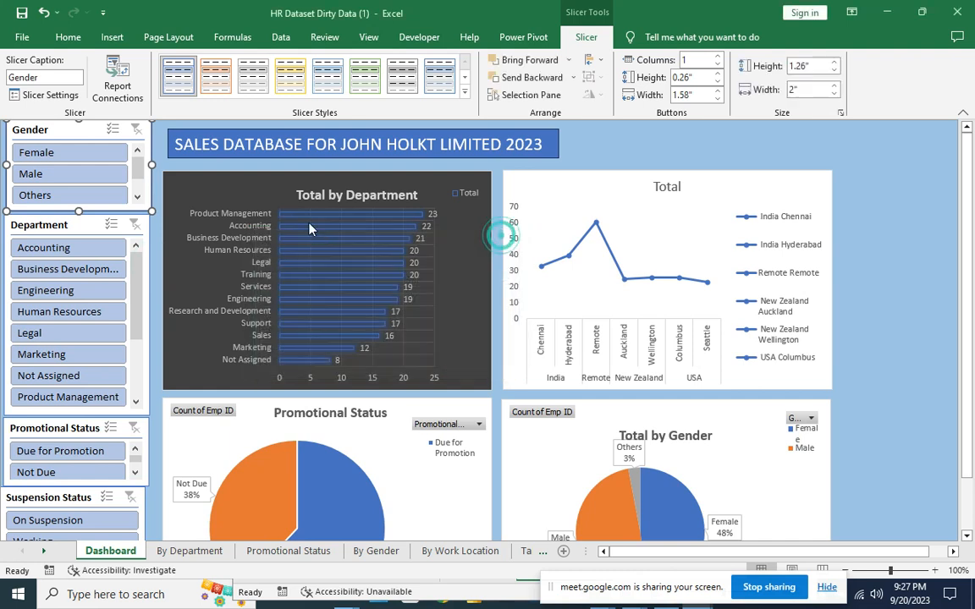
right_click(86, 133)
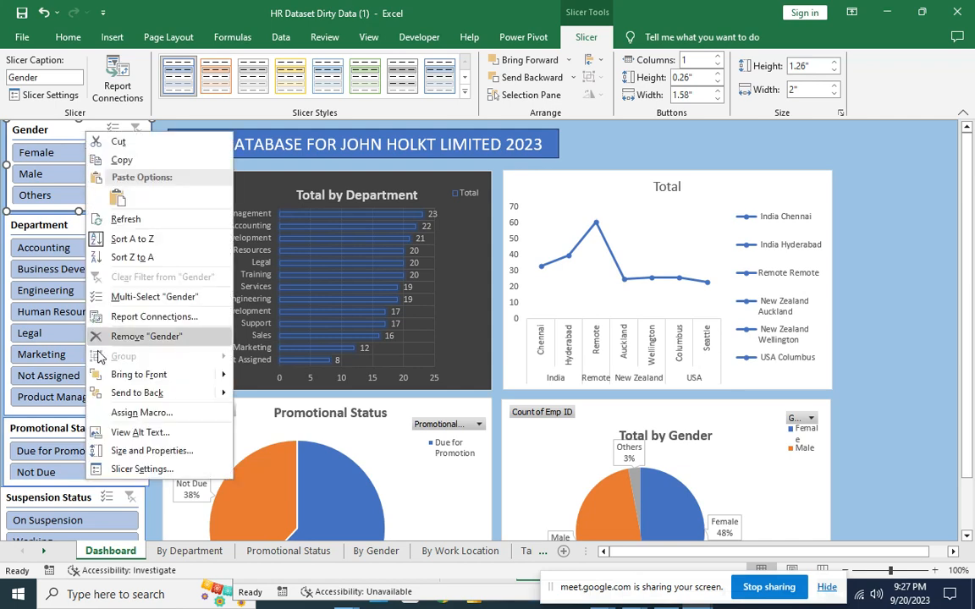
left_click(127, 317)
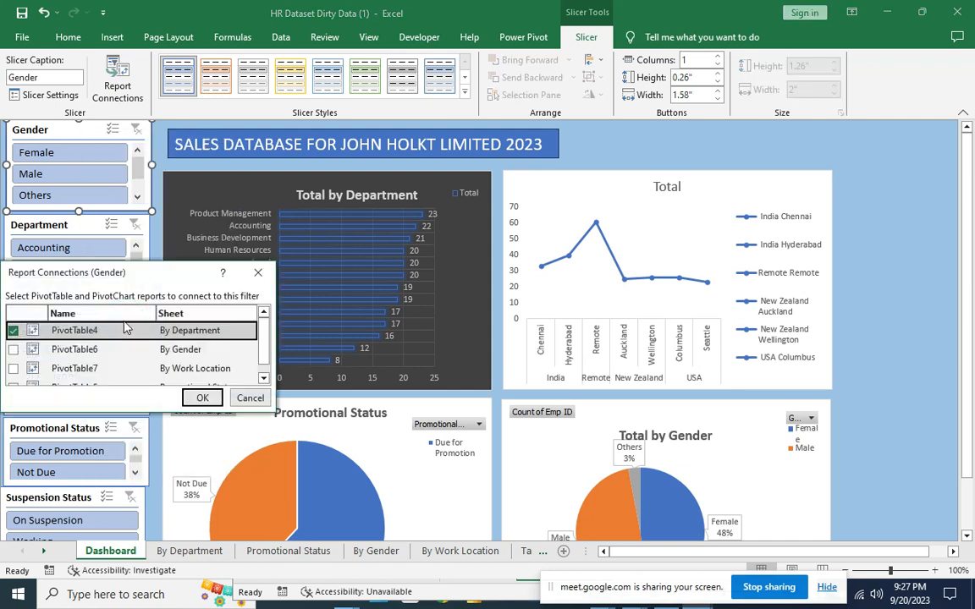
left_click_drag(193, 275, 451, 229)
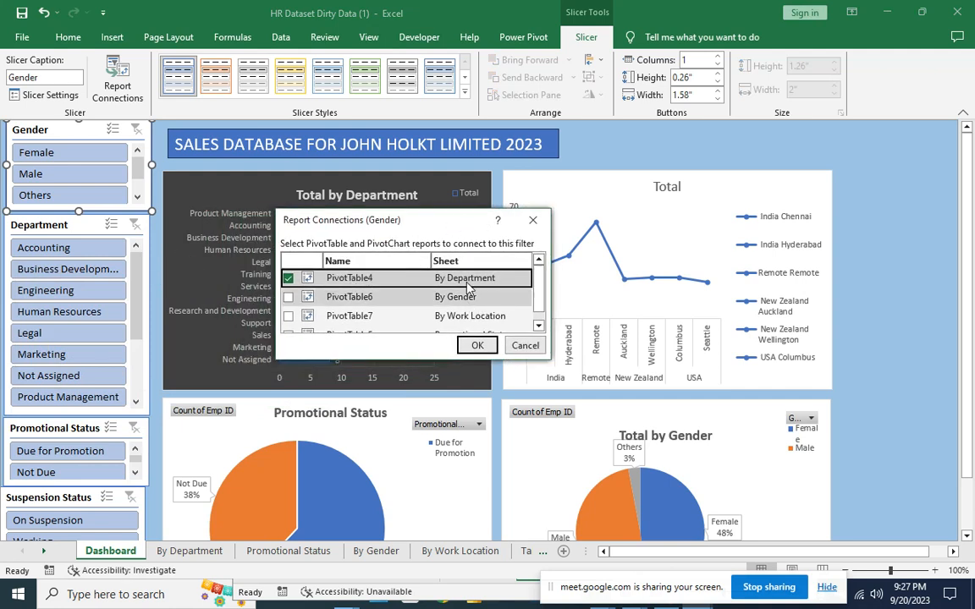
mouse_move(540, 288)
left_mouse_down()
mouse_move(540, 303)
mouse_move(539, 281)
left_mouse_up()
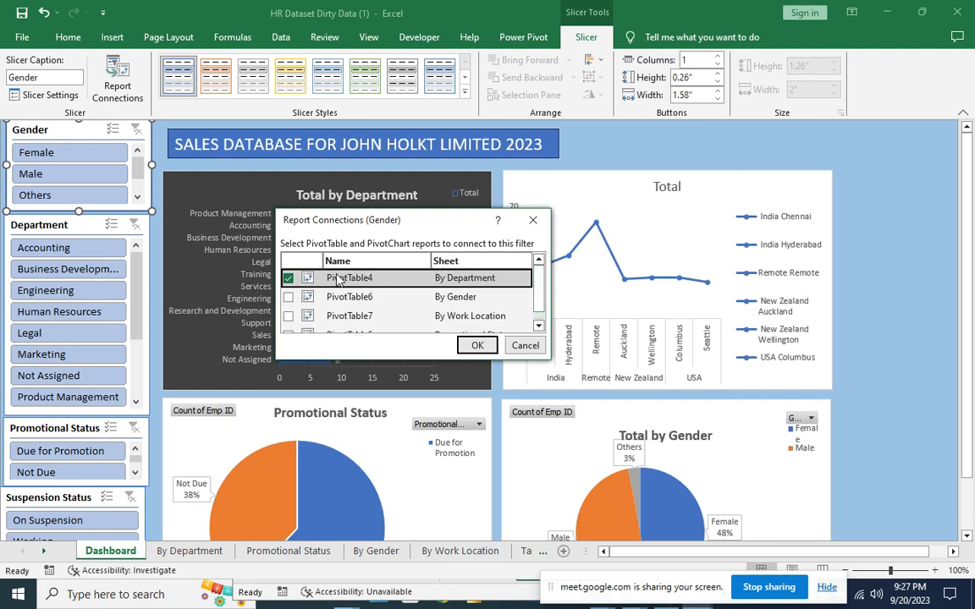
Tick PivotTable6, PivotTable7 and PivotTable5 for the Gender slicer and confirm.
left_click(288, 297)
left_click(287, 316)
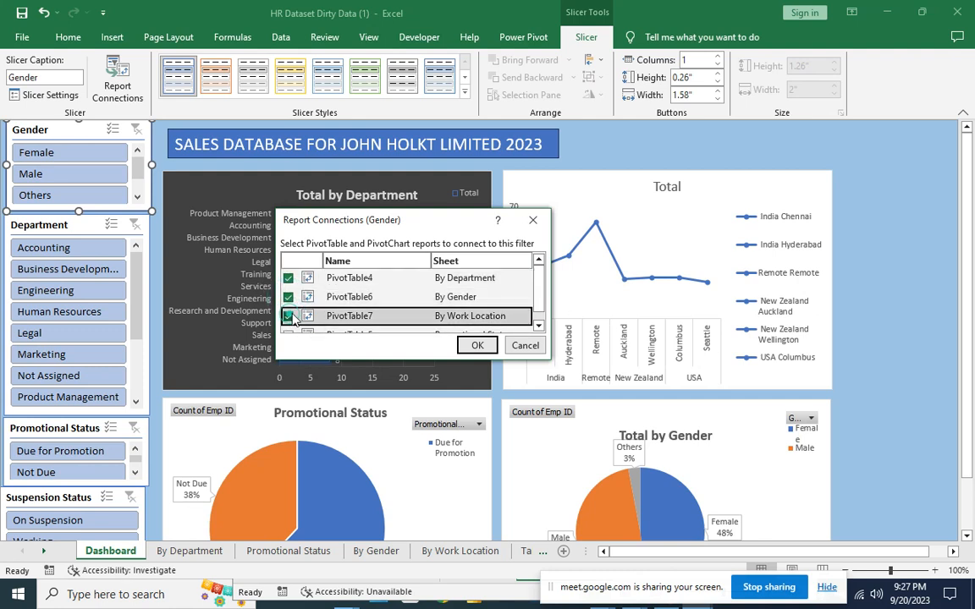
scroll(288, 322, "down", 1)
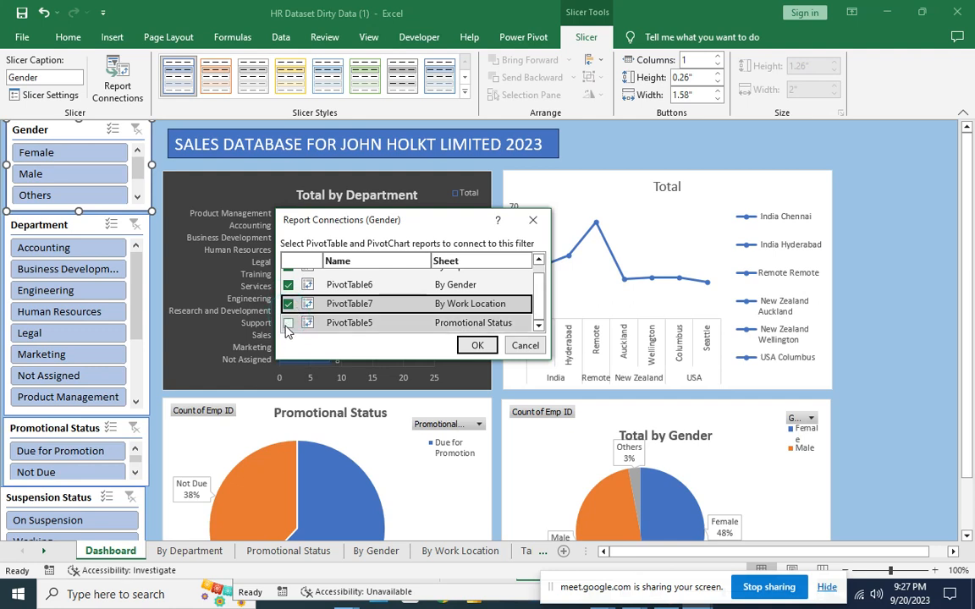
left_click(288, 324)
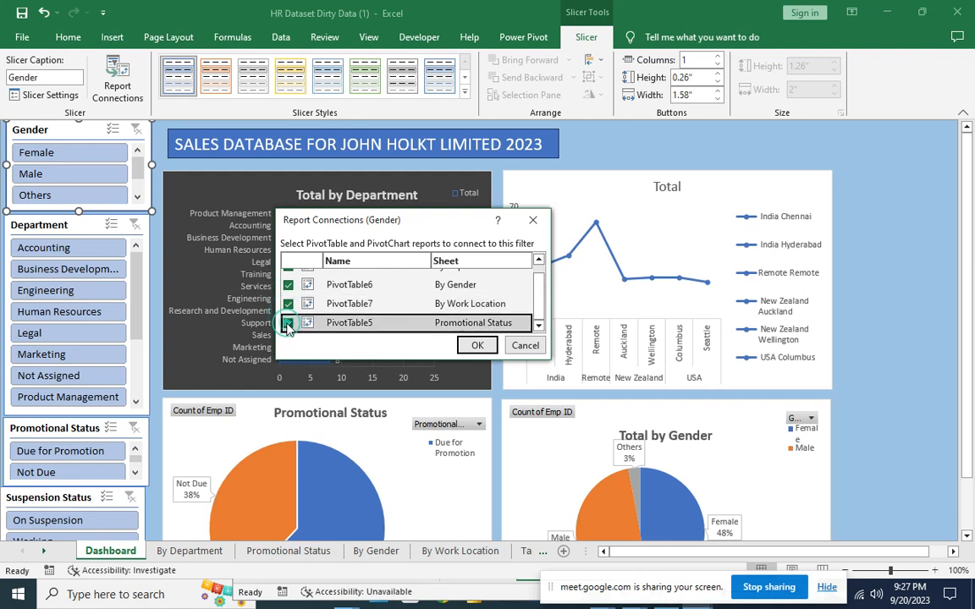
left_click(476, 346)
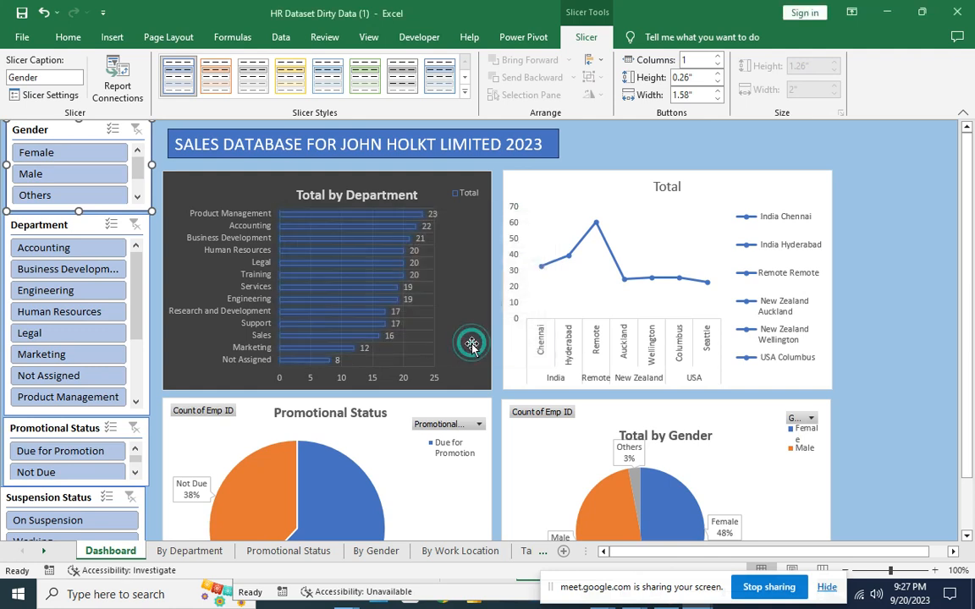
Connect the Department slicer to PivotTable6, PivotTable7 and PivotTable5.
left_click(82, 227)
right_click(82, 228)
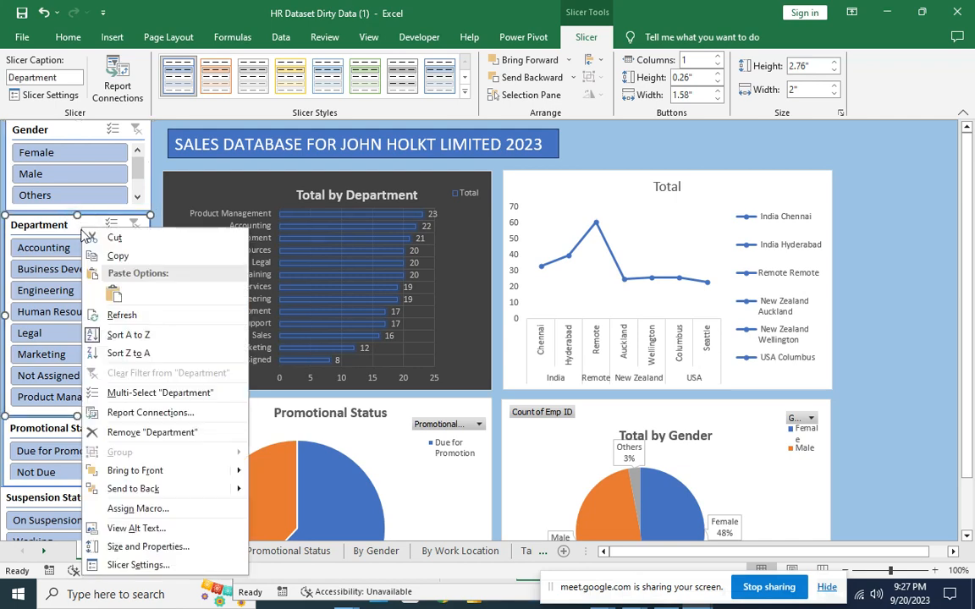
left_click(165, 413)
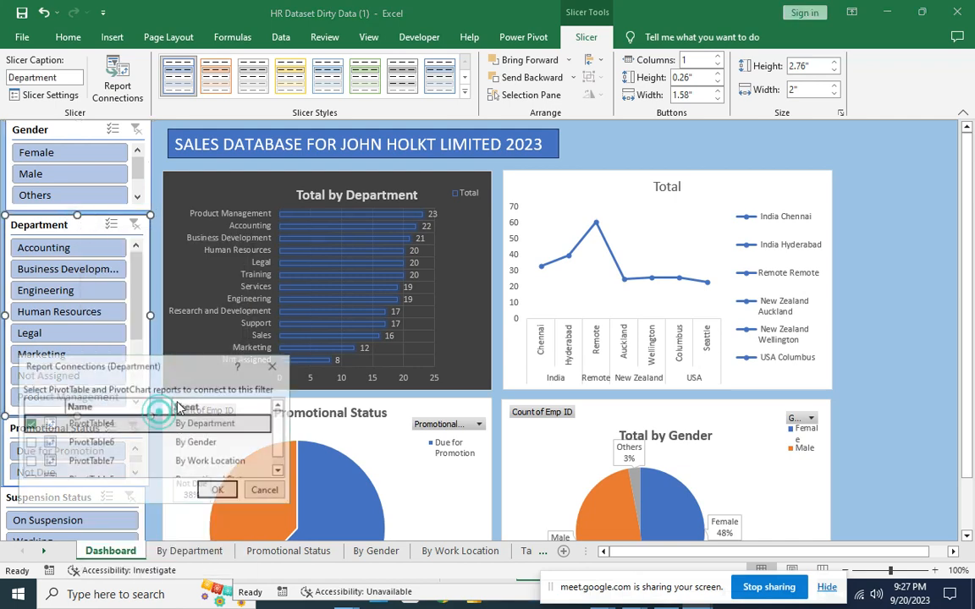
left_click(31, 443)
left_click(37, 461)
scroll(37, 461, "down", 1)
left_click(29, 450)
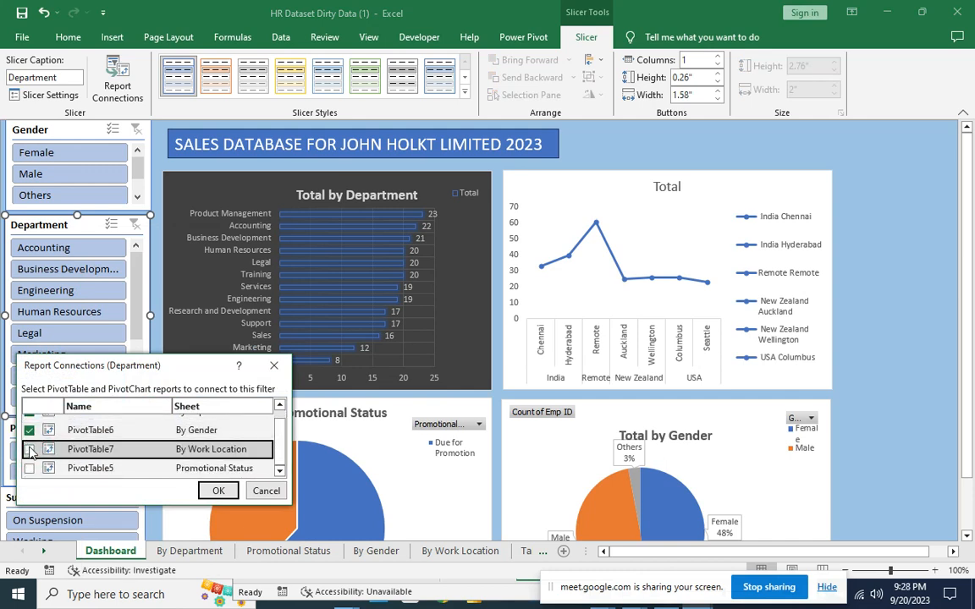
left_click(29, 468)
left_click(210, 490)
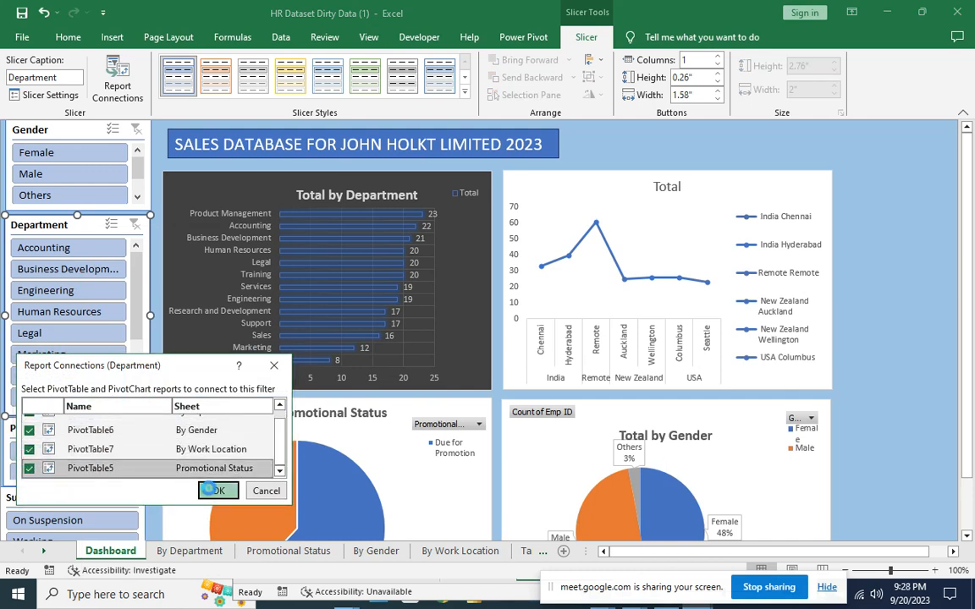
Connect the Promotional Status slicer to PivotTable6, PivotTable7 and PivotTable5.
left_click(38, 429)
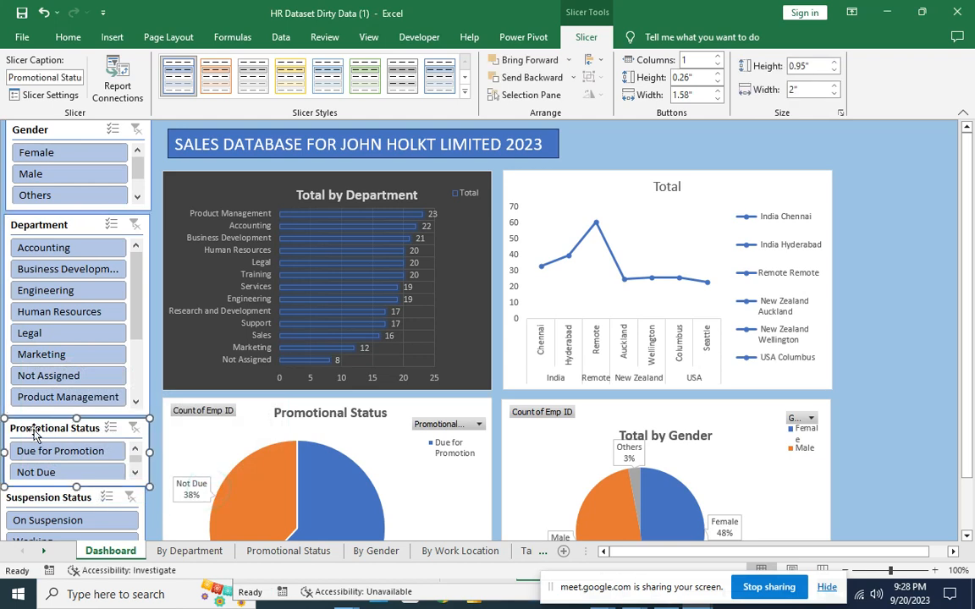
right_click(34, 428)
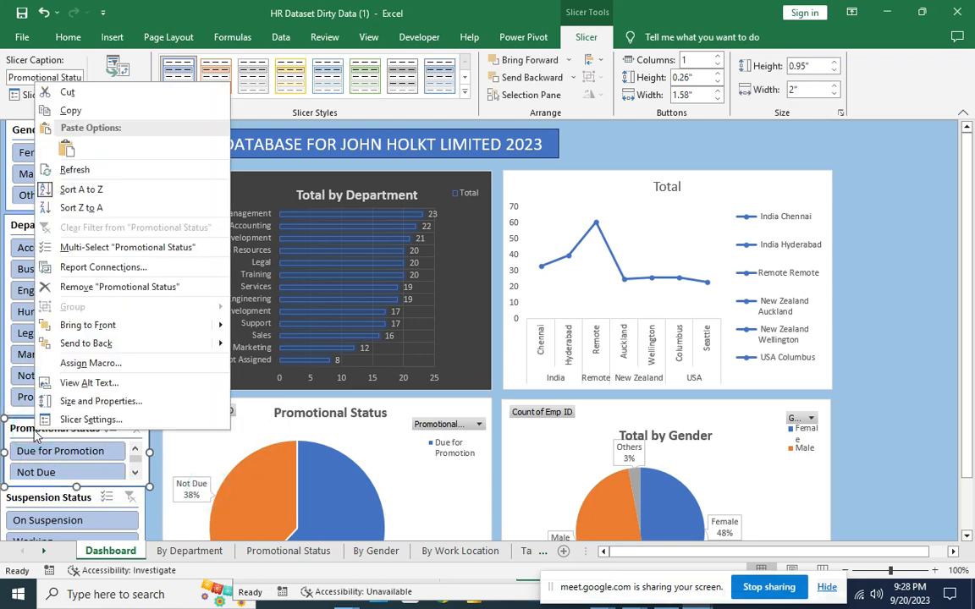
left_click(127, 269)
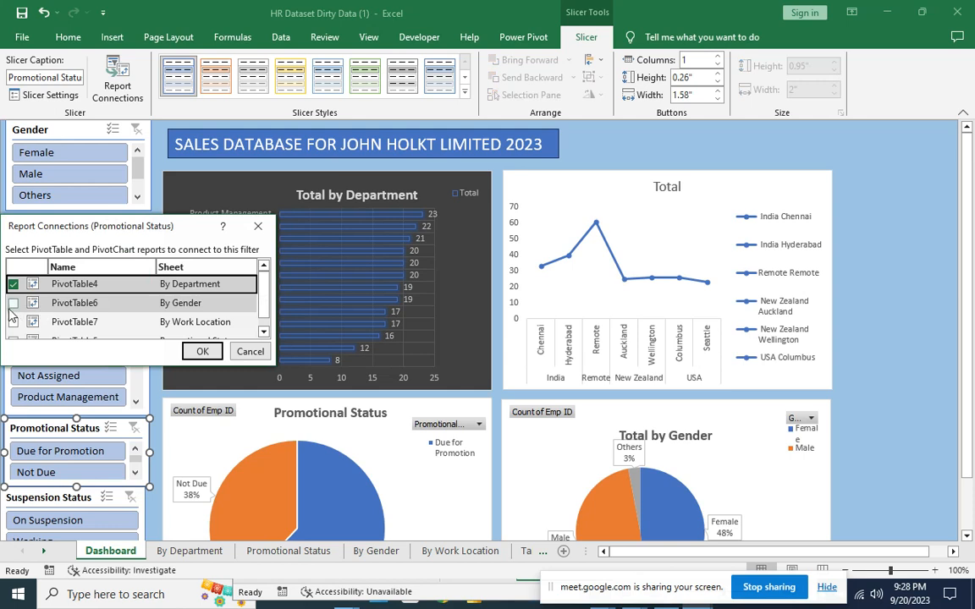
left_click(13, 304)
left_click(13, 323)
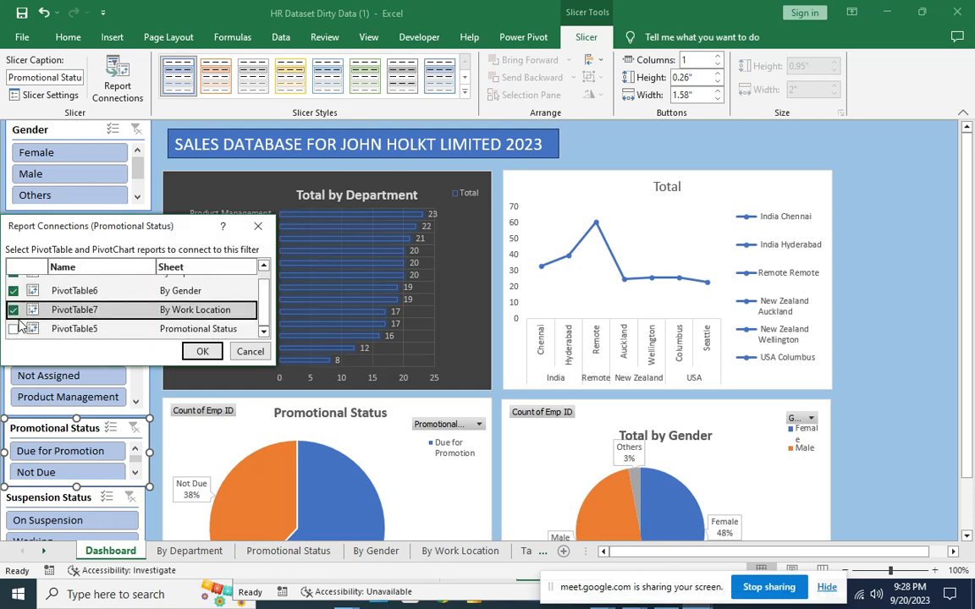
left_click(14, 329)
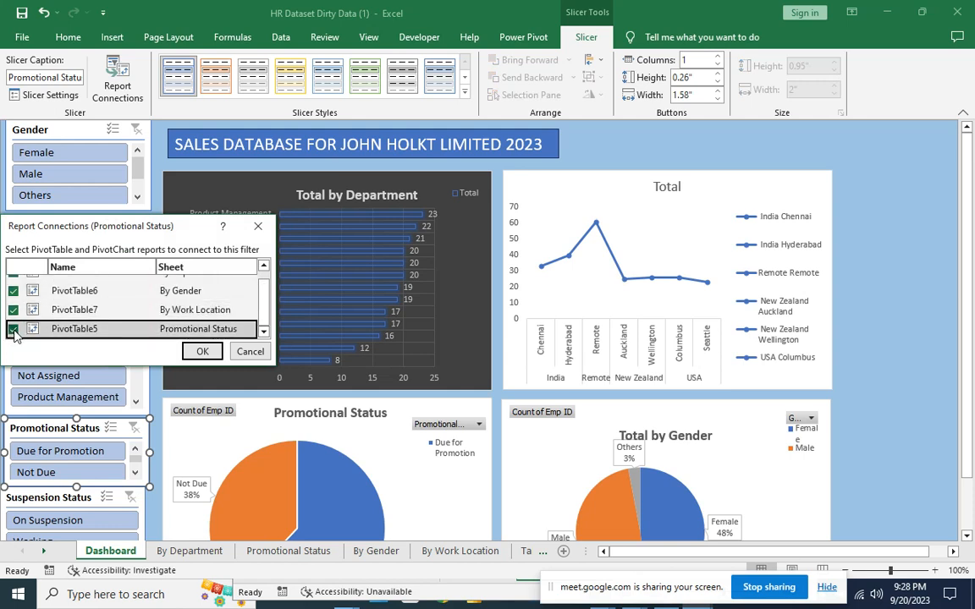
left_click(199, 350)
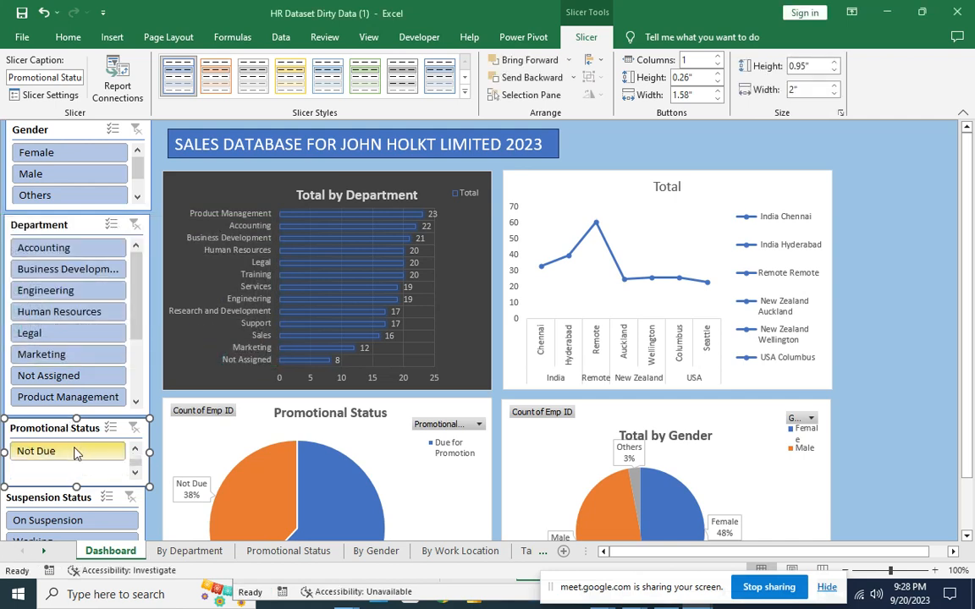
left_click(66, 500)
Tick PivotTable6, PivotTable7 and PivotTable5 in the Suspension Status slicer's Report Connections.
left_click_drag(967, 404, 967, 474)
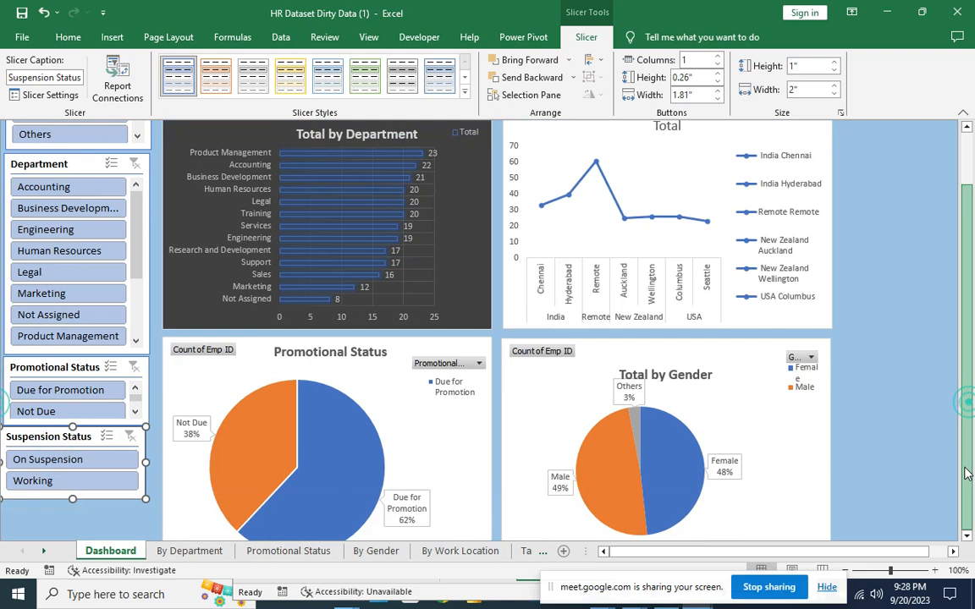
right_click(78, 437)
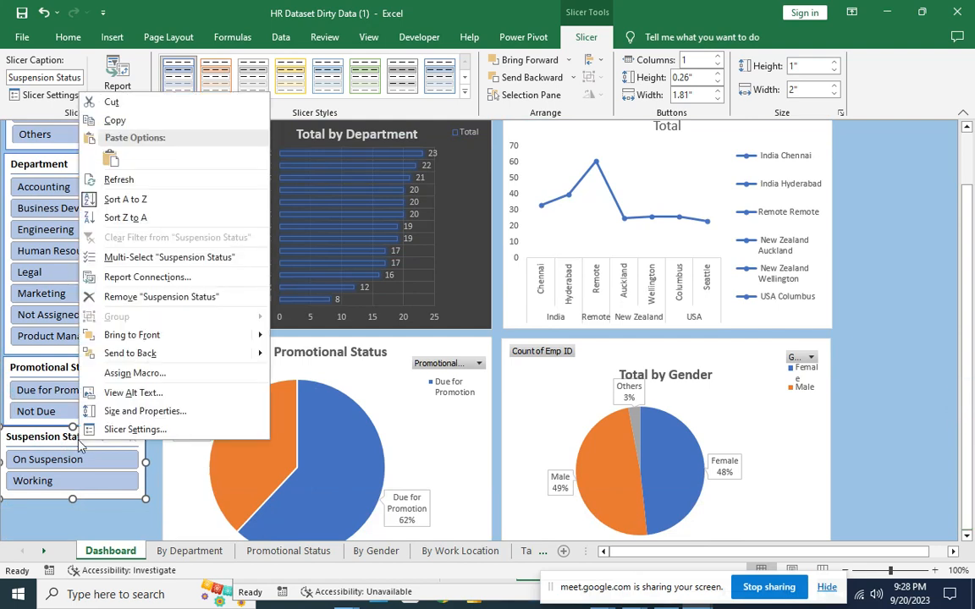
left_click(187, 286)
left_click(55, 312)
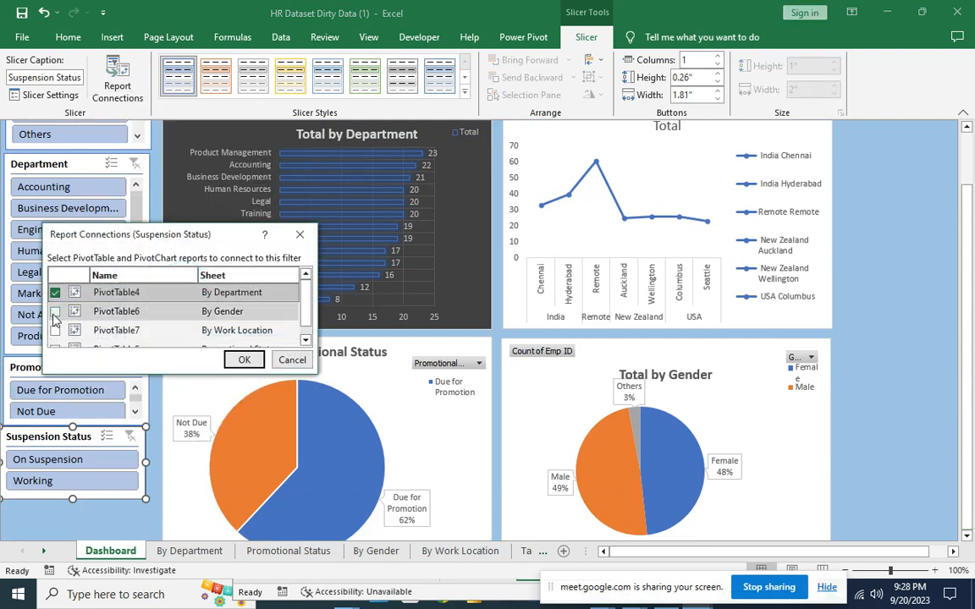
left_click(55, 330)
scroll(58, 330, "down", 1)
left_click(55, 336)
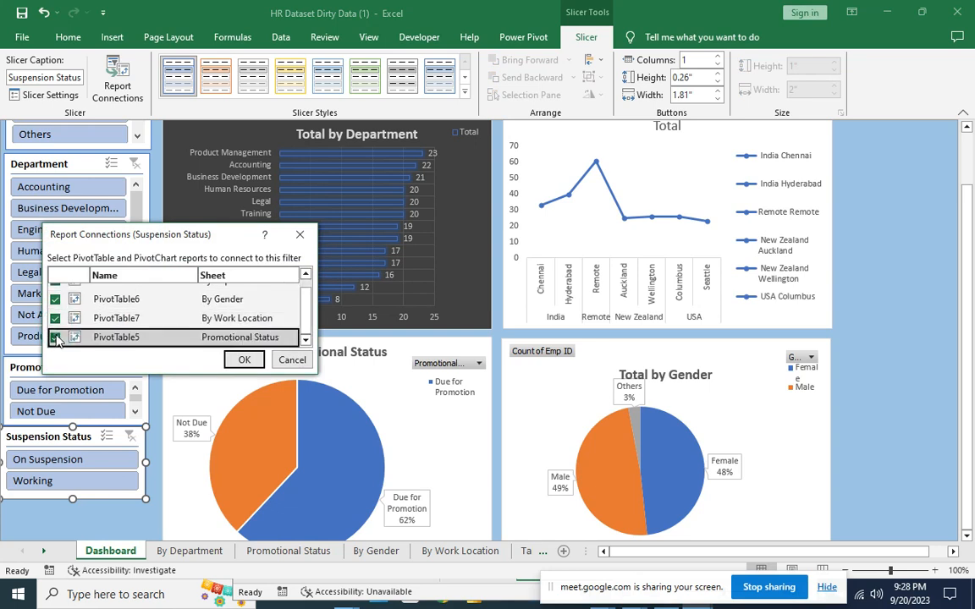
left_click(244, 359)
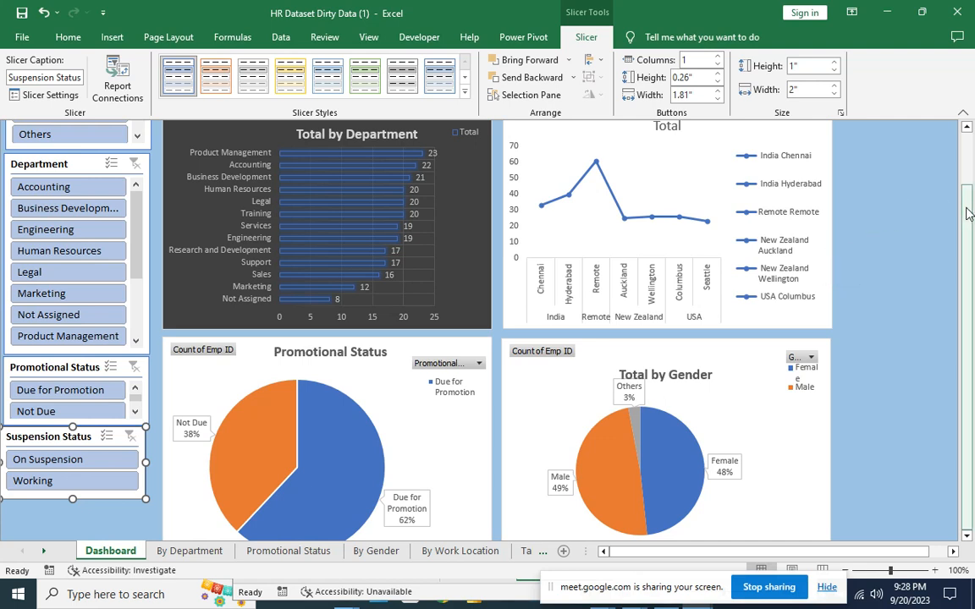
scroll(969, 214, "up", 1)
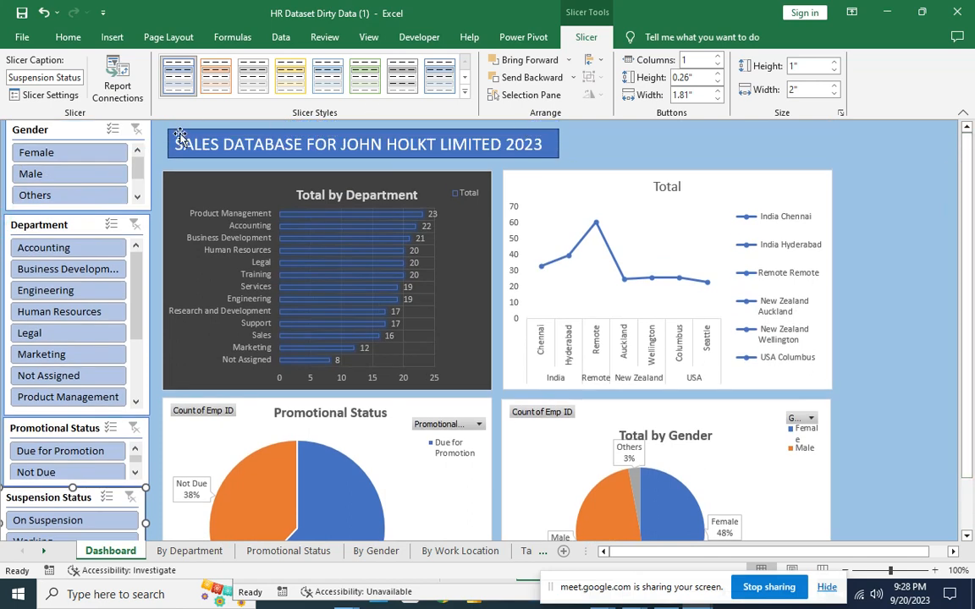
Select Female in the Gender slicer so the gender pie shows 100% Female.
left_click(85, 155)
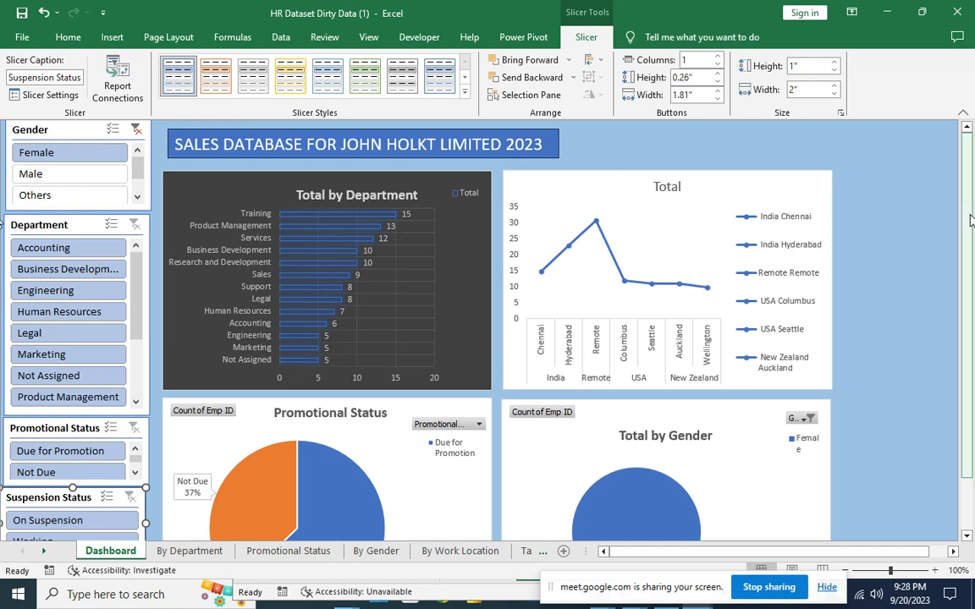
scroll(961, 279, "down", 2)
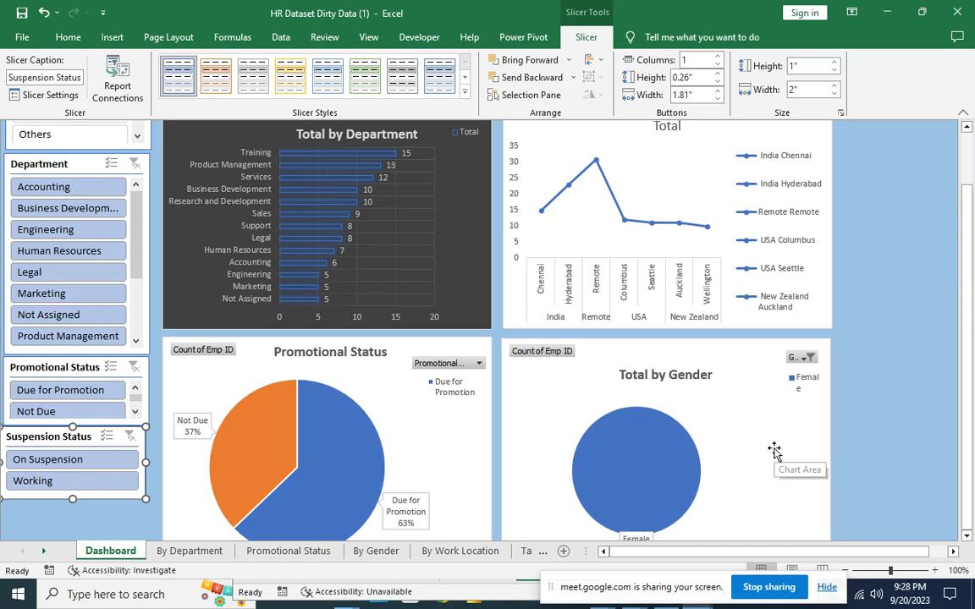
left_click(931, 350)
scroll(905, 363, "up", 3, "ctrl")
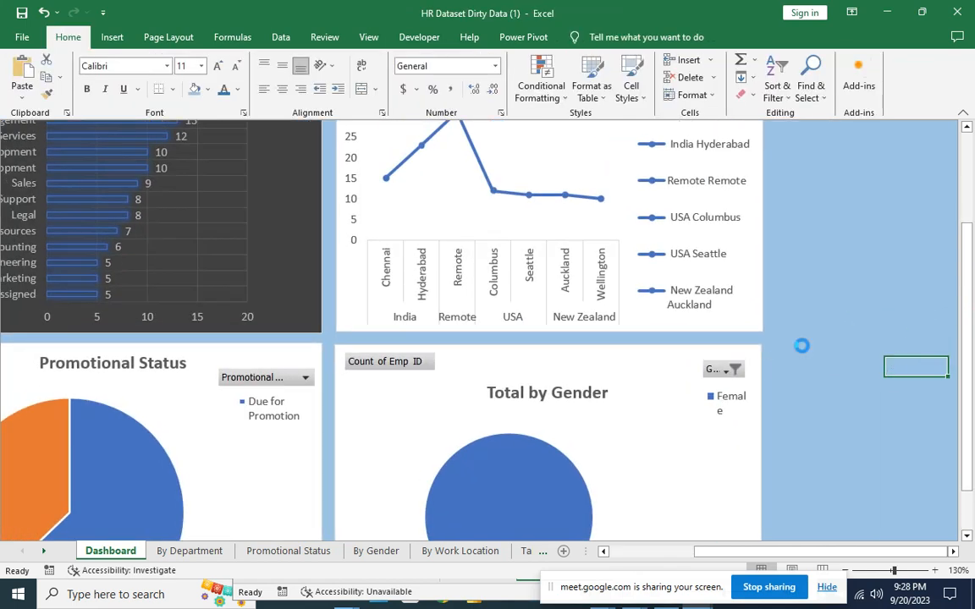
scroll(803, 344, "down", 6, "ctrl")
scroll(597, 350, "up", 3, "ctrl")
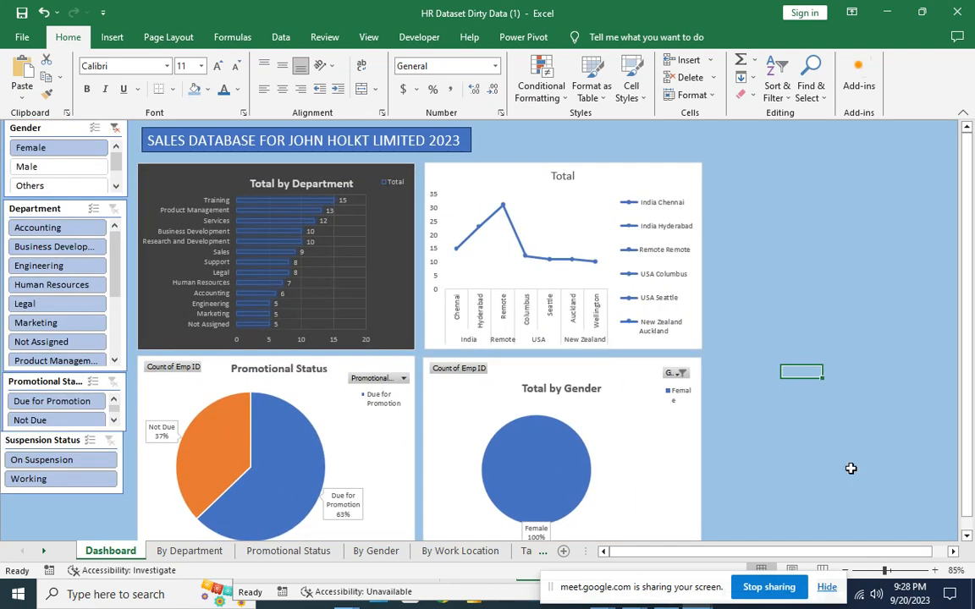
scroll(4, 317, "down", 1)
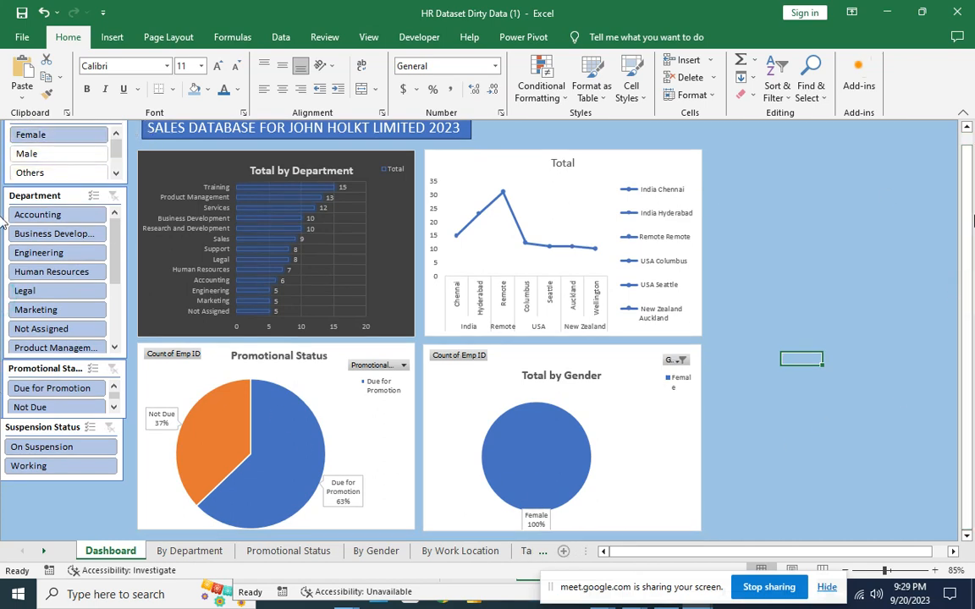
scroll(5, 195, "up", 1)
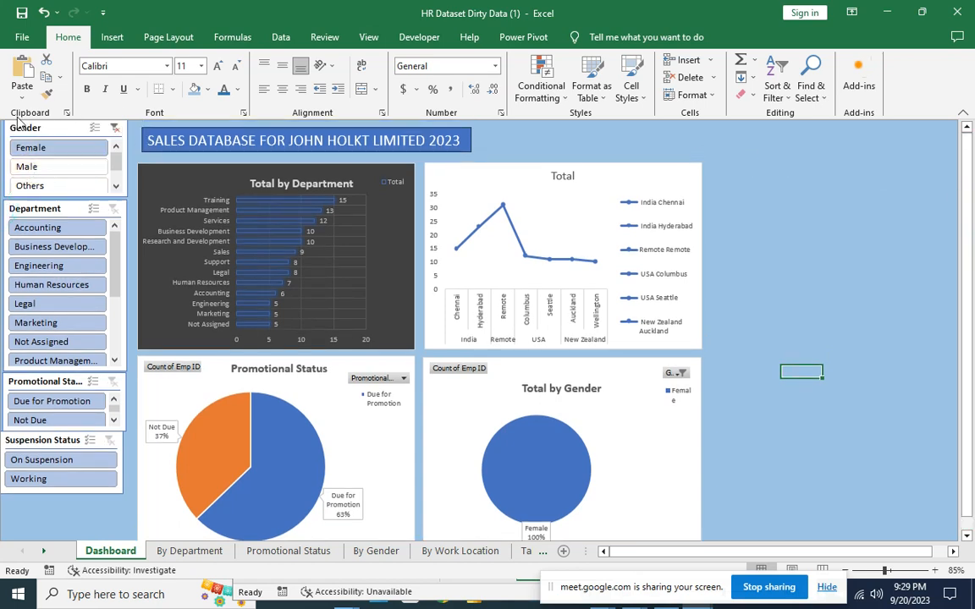
Clear the Gender filter and select Male, so the gender pie shows 100% Male.
left_click(115, 127)
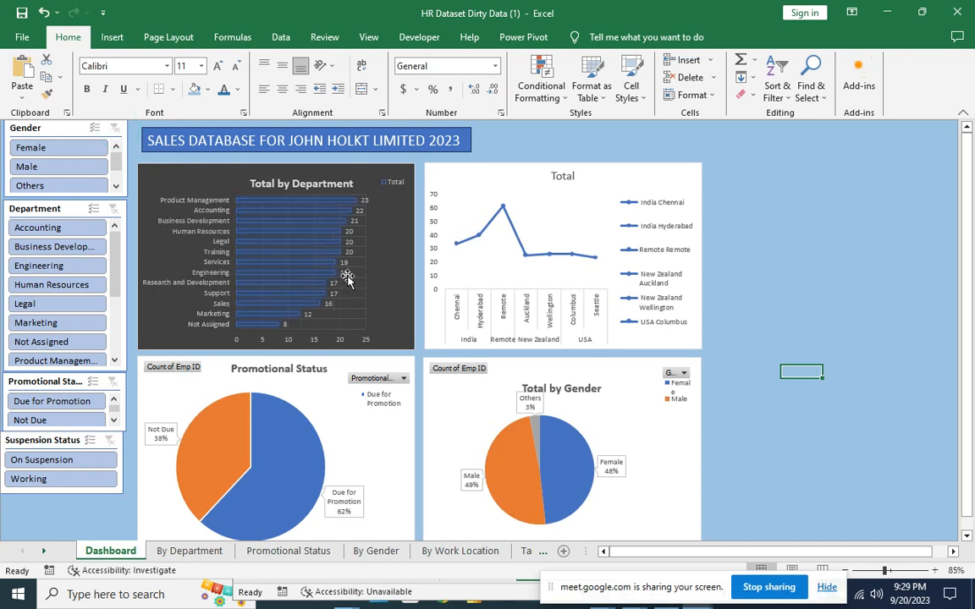
left_click(47, 170)
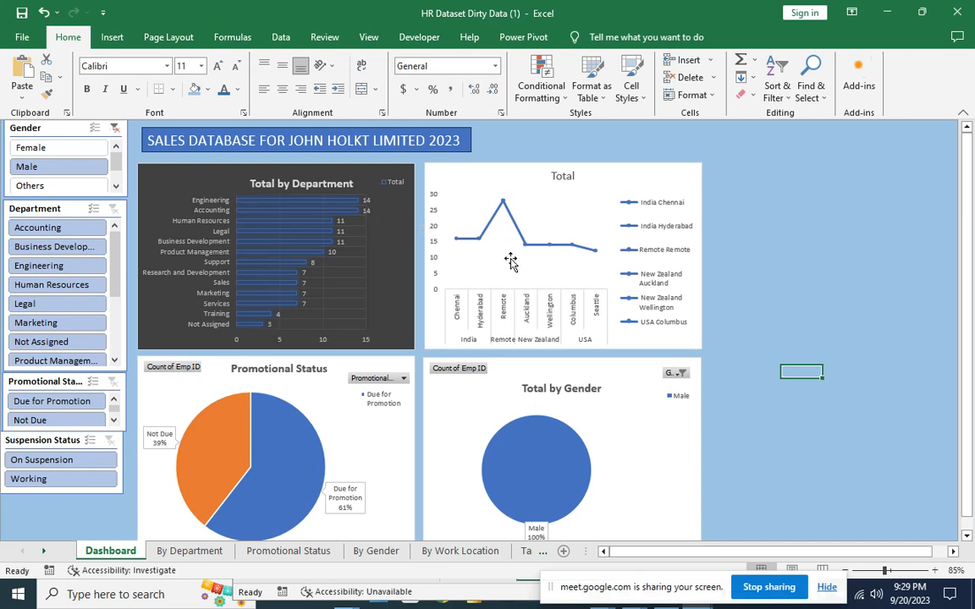
mouse_move(500, 204)
right_click(502, 203)
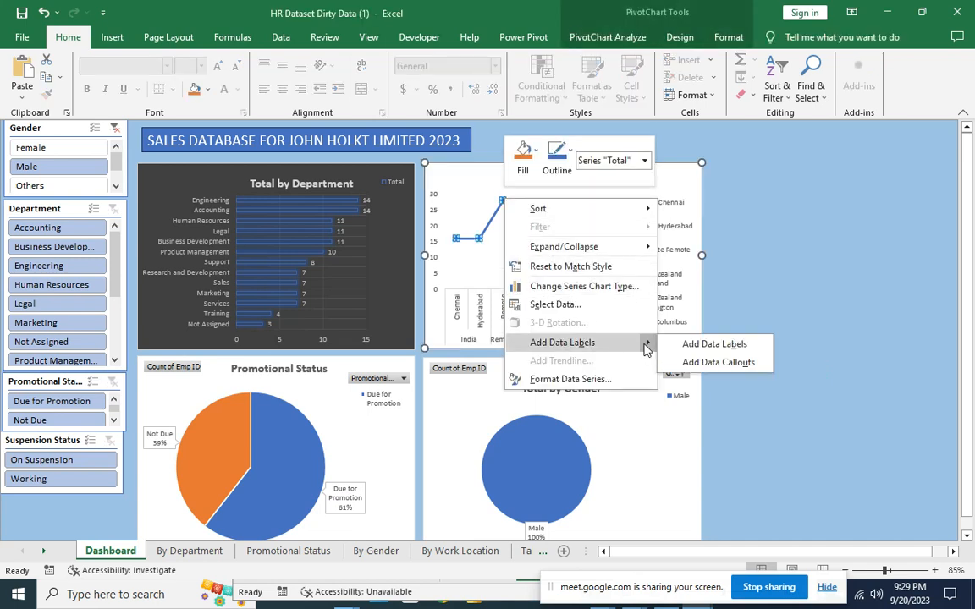
Finish the location line chart's data labels and clear the Gender slicer filter.
left_click(678, 342)
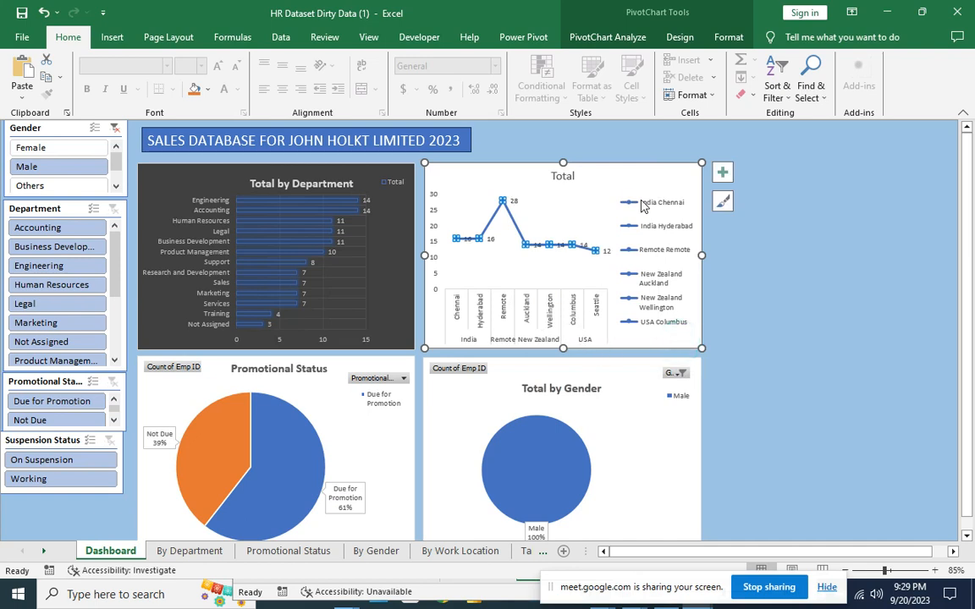
left_click(765, 219)
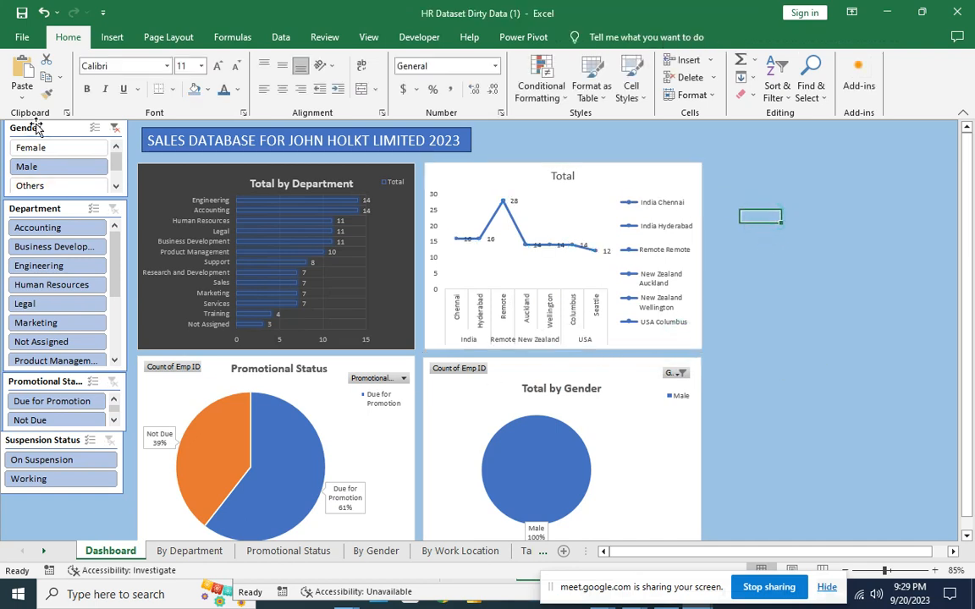
left_click(115, 127)
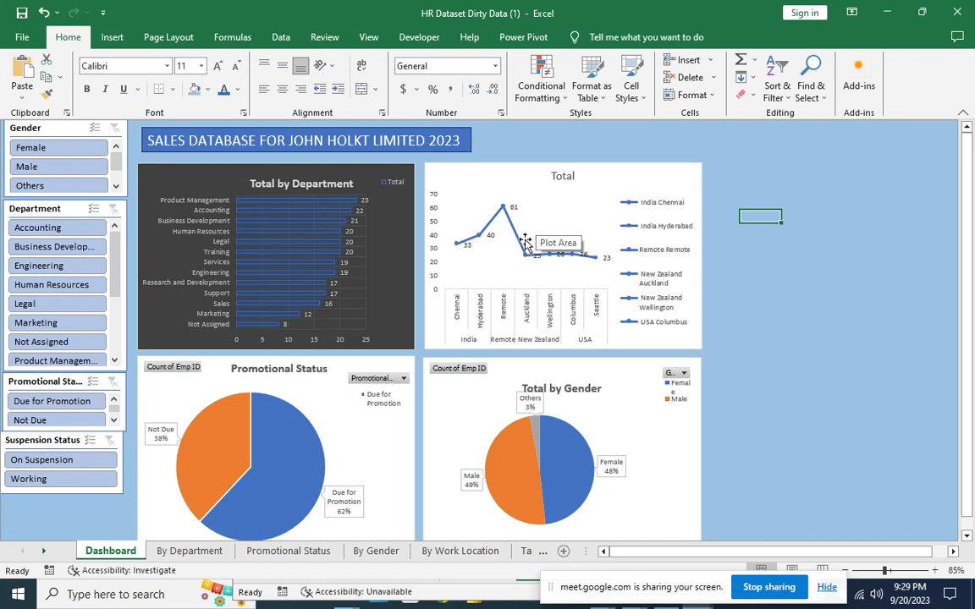
mouse_move(519, 247)
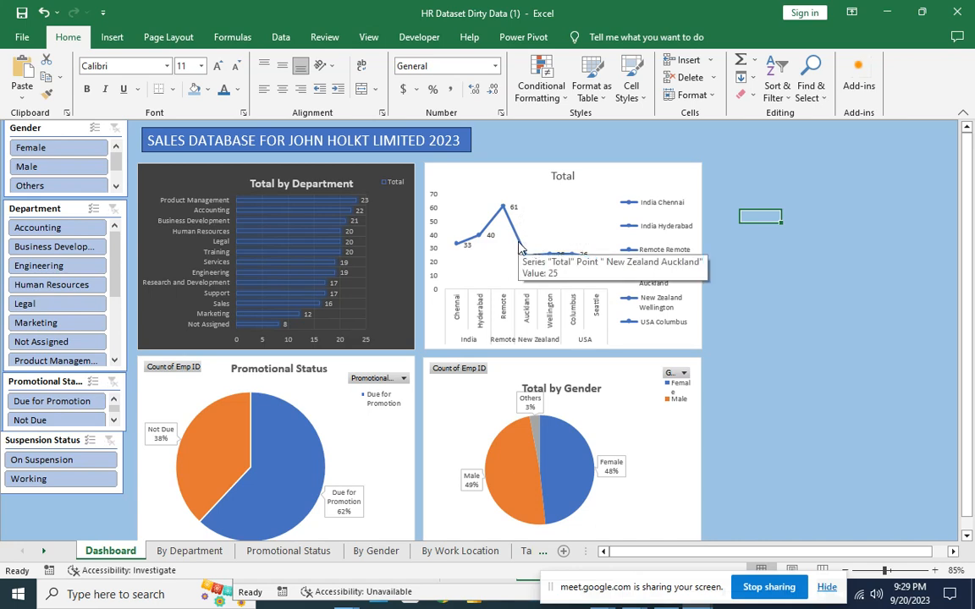
Select Female in the Gender slicer and Accounting in the Department slicer.
left_click(42, 149)
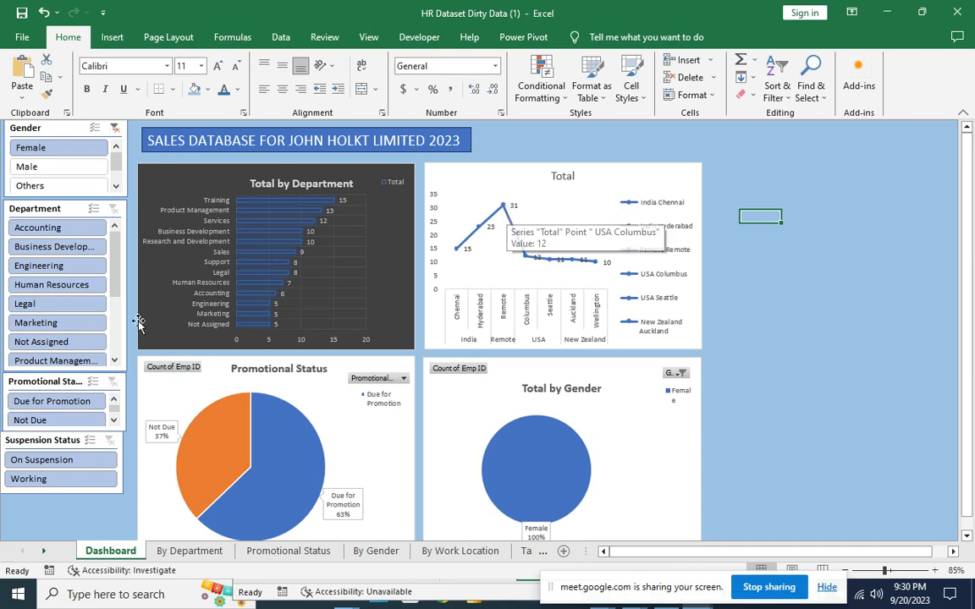
left_click(48, 230)
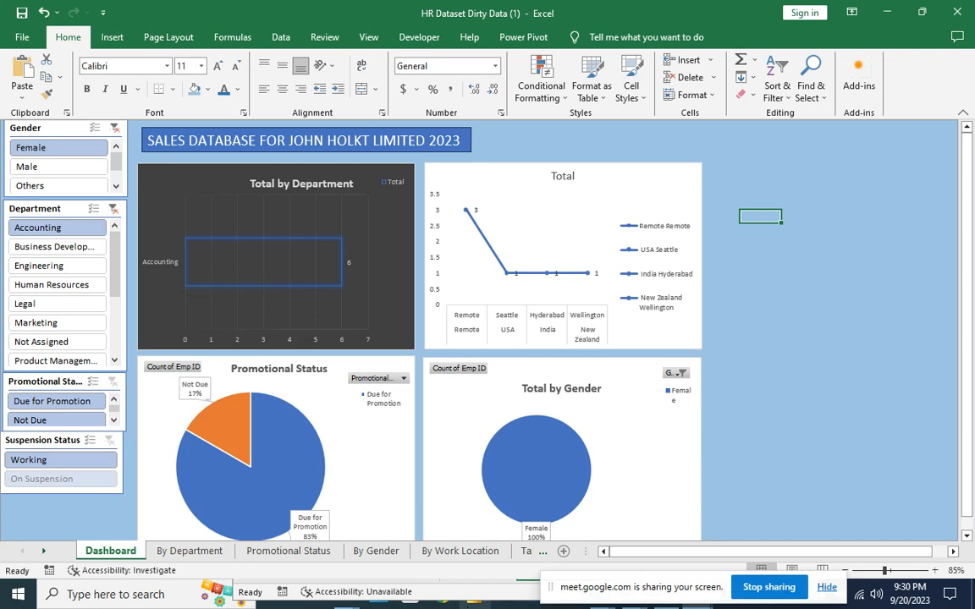
key("alt+Tab")
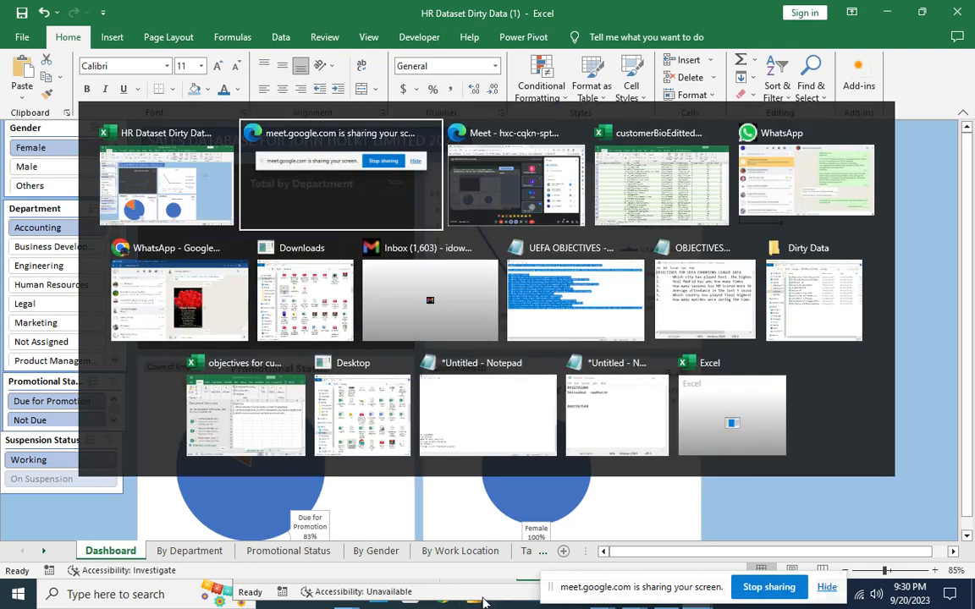
key("alt+Tab")
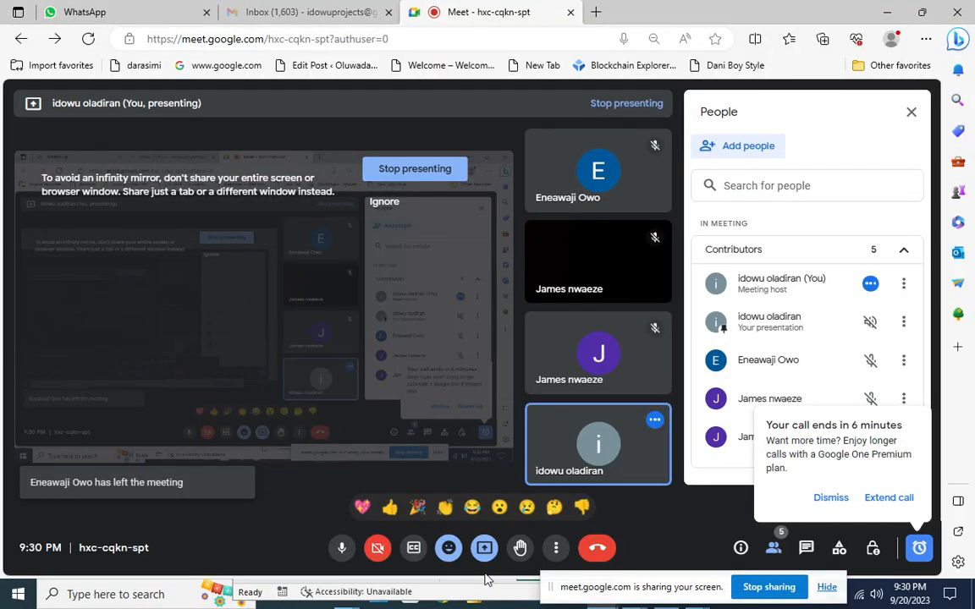
key("alt+Tab")
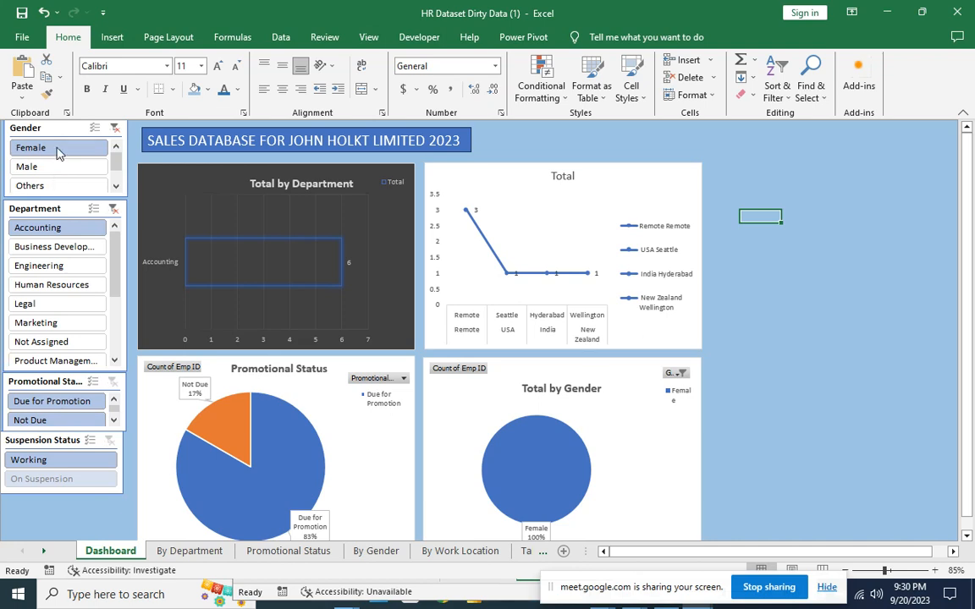
Show employees due for promotion, then clear the Gender, Department and Promotional Status filters.
left_click(54, 403)
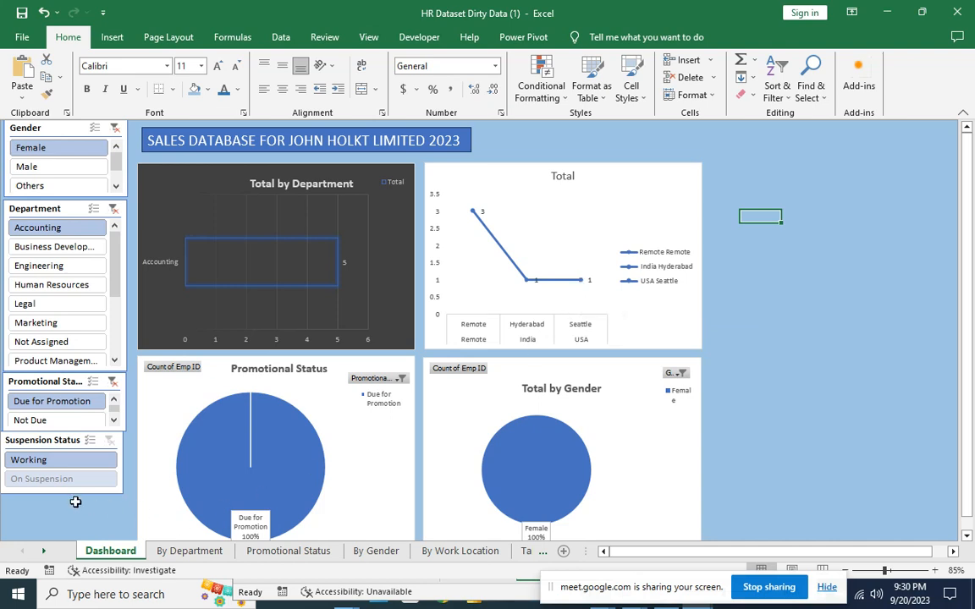
left_click(114, 127)
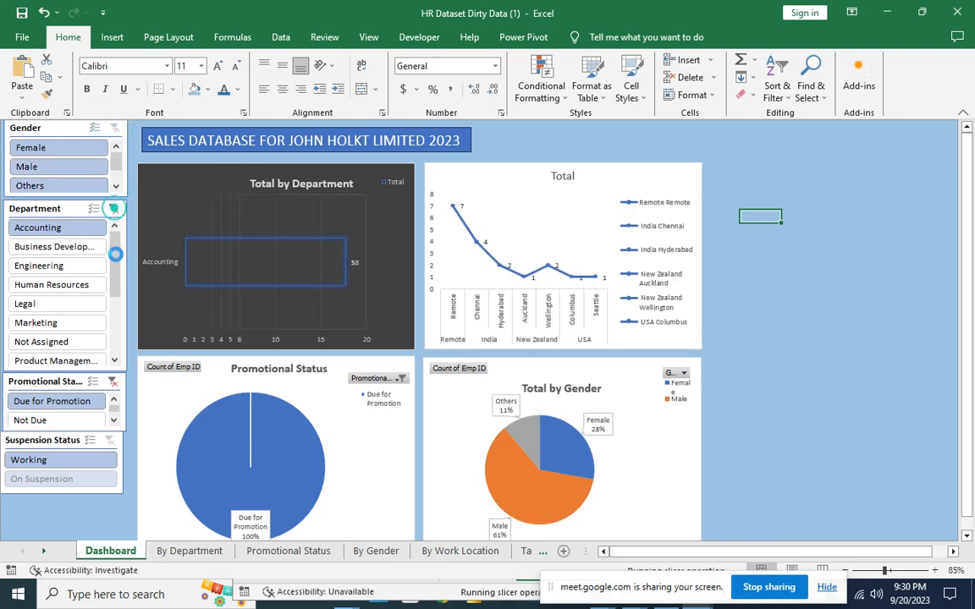
left_click(113, 209)
left_click(113, 382)
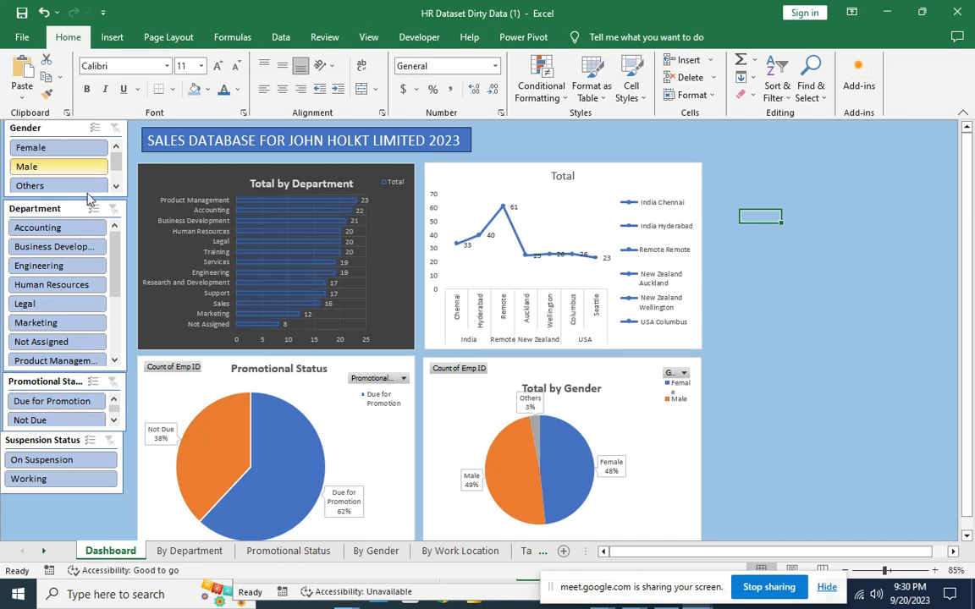
Filter the dashboard to female Marketing employees who are due for promotion.
left_click(76, 325)
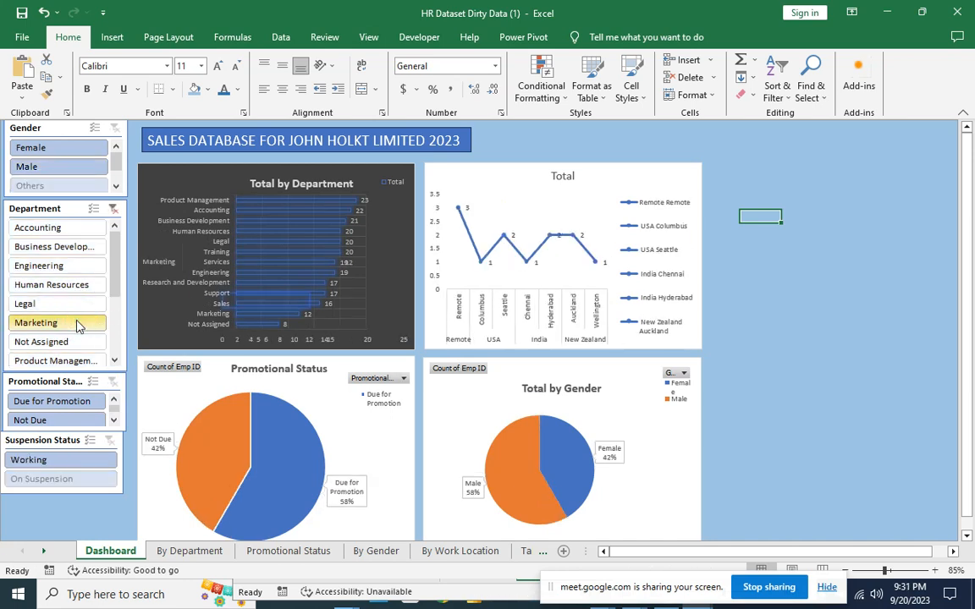
left_click(71, 405)
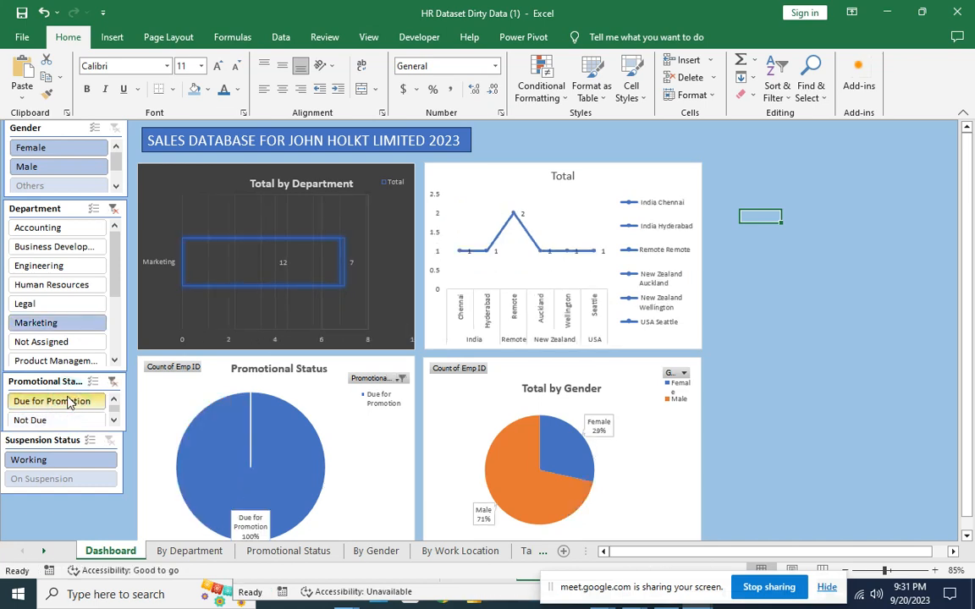
left_click(59, 150)
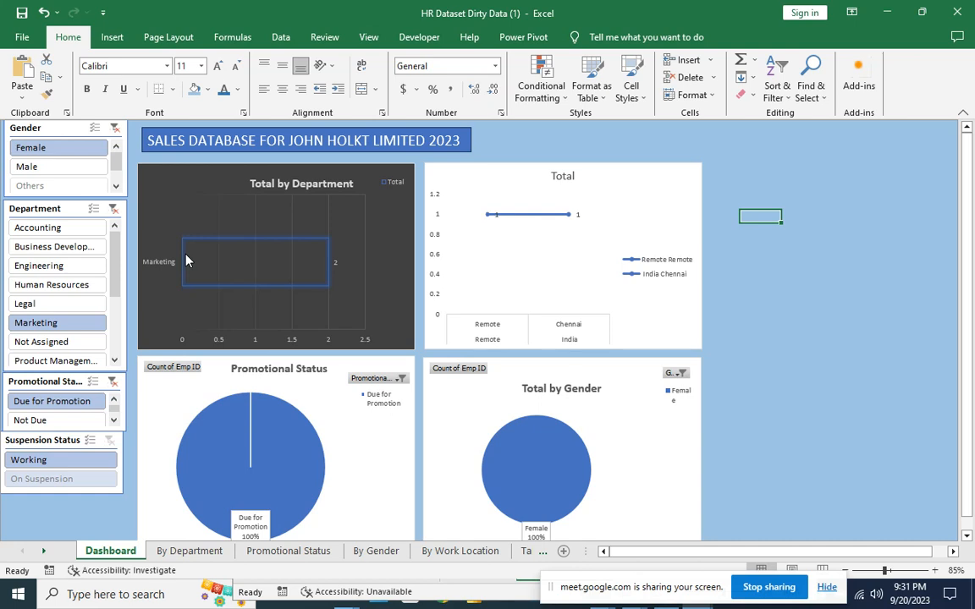
mouse_move(187, 261)
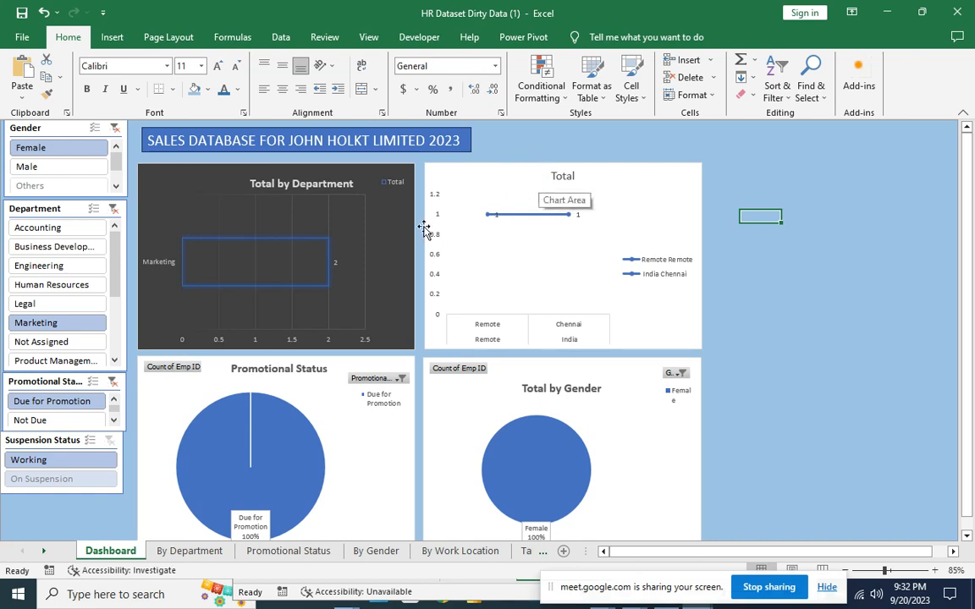
Clear the Promotional Status and Department filters, leaving only Female selected.
left_click(111, 381)
left_click(113, 208)
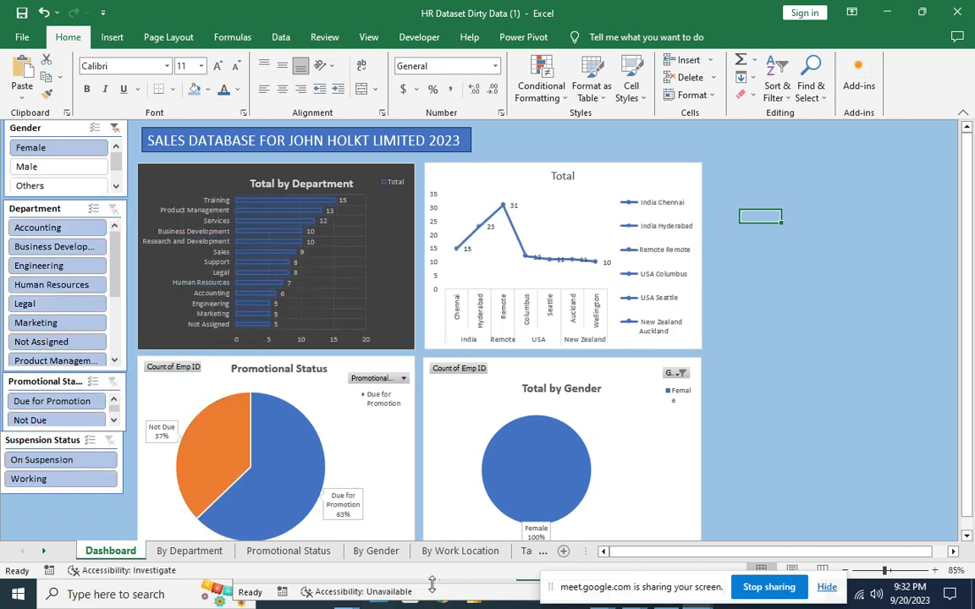
key("alt+Tab")
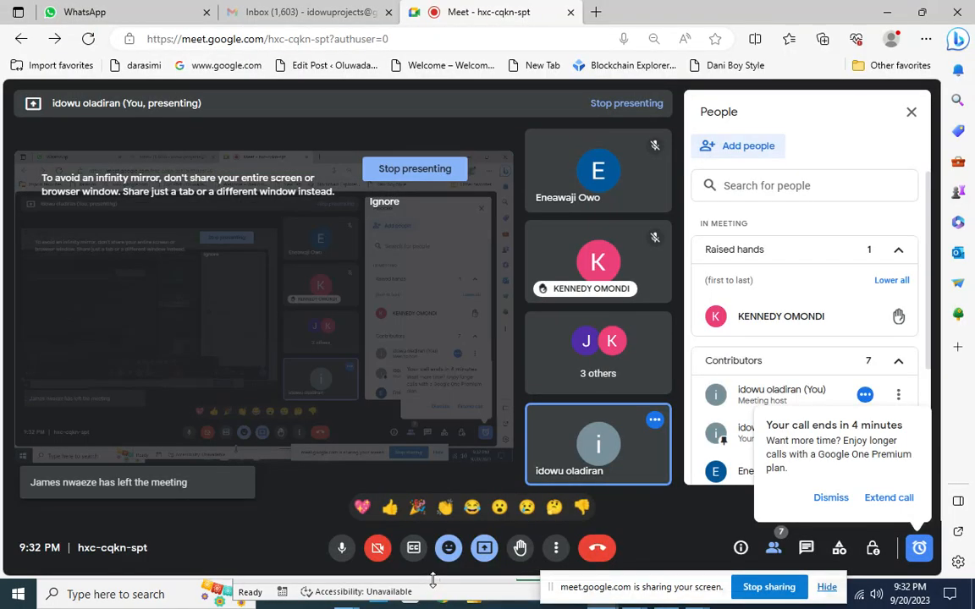
key("alt+Tab")
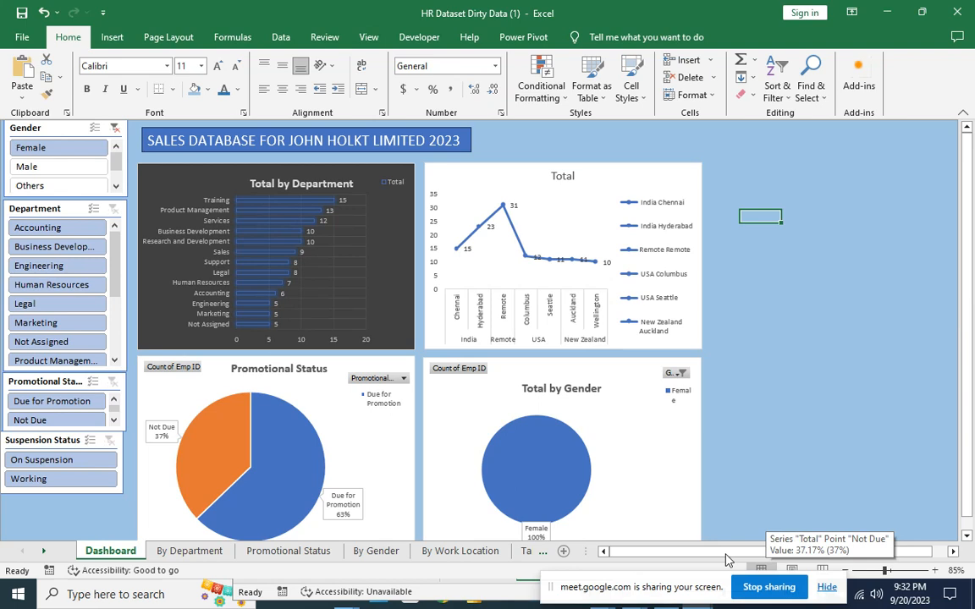
Move the screen-sharing bar aside and clear the Gender slicer, restoring the 48%/49%/3% split.
left_click_drag(690, 597, 956, 484)
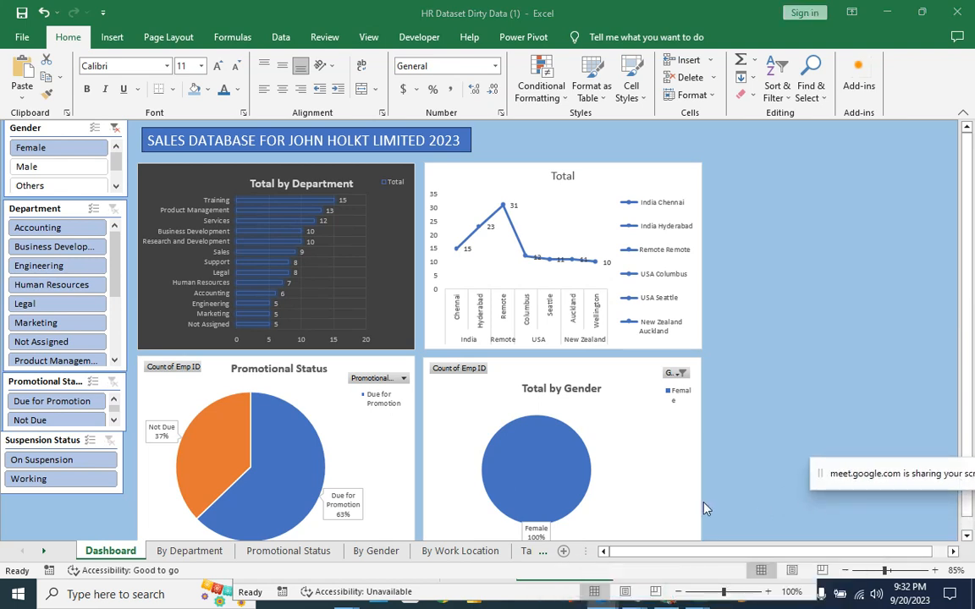
left_click(117, 129)
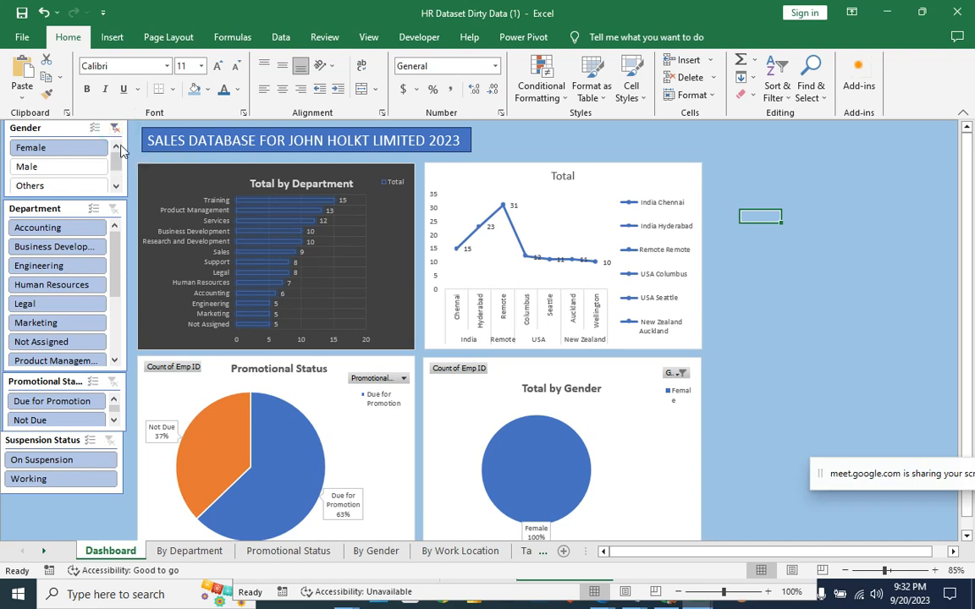
left_click(114, 128)
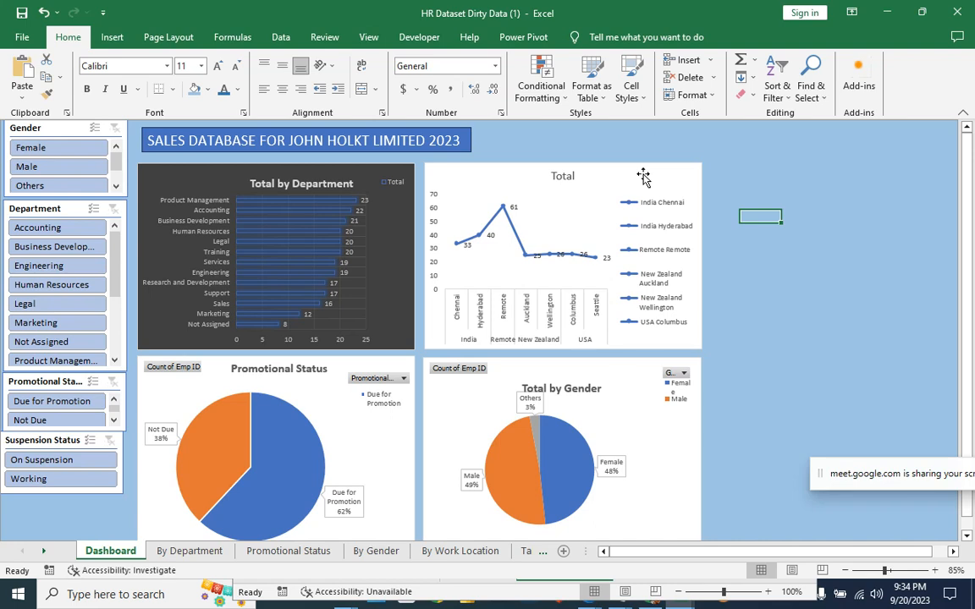
key("alt+Tab")
key("alt+Tab")
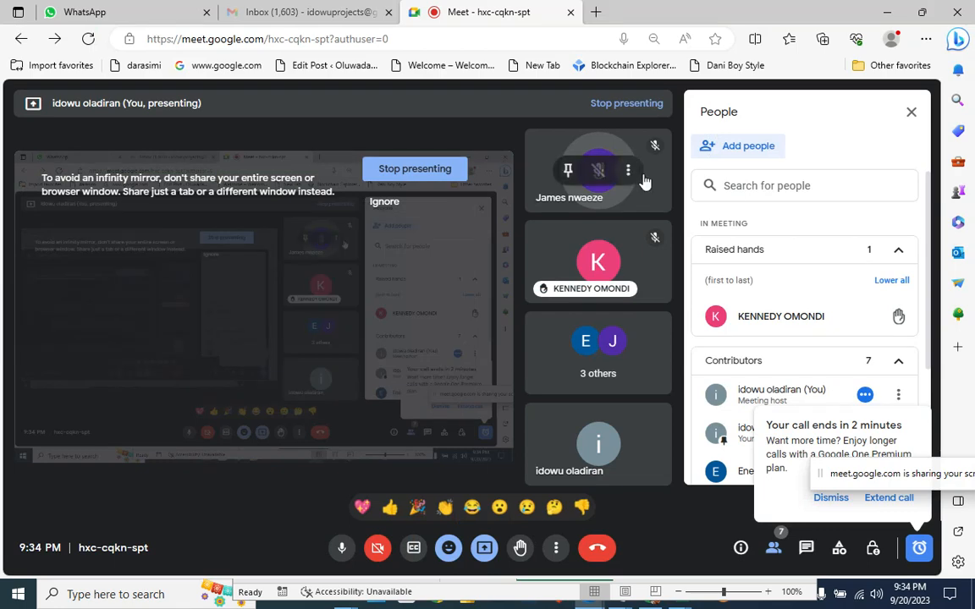
key("alt+Tab")
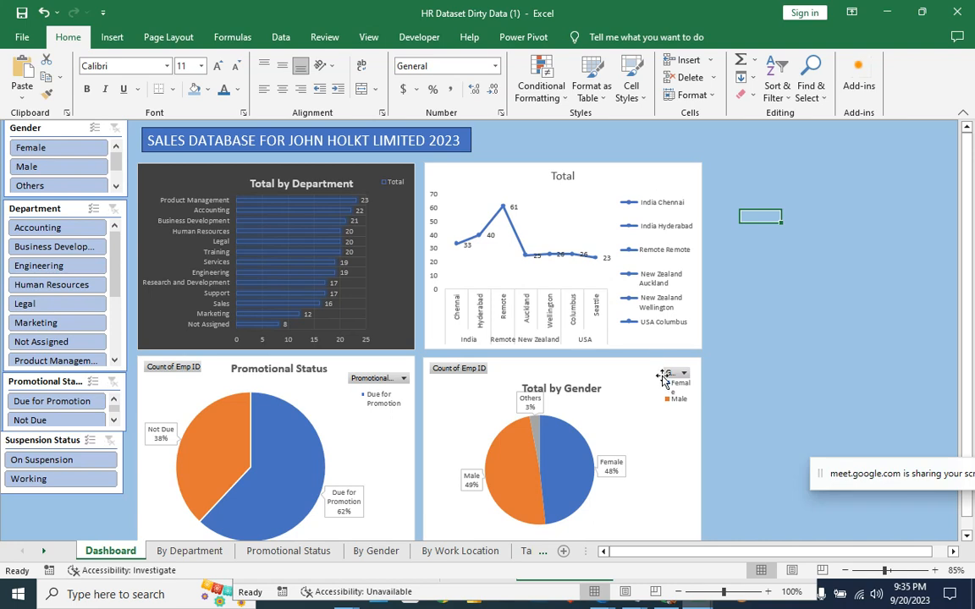
Minimise the customer objectives workbook and reveal the hidden system-tray icons.
left_click(783, 597)
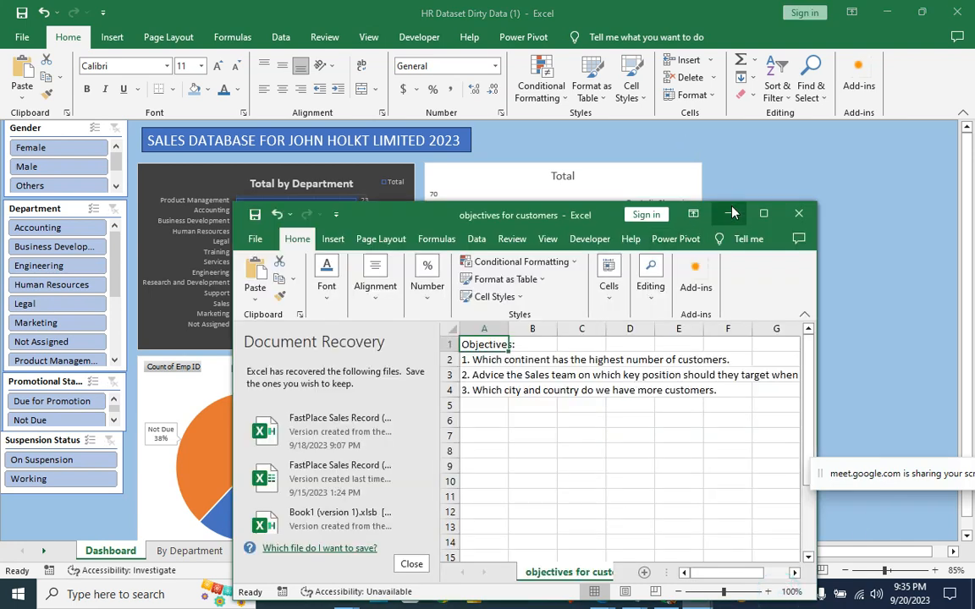
left_click(729, 213)
left_click(804, 594)
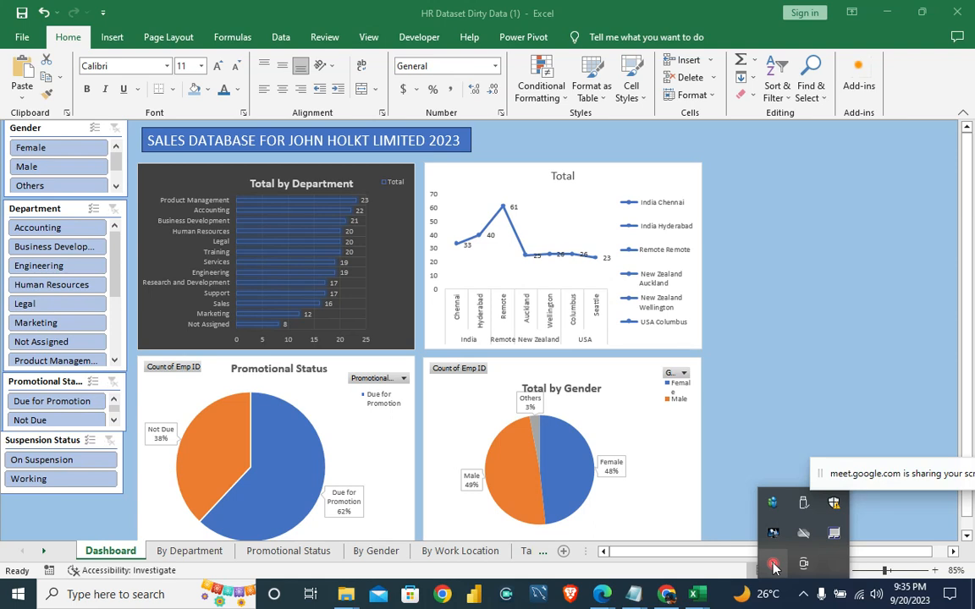
key("alt+Tab")
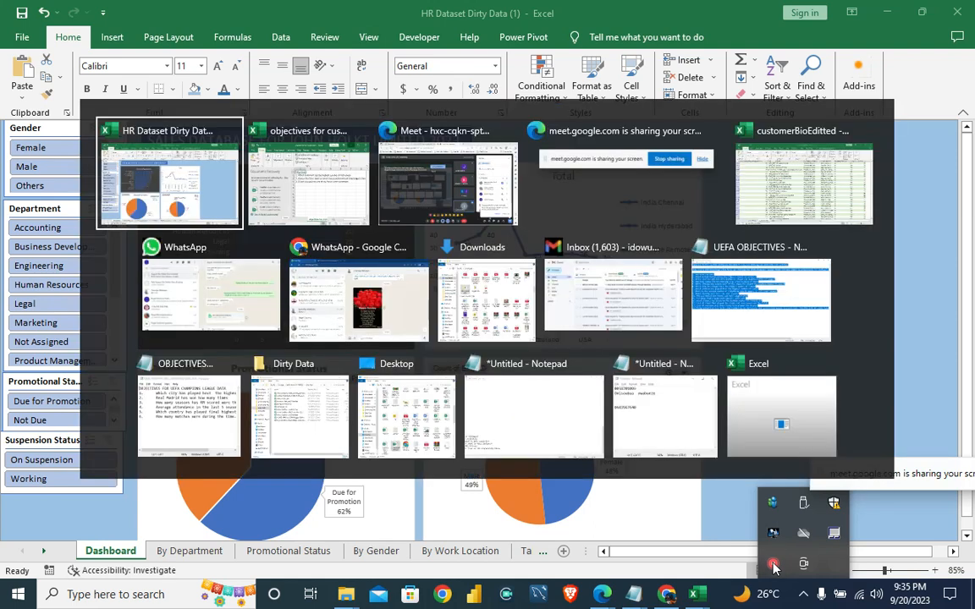
key("alt+Tab")
key("alt+Tab")
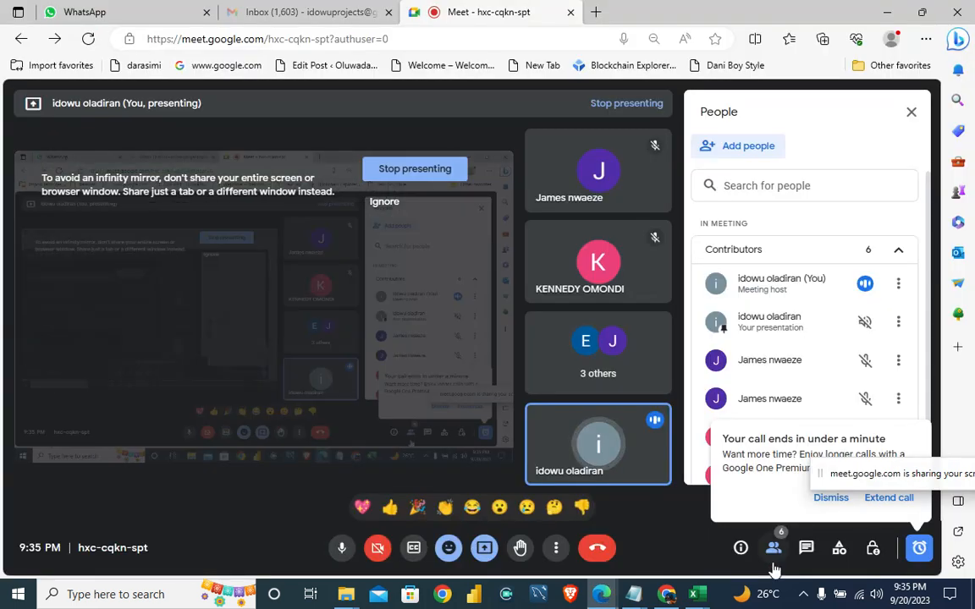
key("alt+Tab")
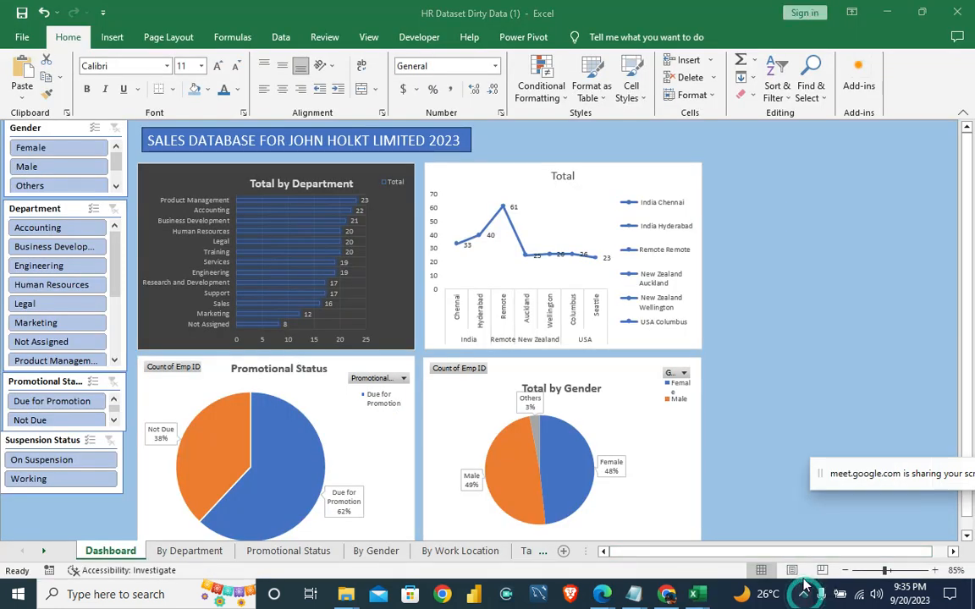
left_click(804, 597)
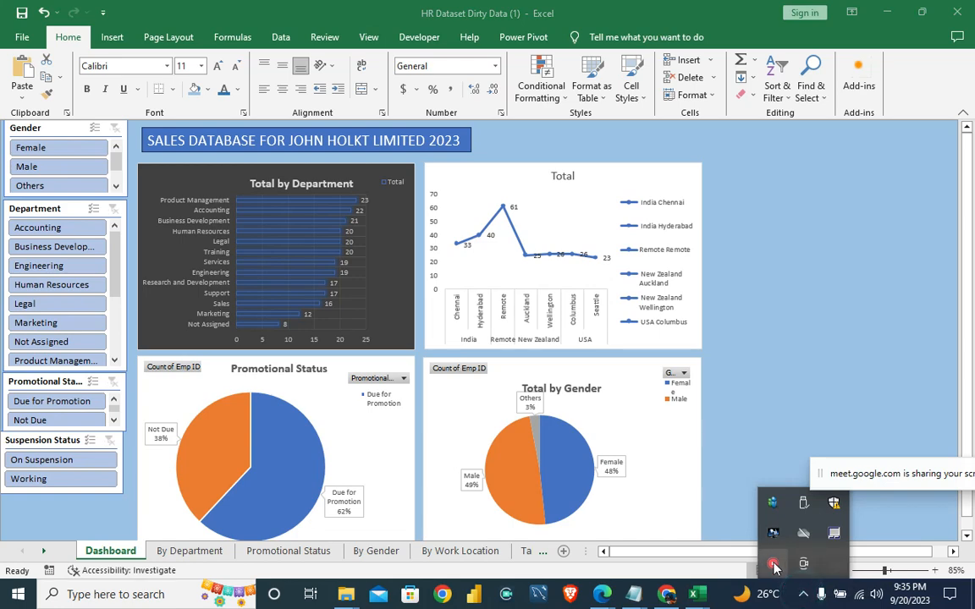